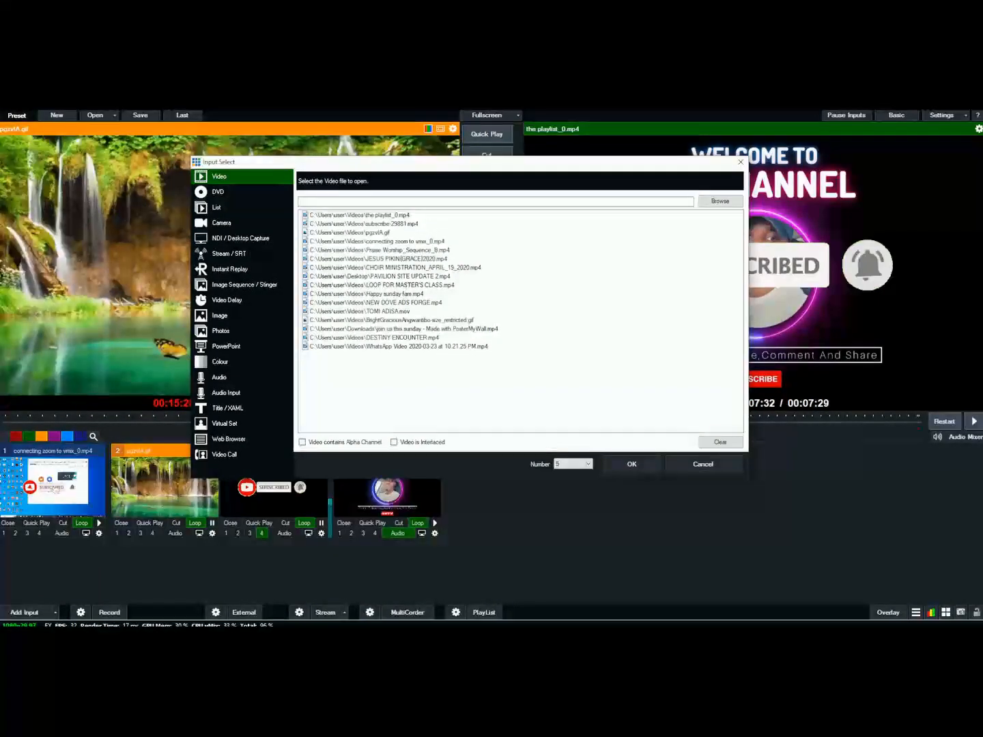
- Add the video file BrightGraciousAngwantibo-size_restricted.gif from the Videos folder as input 5
{"action": "left_click", "coordinate": [720, 201]}
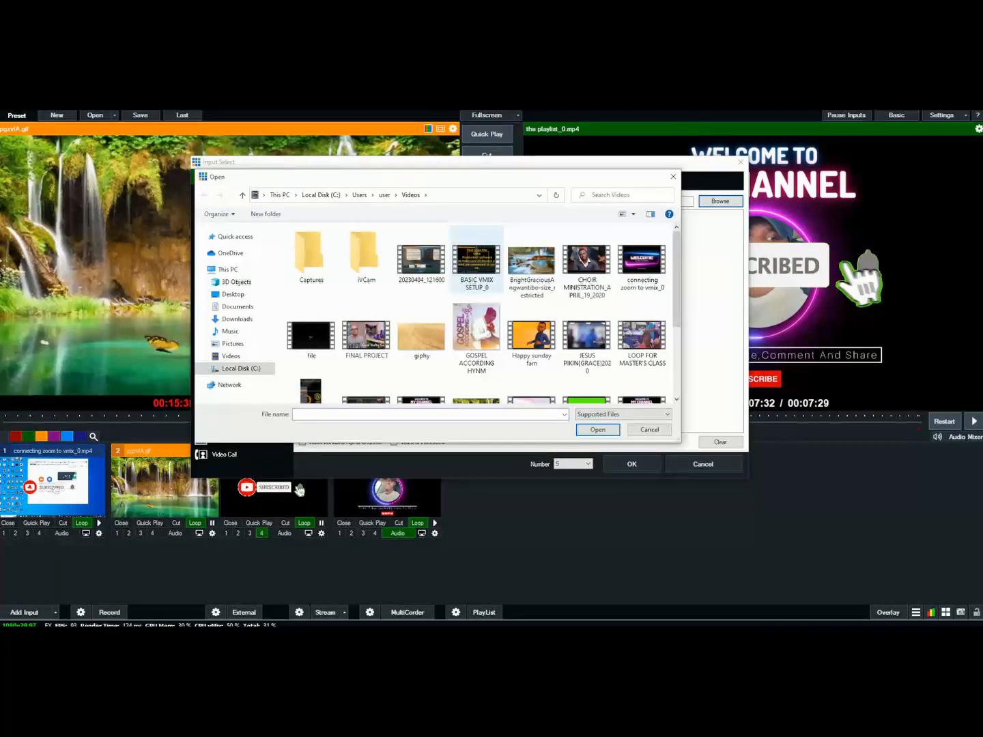
{"action": "left_click_drag", "start_coordinate": [492, 183], "coordinate": [525, 147]}
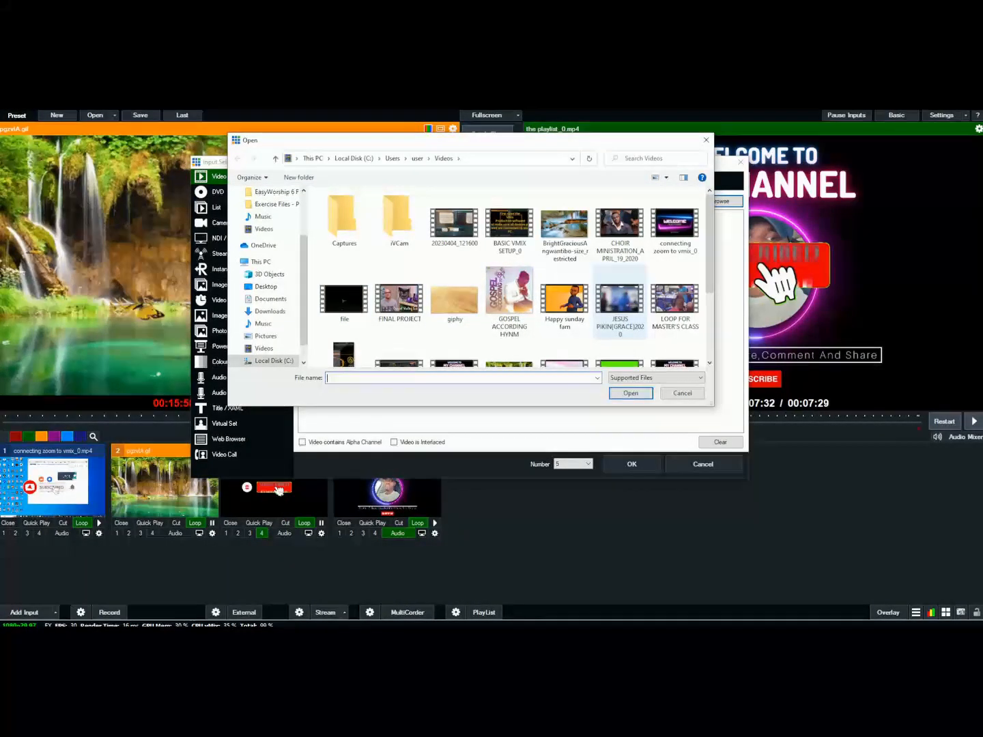
{"action": "left_click_drag", "start_coordinate": [352, 141], "coordinate": [311, 201]}
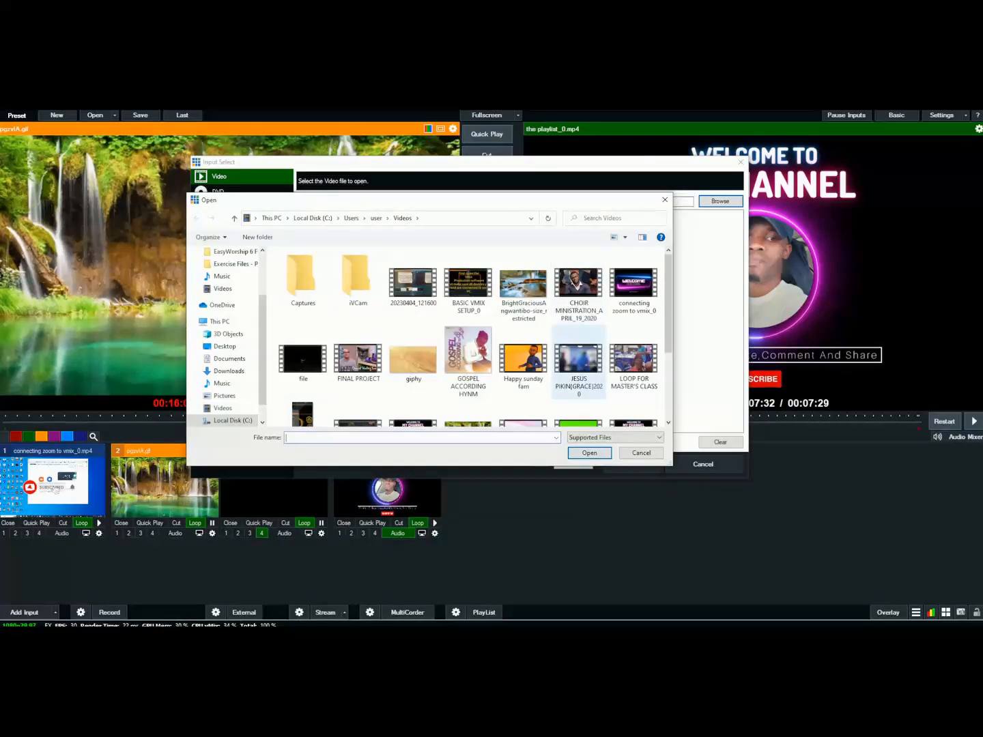
{"action": "left_click", "coordinate": [524, 299]}
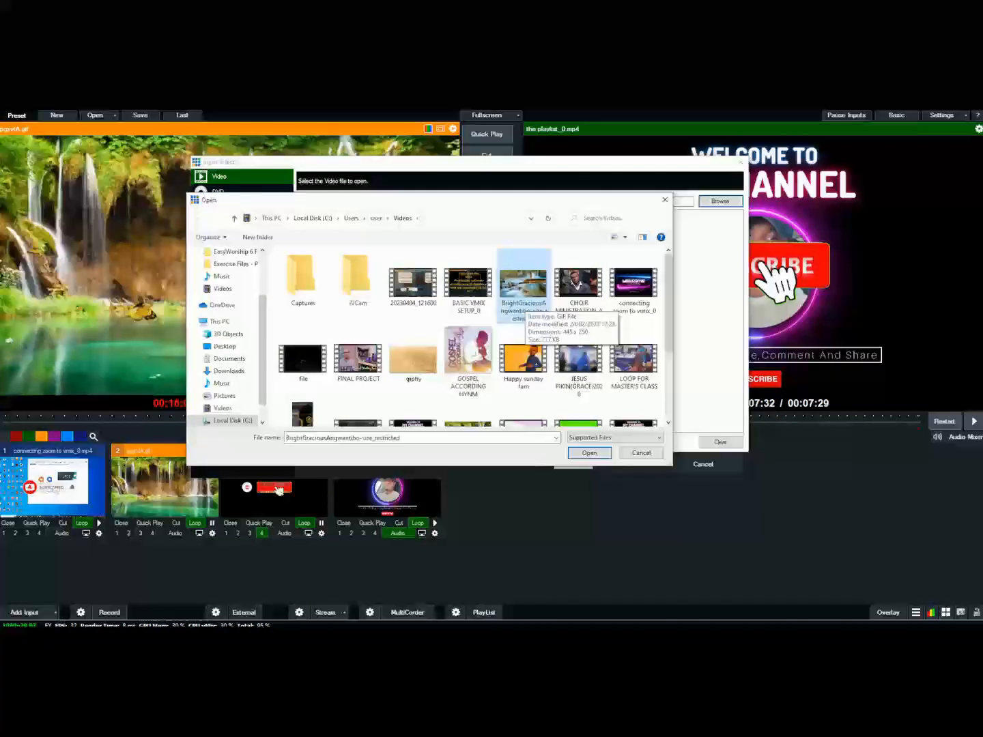
{"action": "key", "text": "Return"}
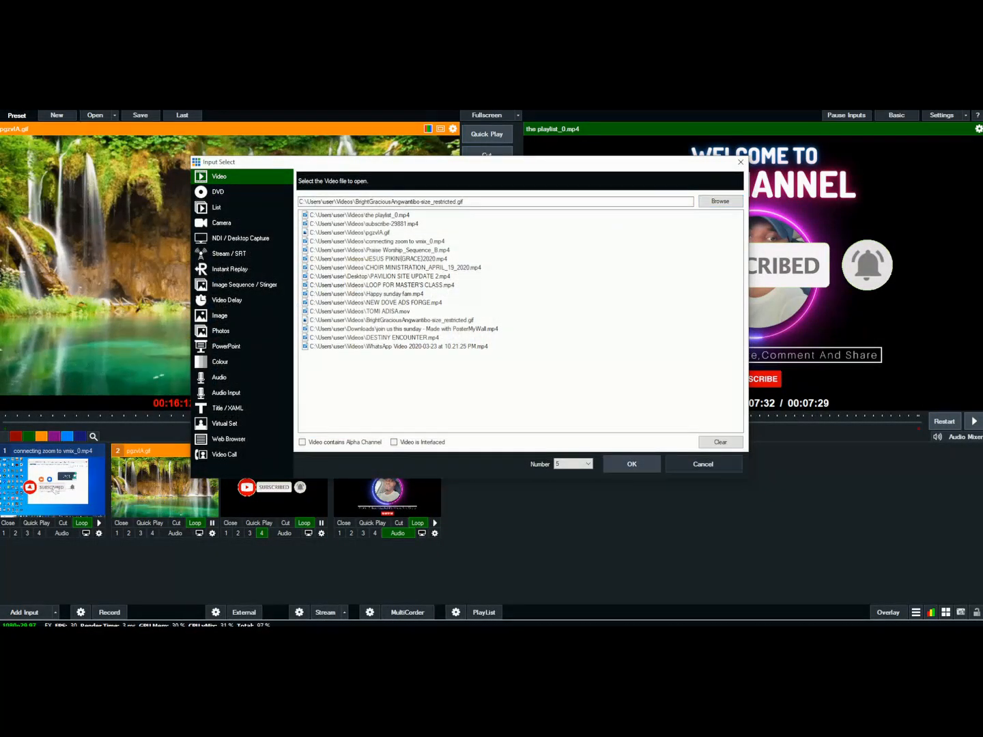
{"action": "key", "text": "Return"}
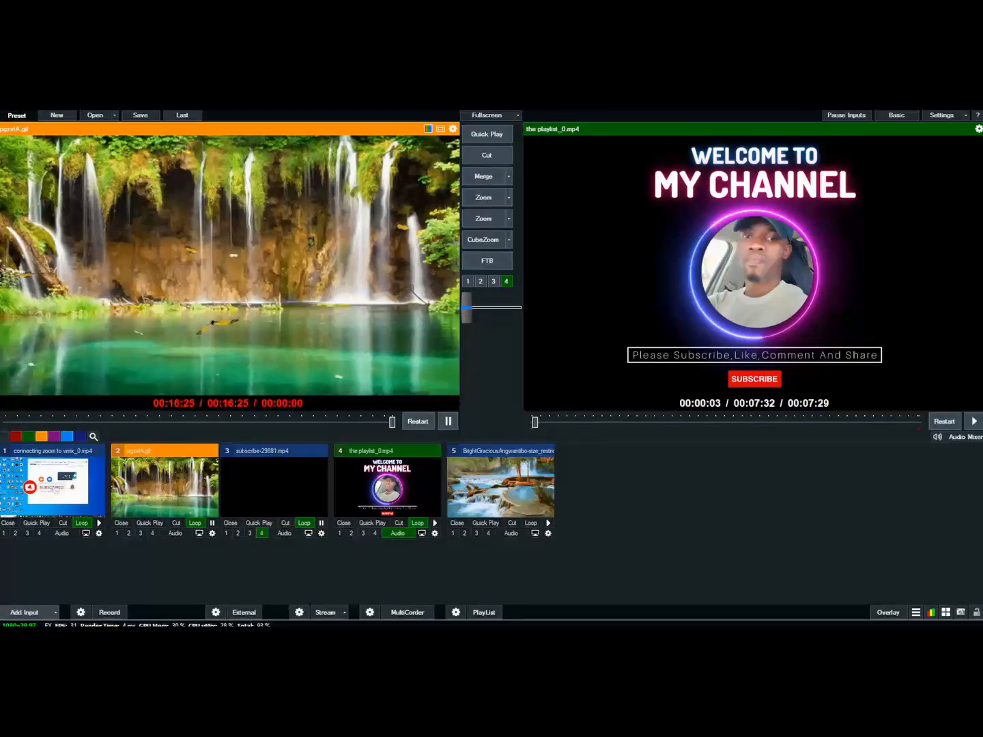
- Start another input of type DVD and look through This PC for a DVD folder without selecting one
{"action": "left_click", "coordinate": [24, 612]}
{"action": "left_click", "coordinate": [239, 226]}
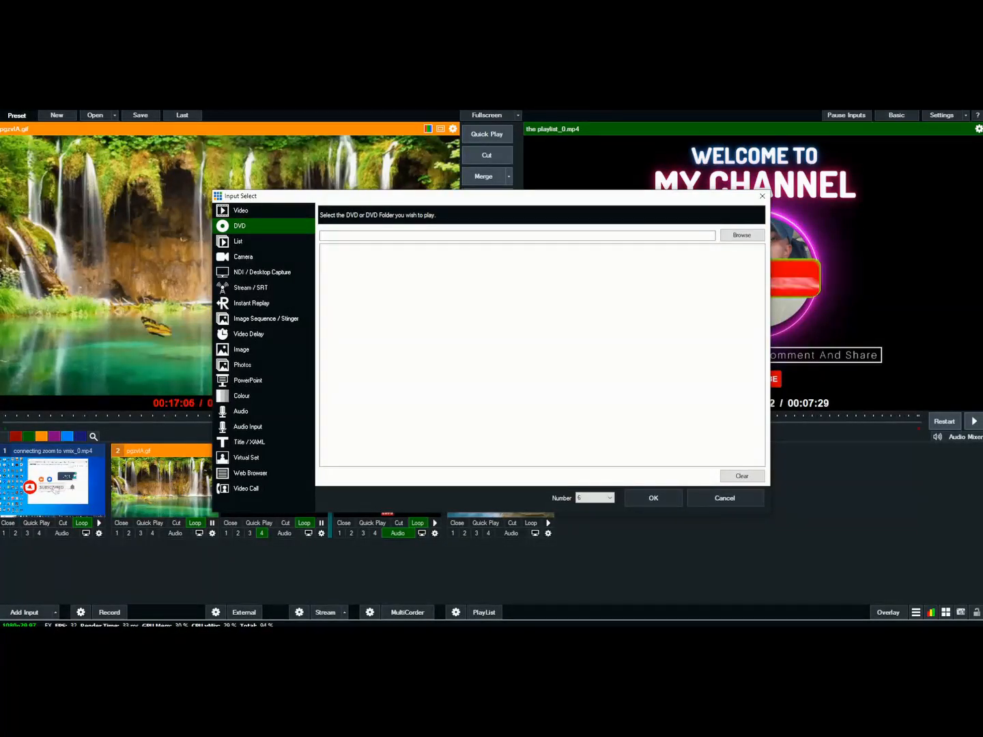
{"action": "left_click_drag", "start_coordinate": [572, 198], "coordinate": [513, 181]}
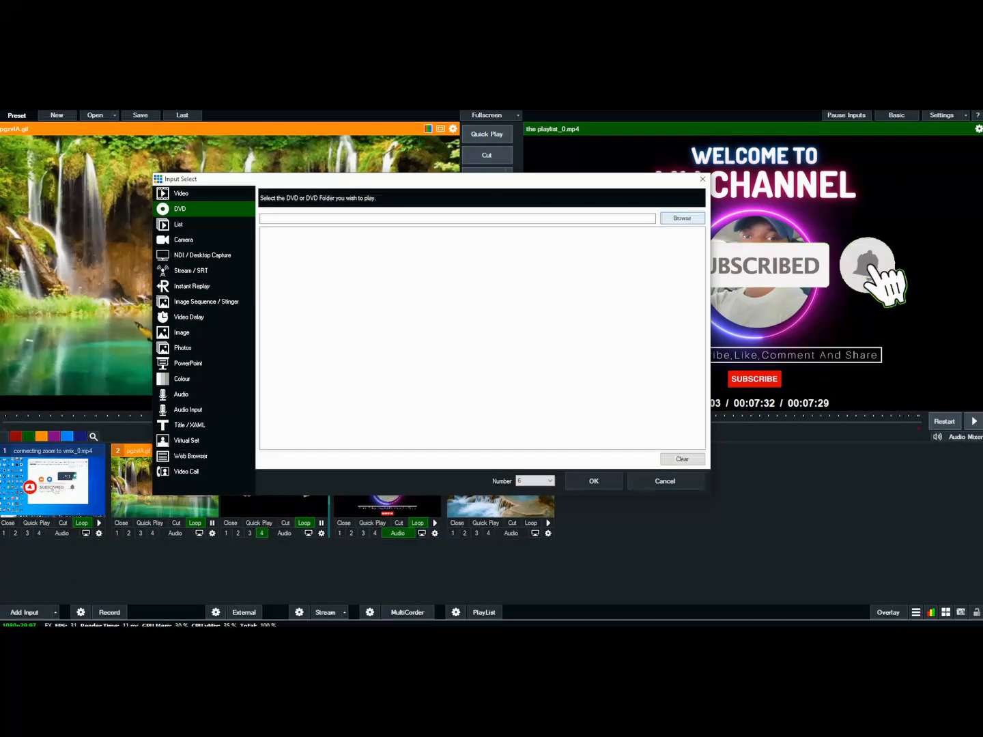
{"action": "left_click", "coordinate": [682, 219]}
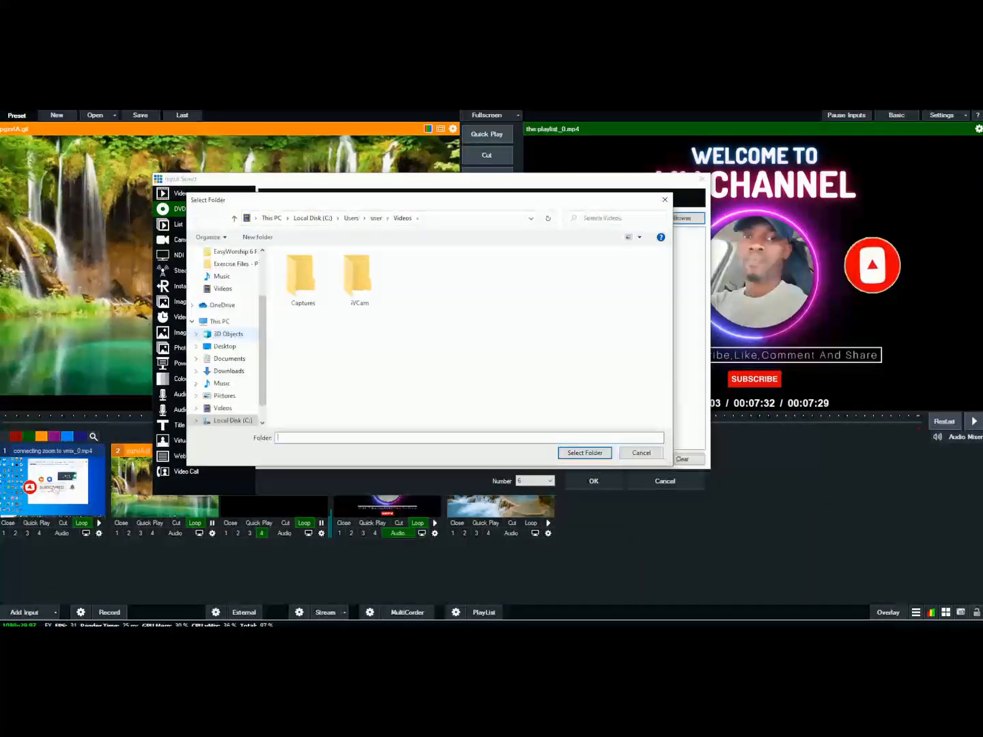
{"action": "left_click", "coordinate": [219, 320]}
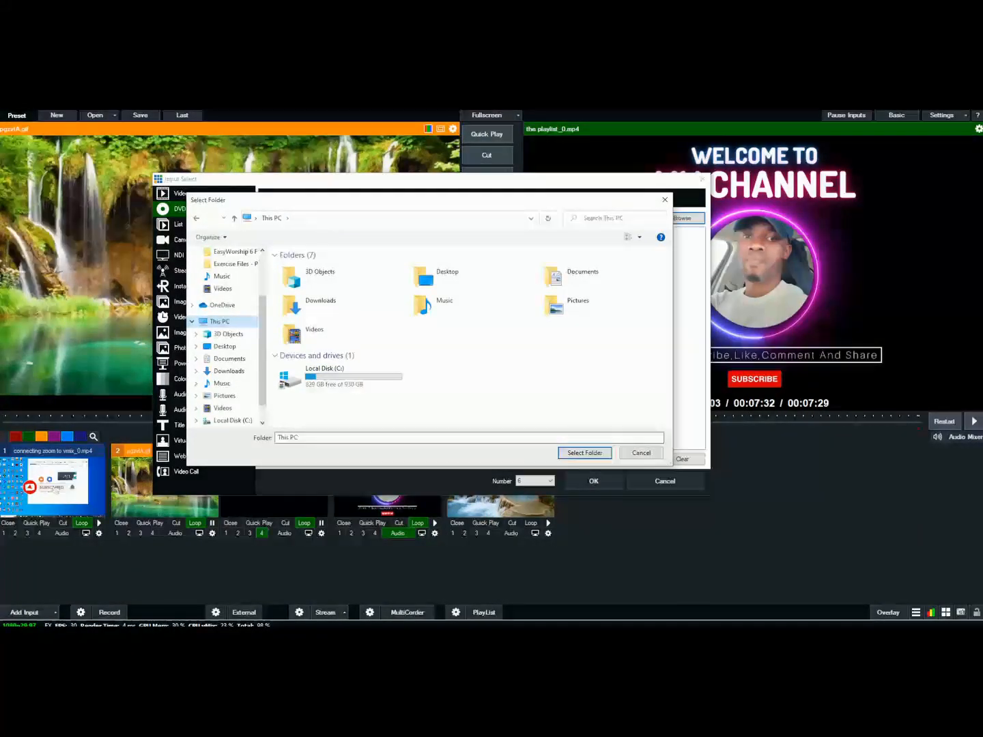
{"action": "key", "text": "Escape"}
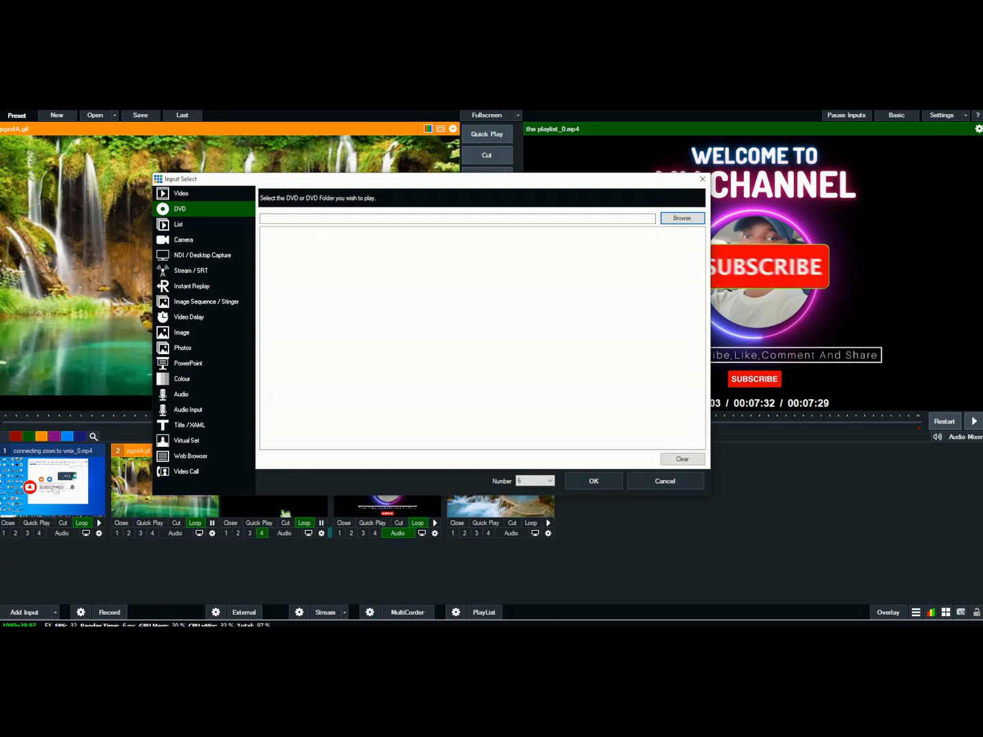
- Look at the List input type and its file selection for adding media, without adding a file
{"action": "left_click", "coordinate": [178, 224]}
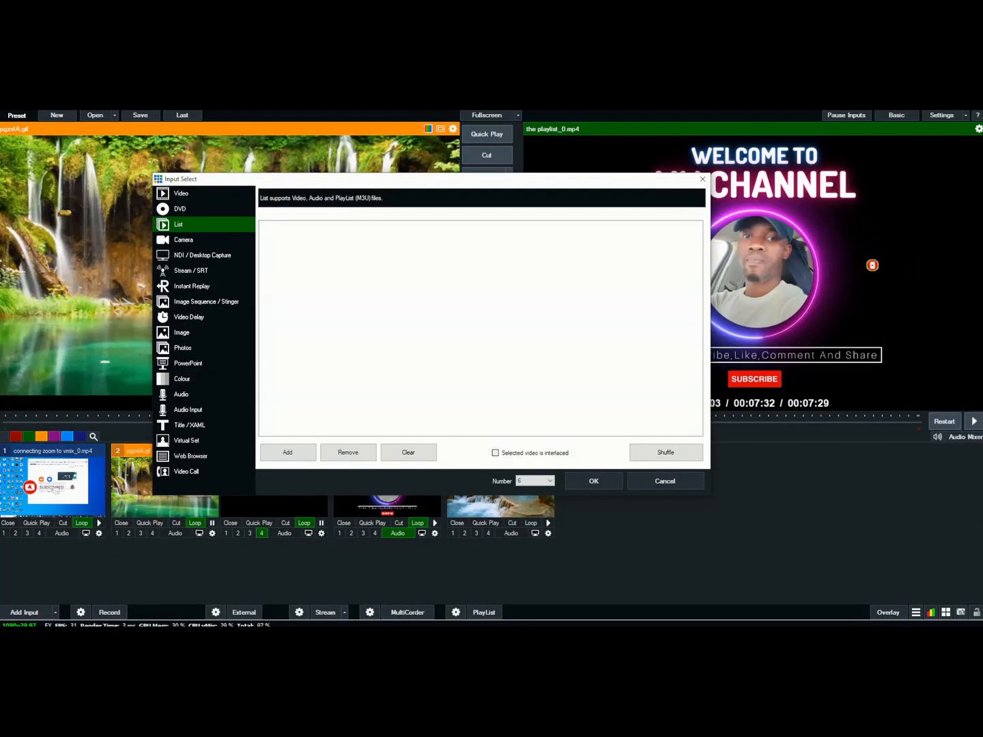
{"action": "left_click", "coordinate": [288, 452]}
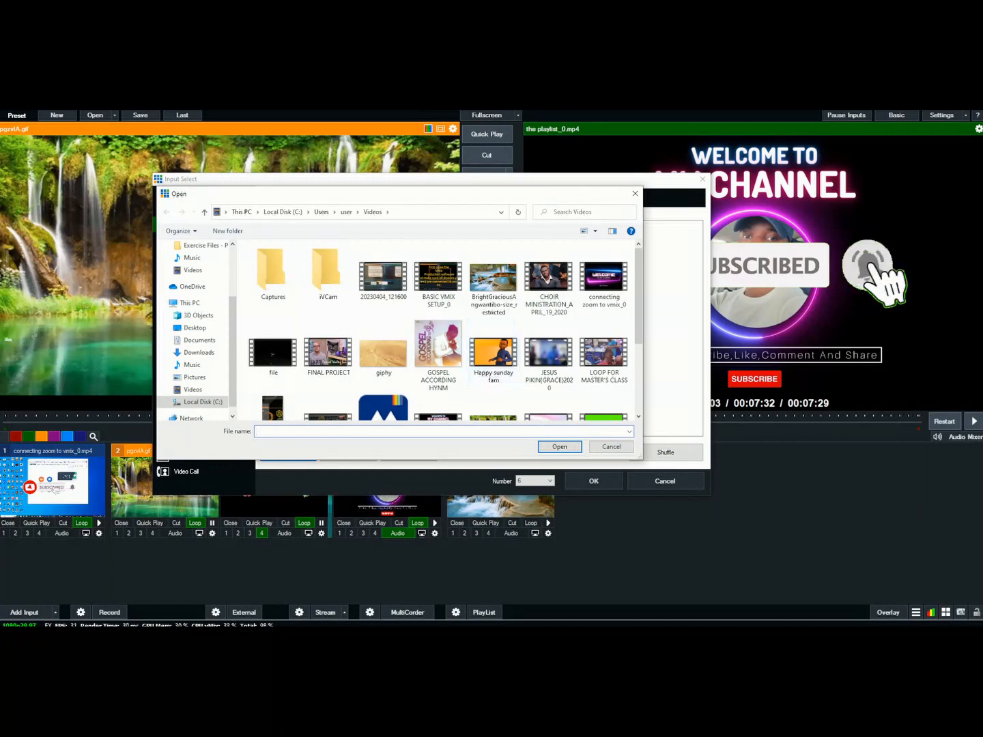
{"action": "left_click", "coordinate": [611, 447]}
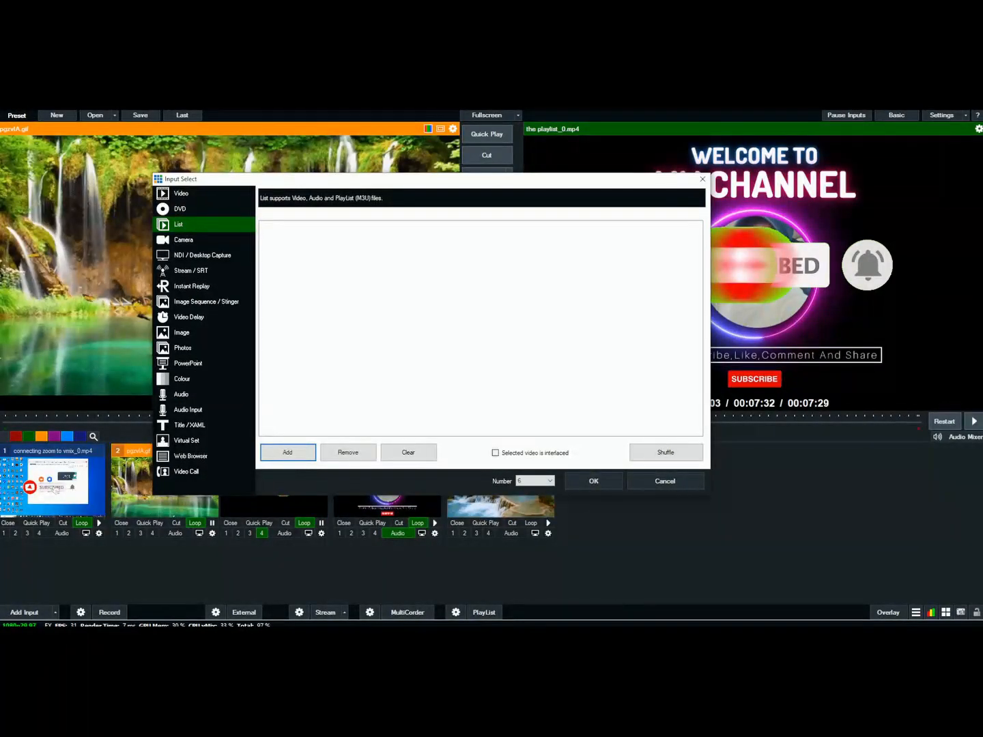
- Switch to the Camera input type and choose Sample Input as the camera
{"action": "left_click", "coordinate": [183, 240]}
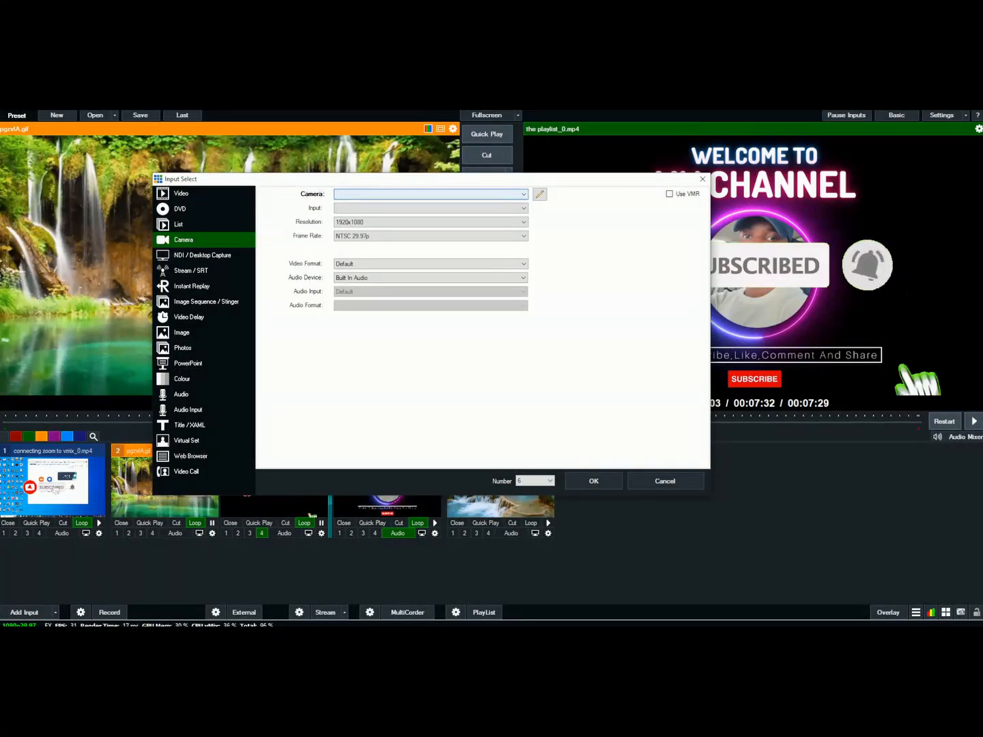
{"action": "left_click", "coordinate": [523, 194]}
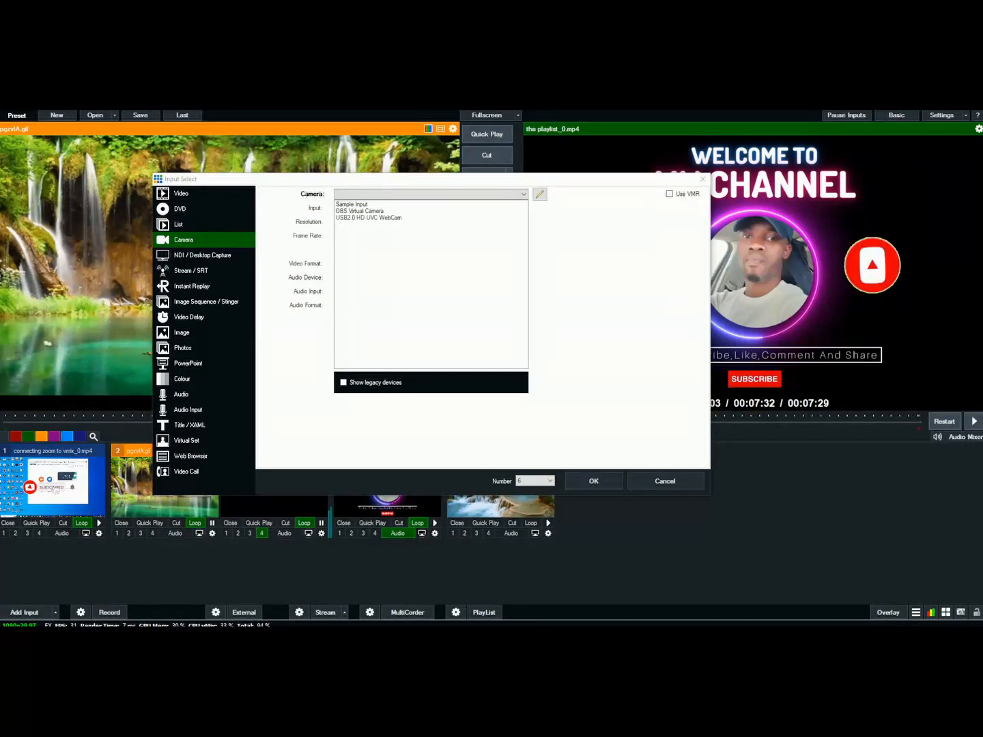
{"action": "left_click", "coordinate": [352, 204]}
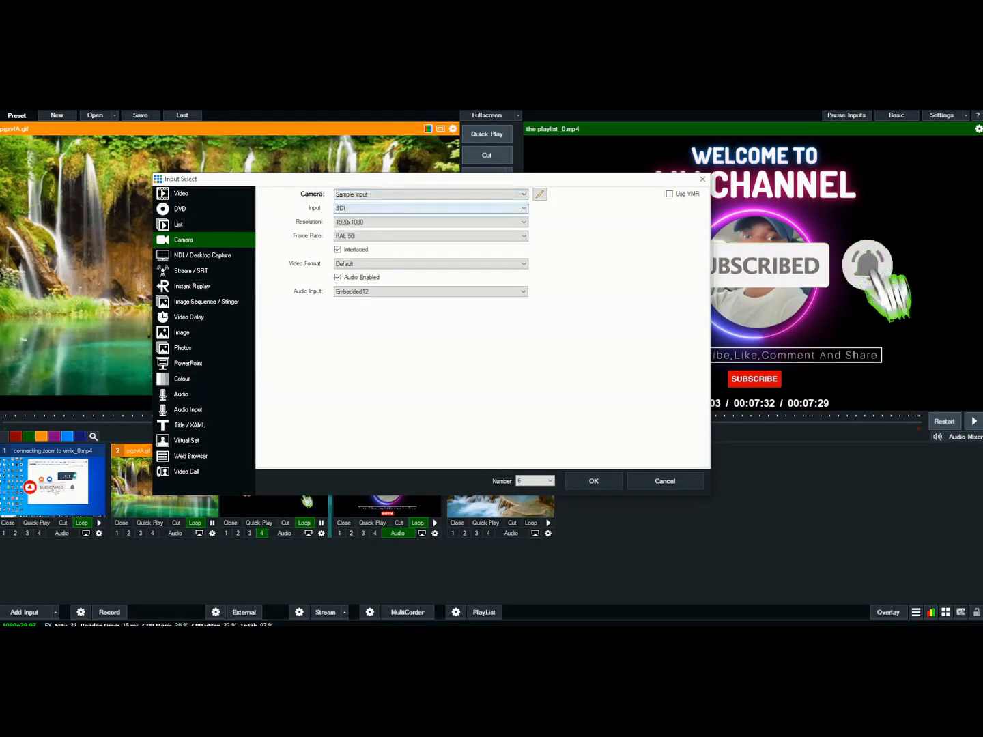
- Examine the available input connections, resolutions, frame rates and camera devices for the camera input without changing them
{"action": "left_click", "coordinate": [430, 209]}
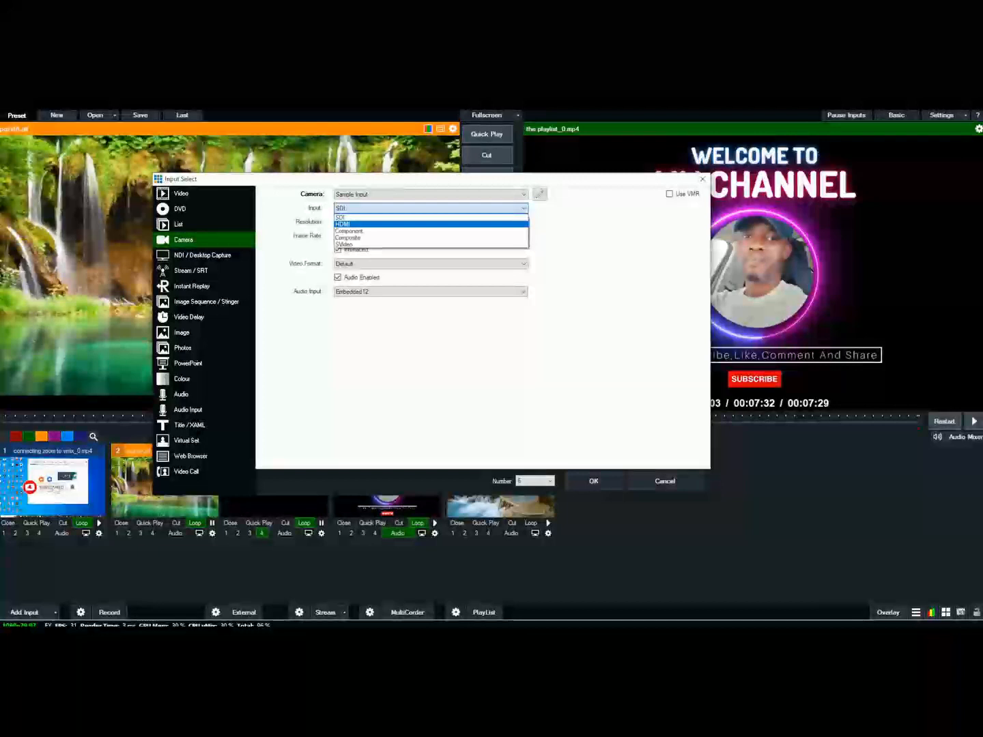
{"action": "key", "text": "Escape"}
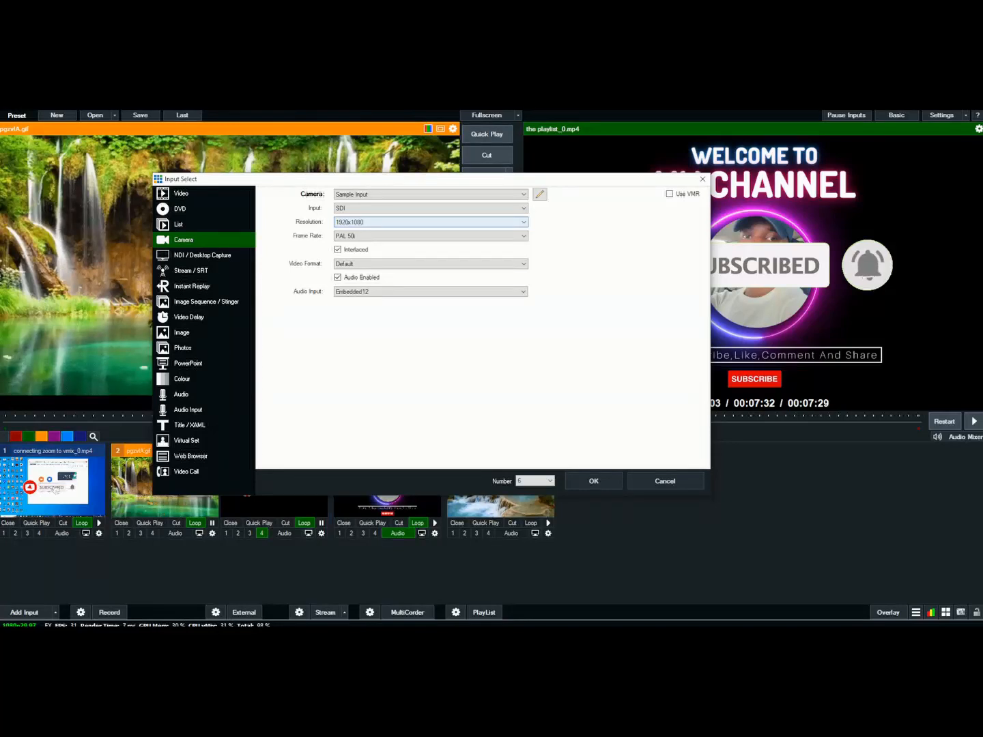
{"action": "left_click", "coordinate": [430, 221]}
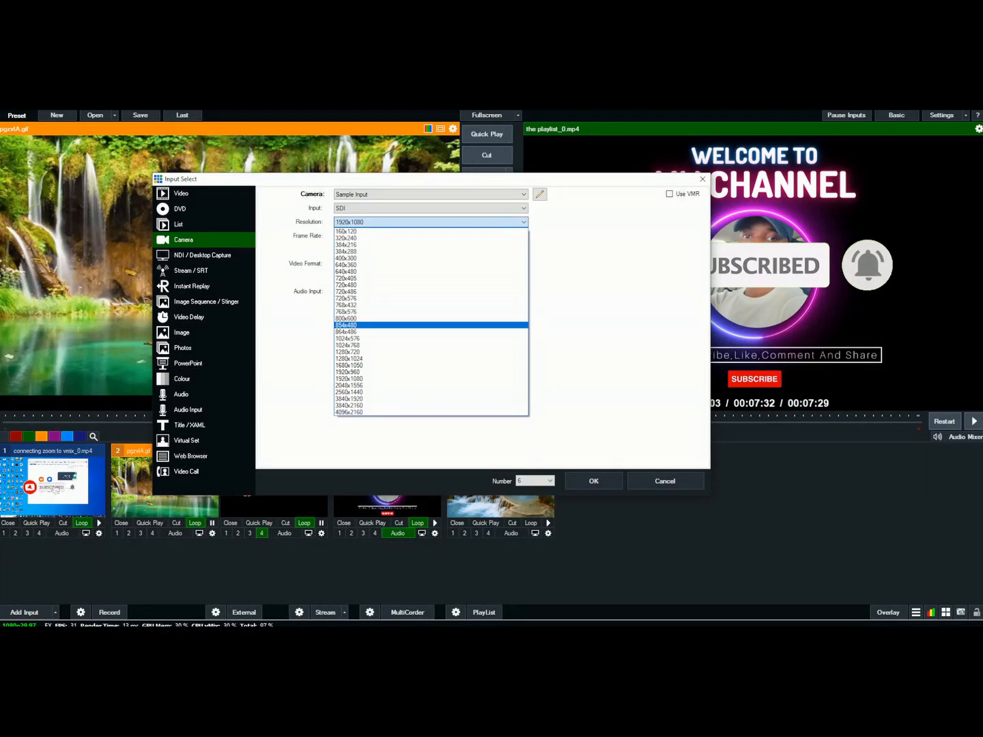
{"action": "left_click", "coordinate": [437, 222]}
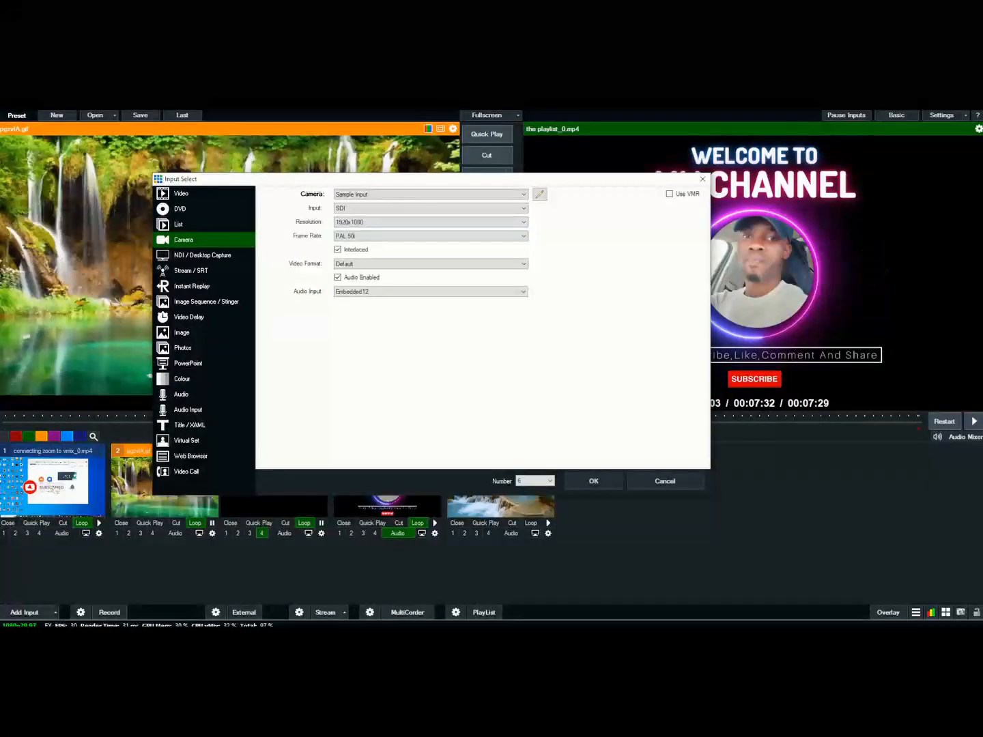
{"action": "left_click", "coordinate": [430, 235]}
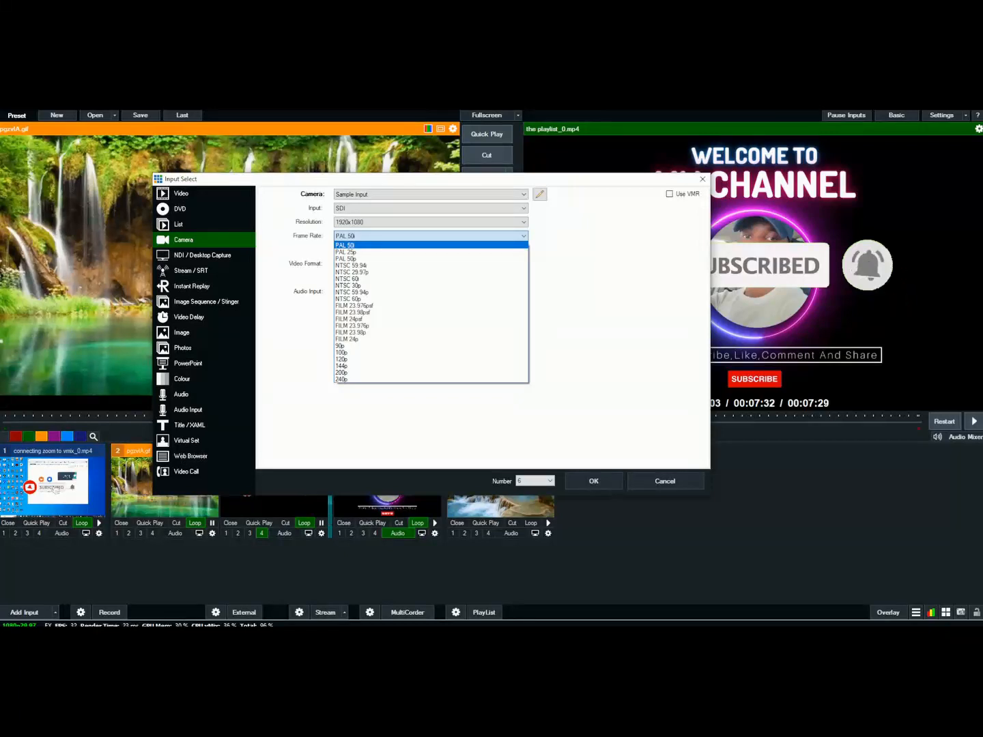
{"action": "key", "text": "Escape"}
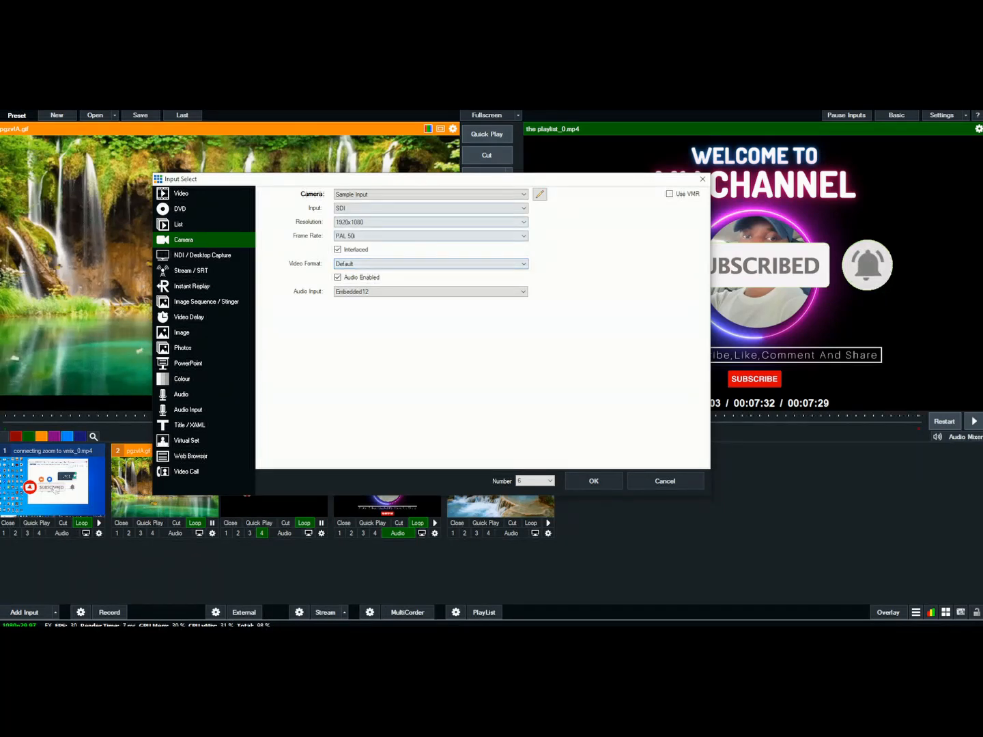
{"action": "left_click", "coordinate": [523, 194]}
{"action": "key", "text": "Escape"}
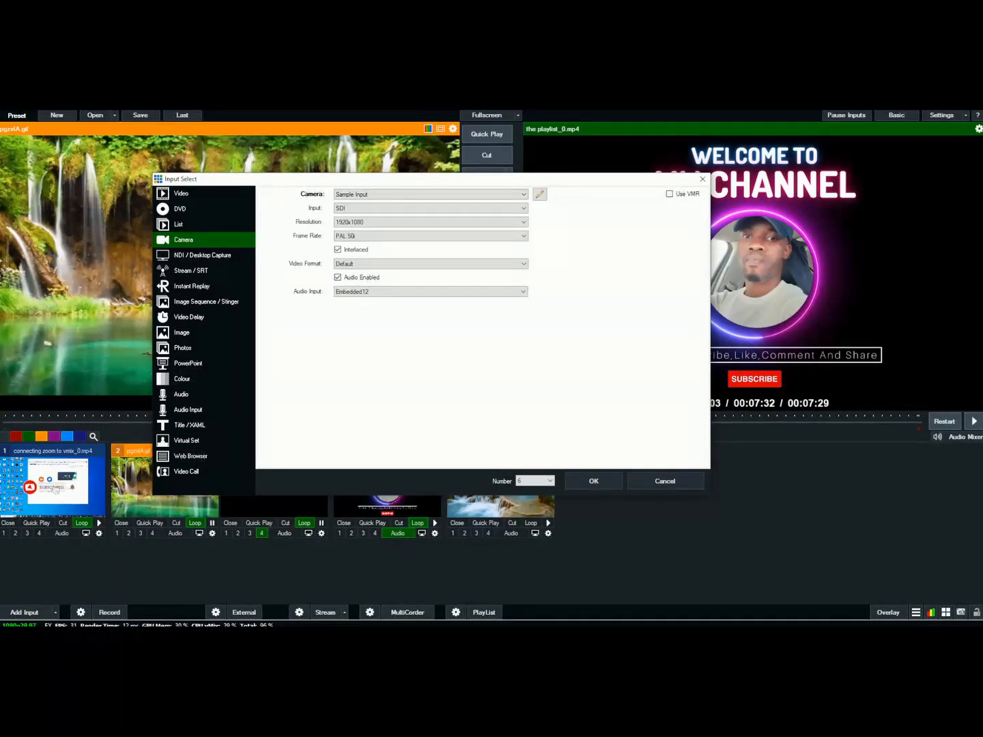
- Examine the NDI and Local Desktop Capture sources and the Stream / SRT and Instant Replay input settings
{"action": "left_click", "coordinate": [202, 255]}
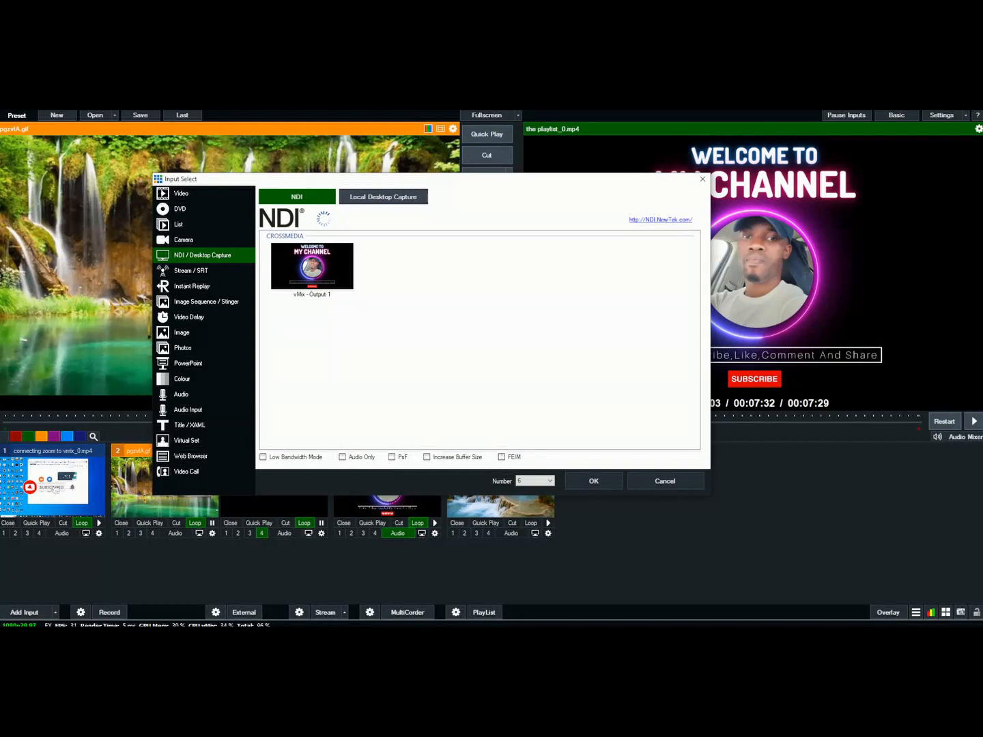
{"action": "left_click", "coordinate": [383, 197]}
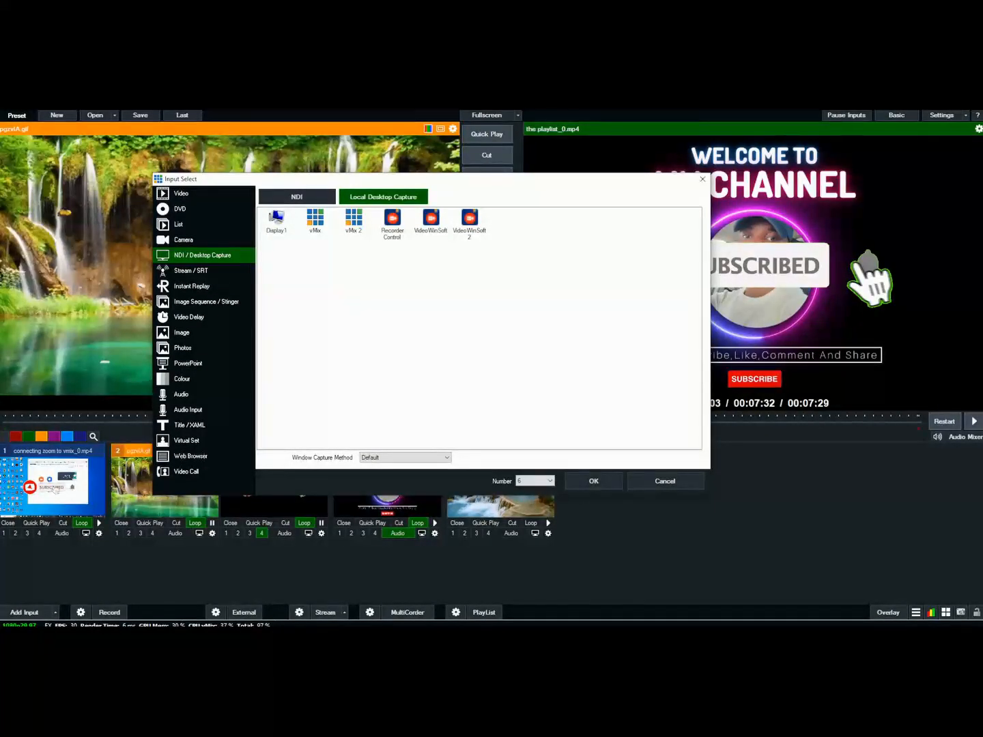
{"action": "left_click", "coordinate": [191, 271]}
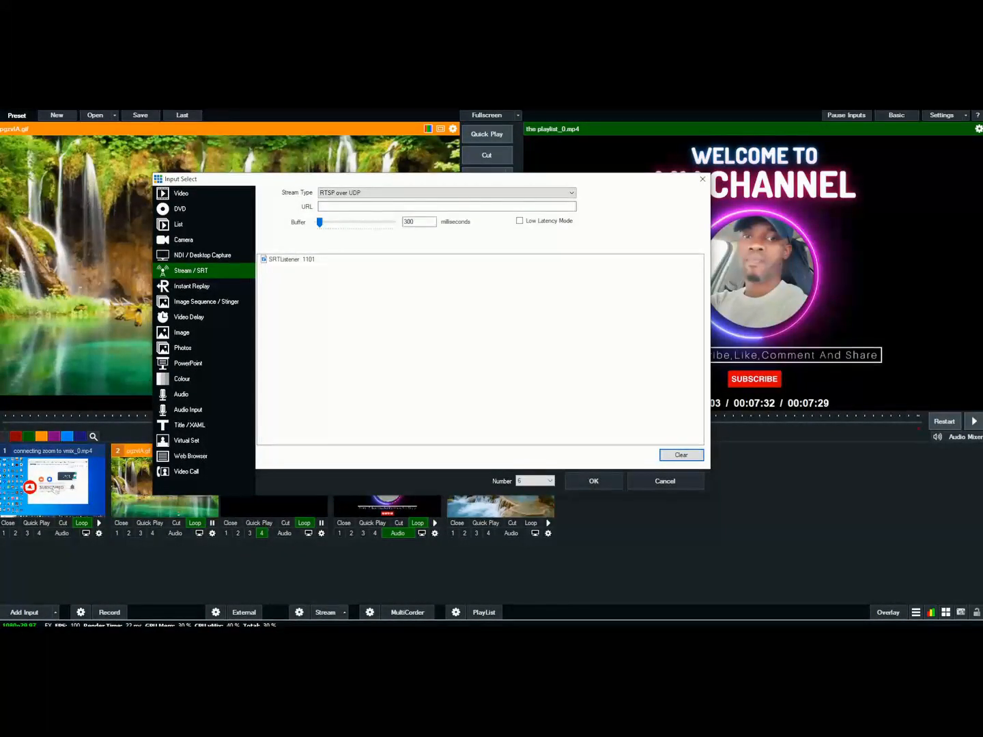
{"action": "left_click", "coordinate": [192, 286]}
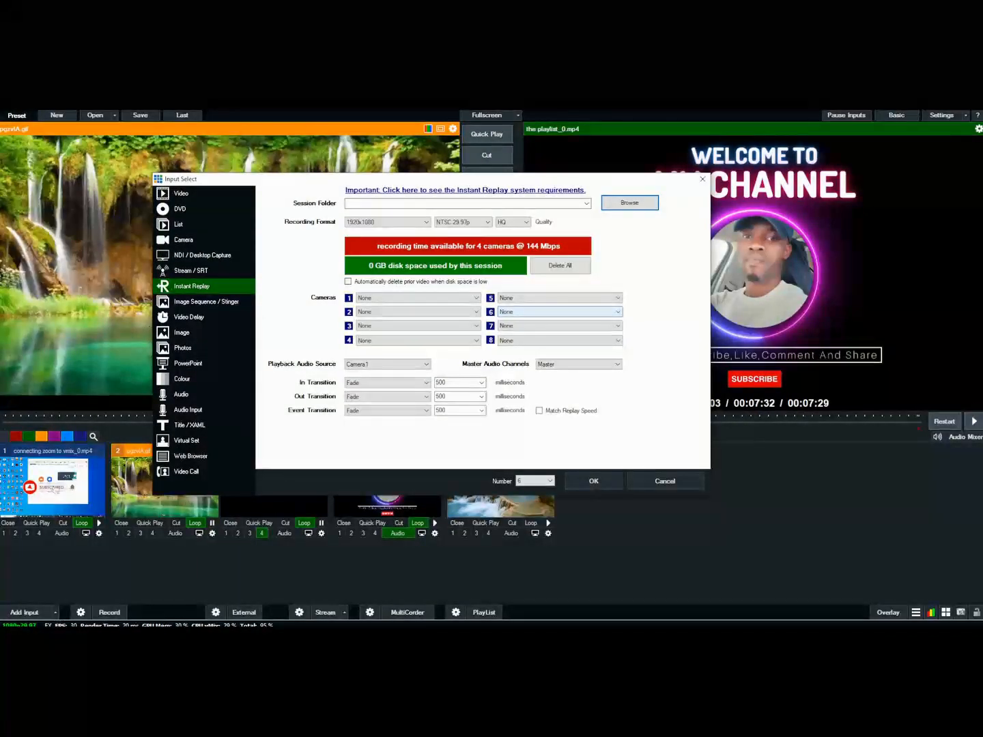
- Choose the Image Sequence / Stinger input type and load 2.jpeg from the Pictures folder
{"action": "left_click", "coordinate": [206, 302]}
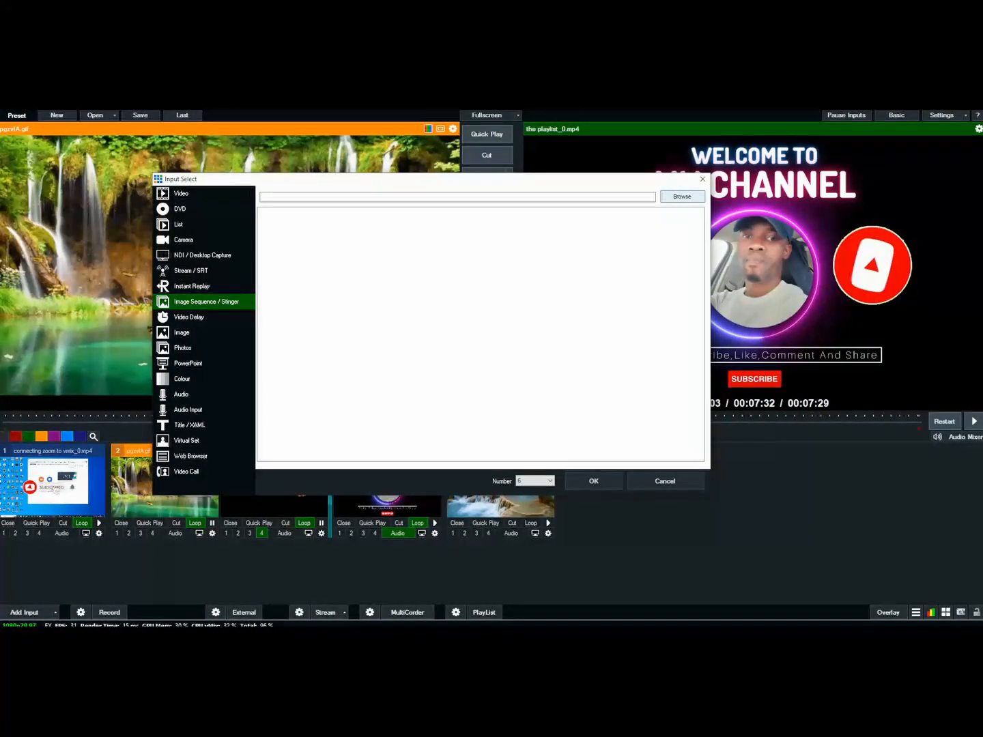
{"action": "left_click", "coordinate": [682, 196]}
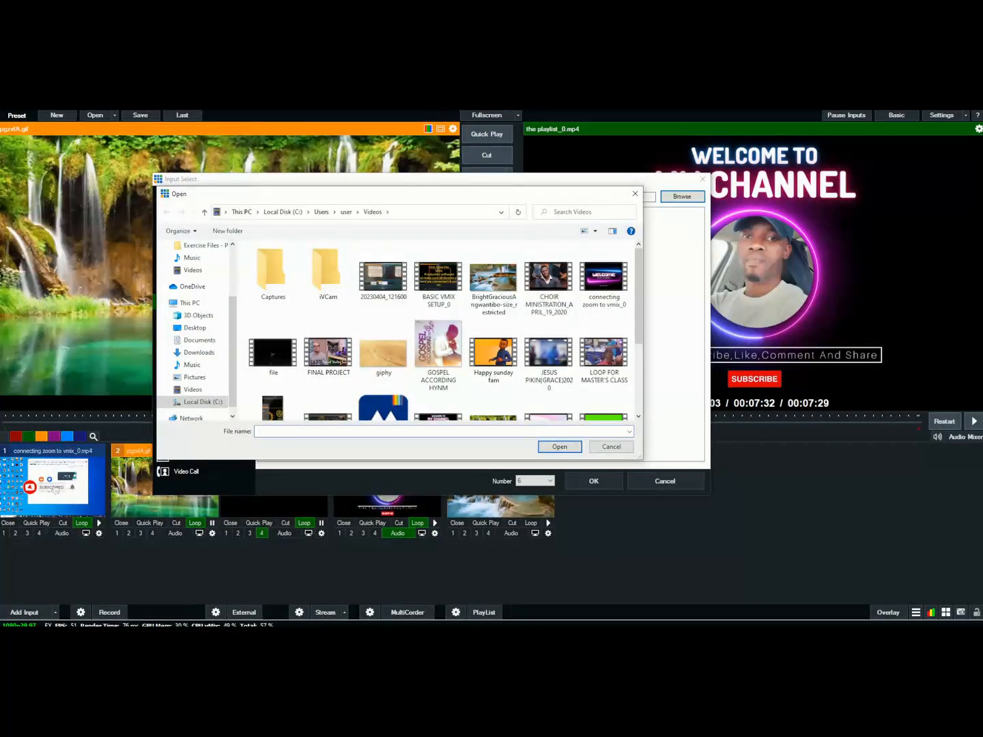
{"action": "key", "text": "Escape"}
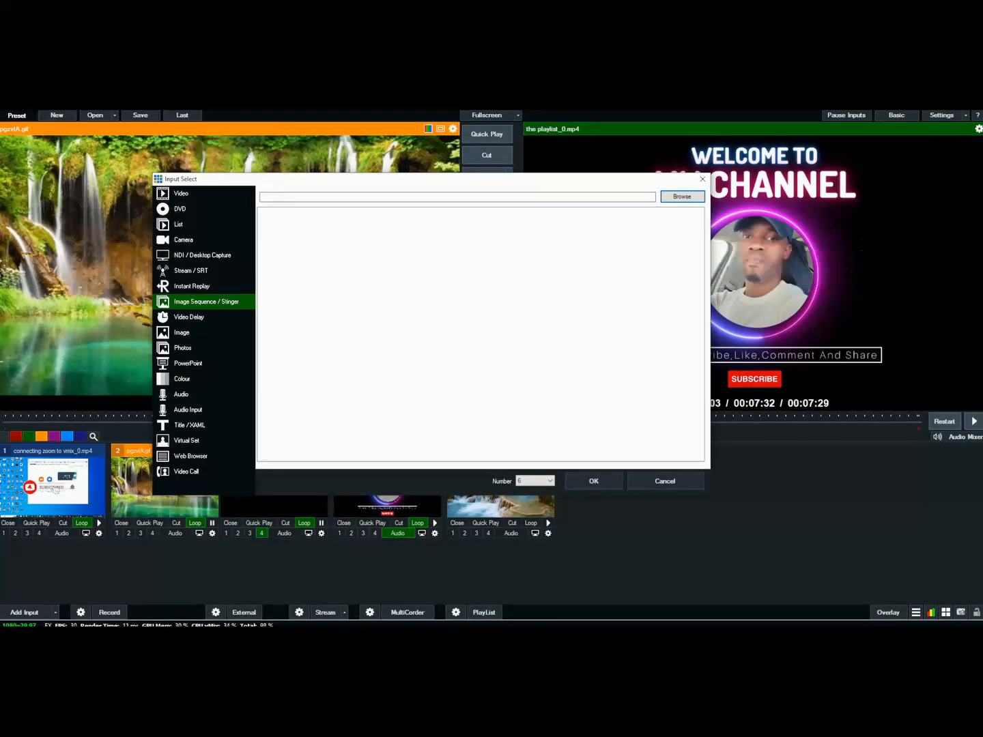
{"action": "left_click", "coordinate": [682, 197]}
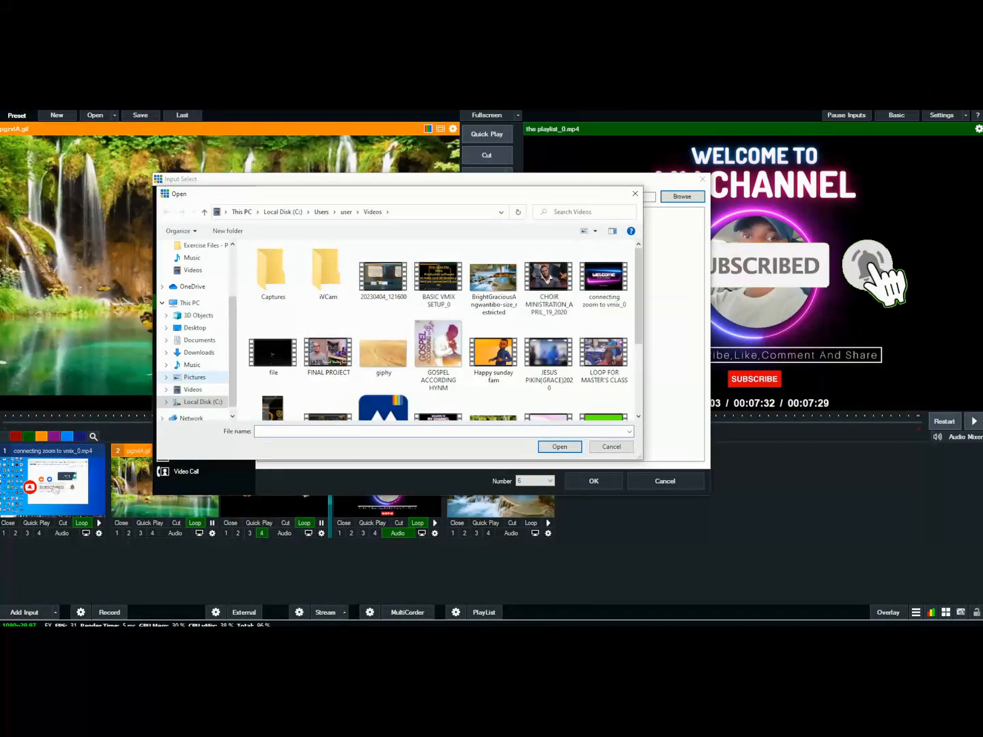
{"action": "left_click", "coordinate": [194, 378]}
{"action": "left_click", "coordinate": [273, 356]}
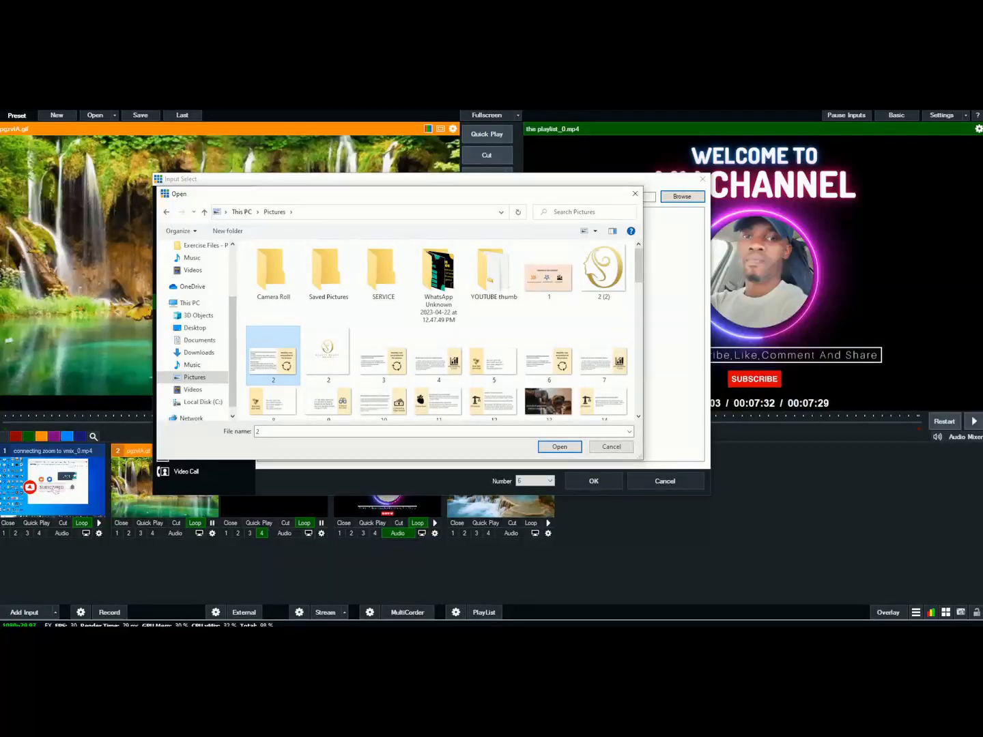
{"action": "left_click", "coordinate": [383, 357]}
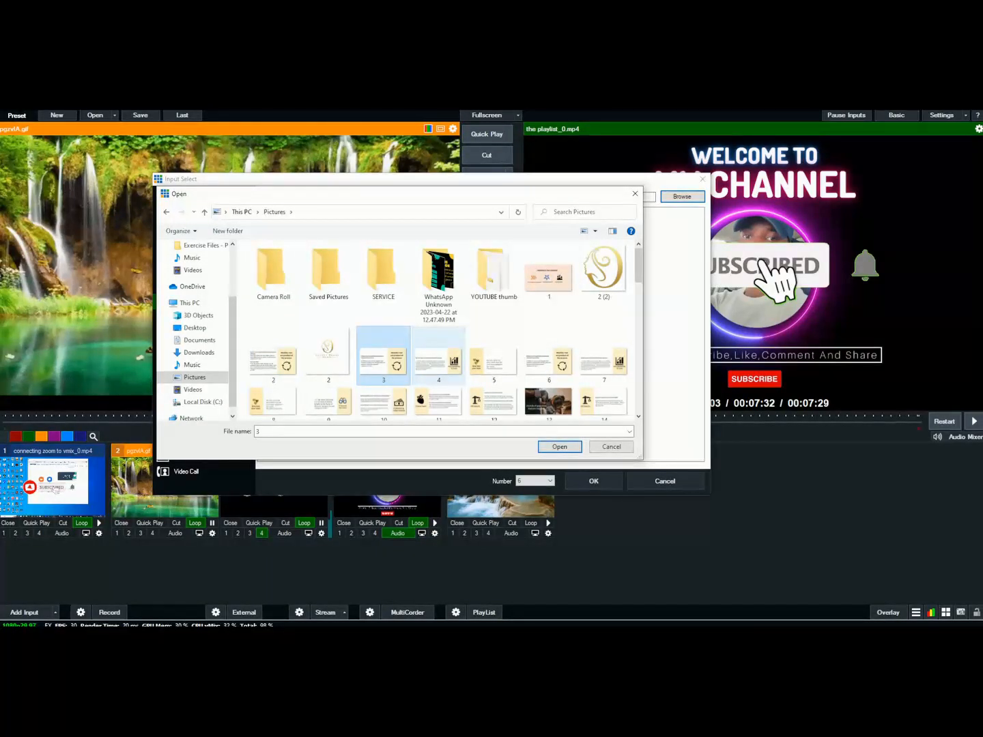
{"action": "left_click", "coordinate": [273, 357]}
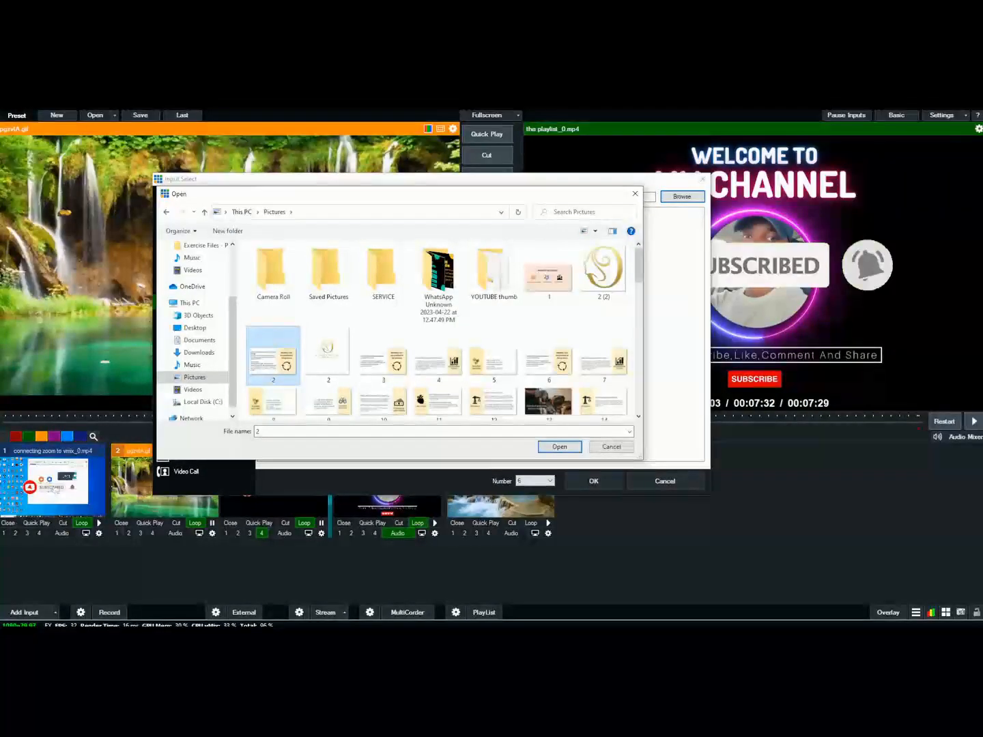
{"action": "left_click", "coordinate": [438, 356]}
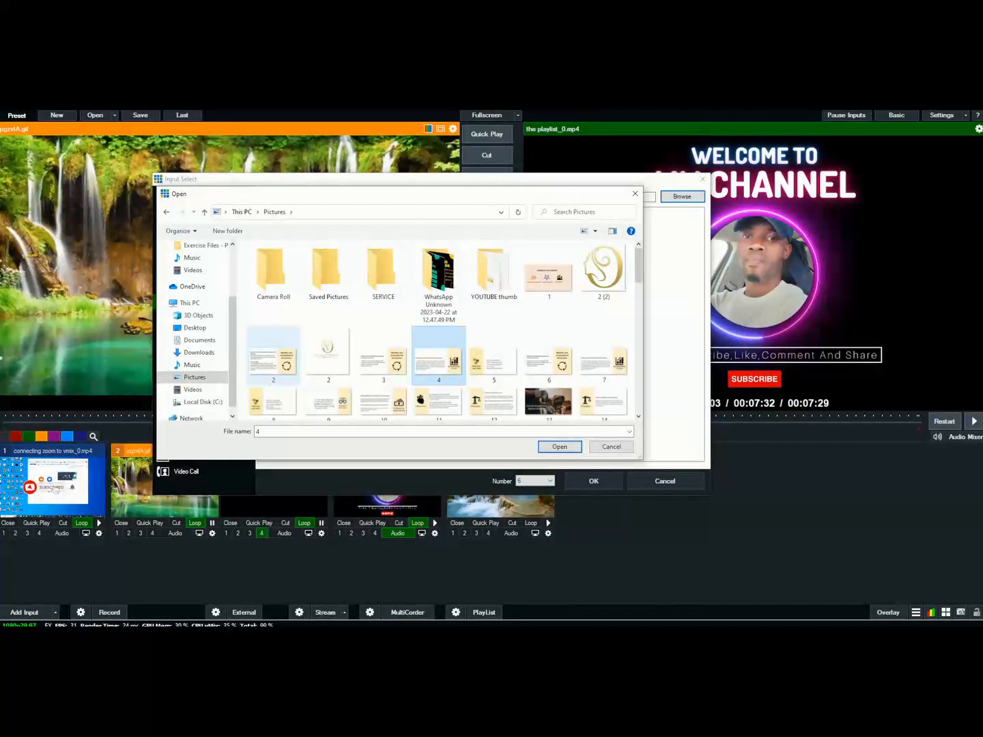
{"action": "double_click", "coordinate": [273, 356]}
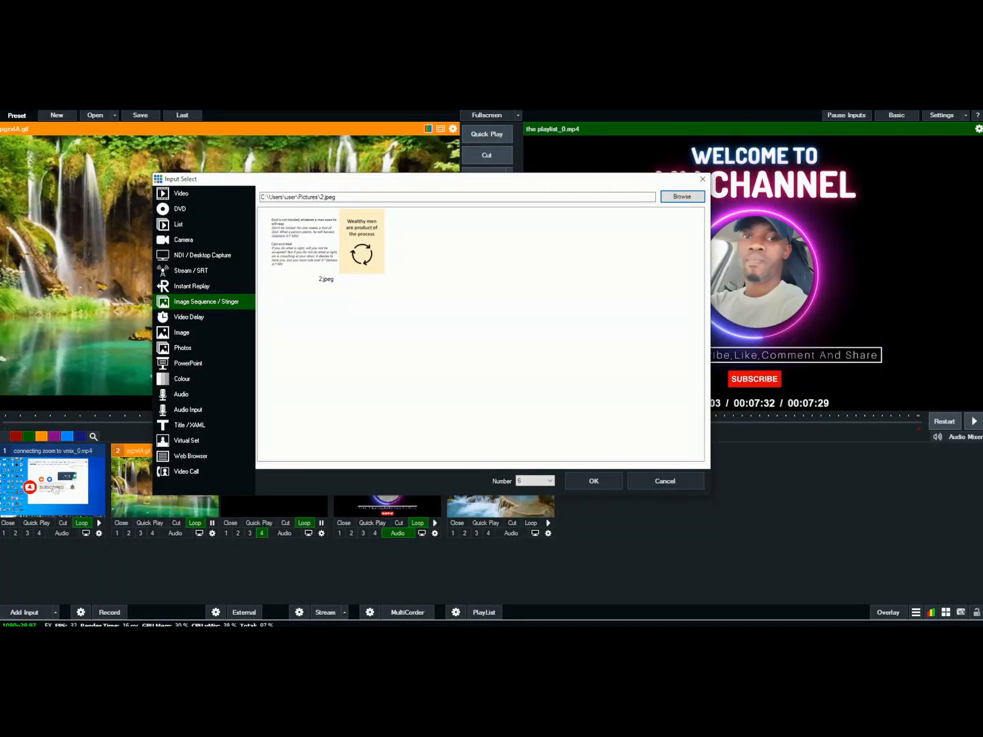
- Add 4.jpeg and 5.jpeg to the image sequence and confirm the new input
{"action": "left_click", "coordinate": [682, 197]}
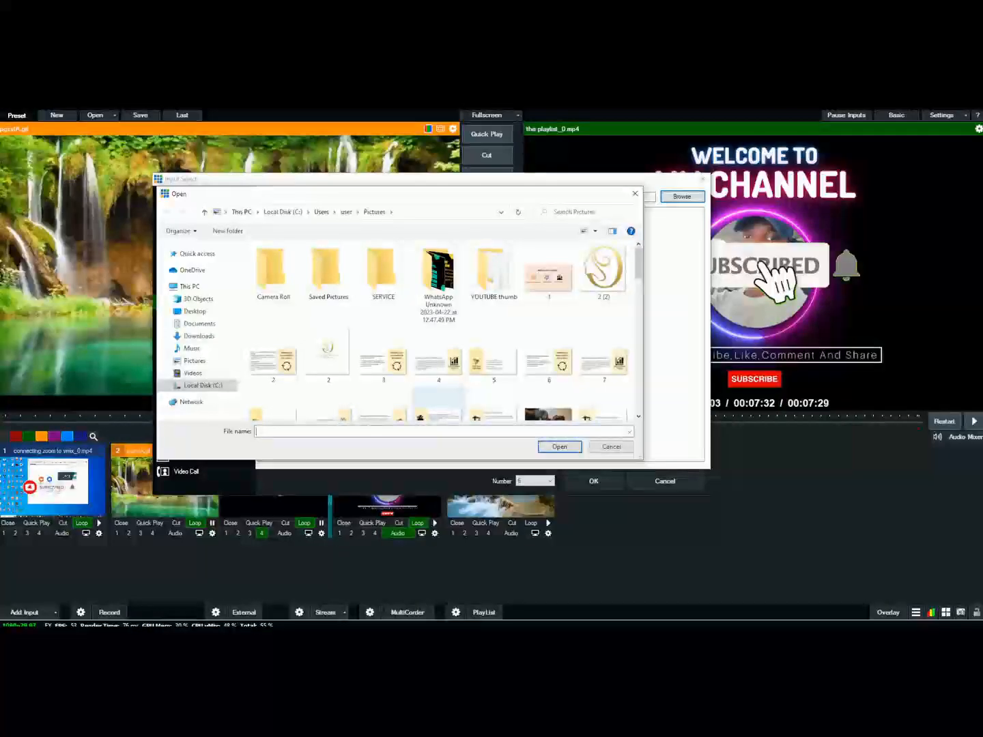
{"action": "double_click", "coordinate": [494, 362]}
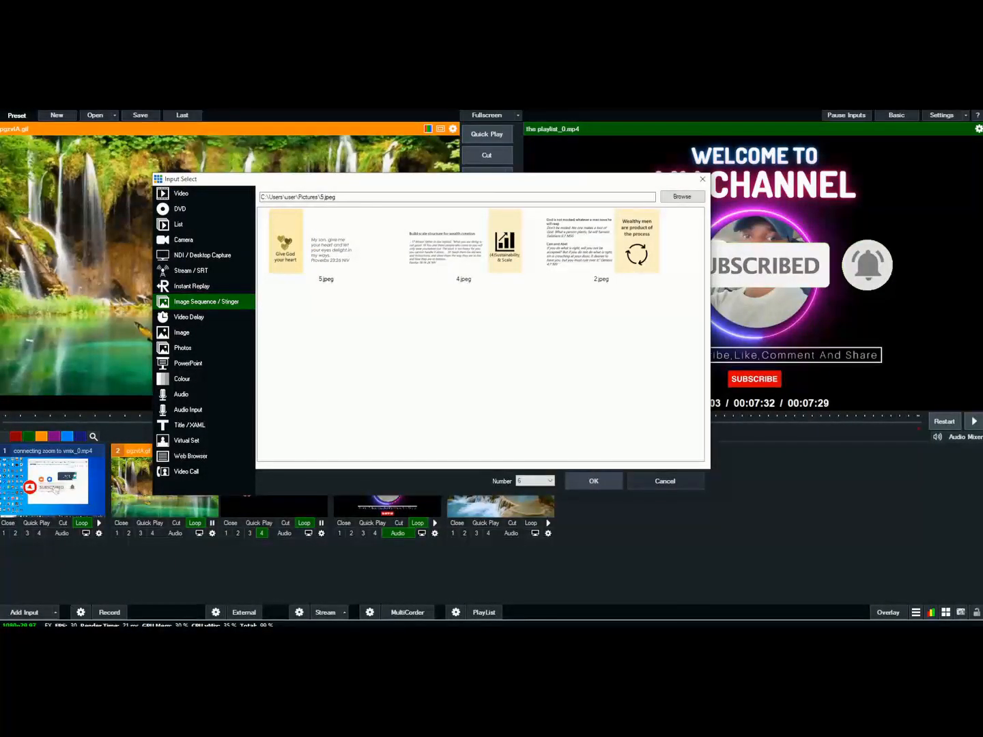
{"action": "left_click", "coordinate": [593, 481]}
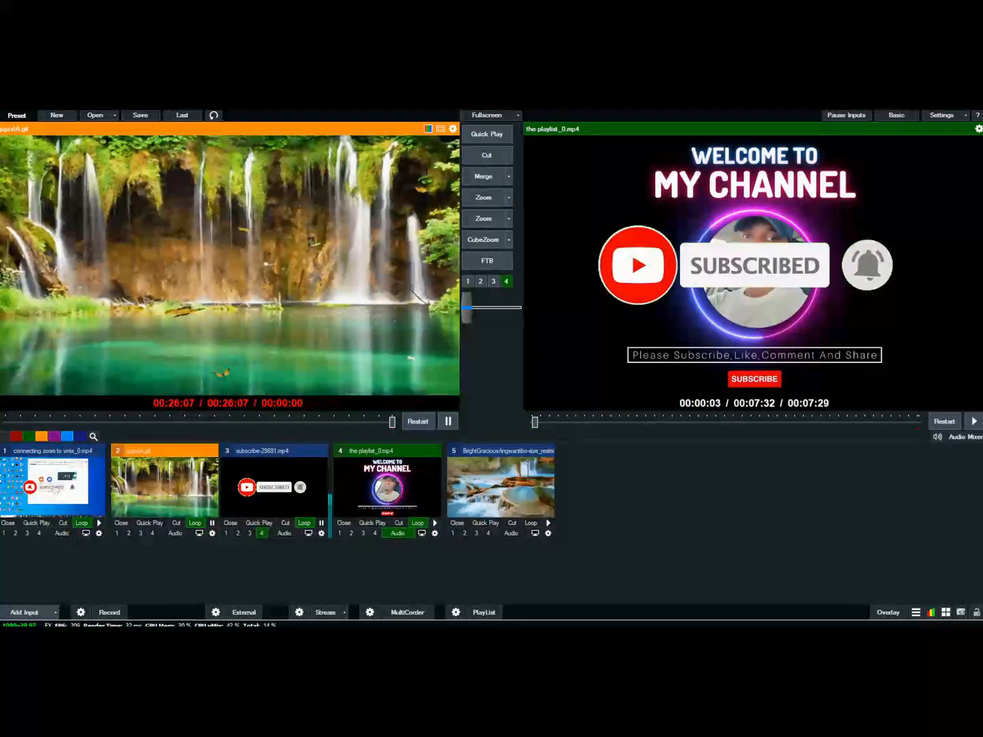
- Look at the Video Delay input's source, resolution, codec and duration settings, then leave without adding an input
{"action": "left_click", "coordinate": [24, 612]}
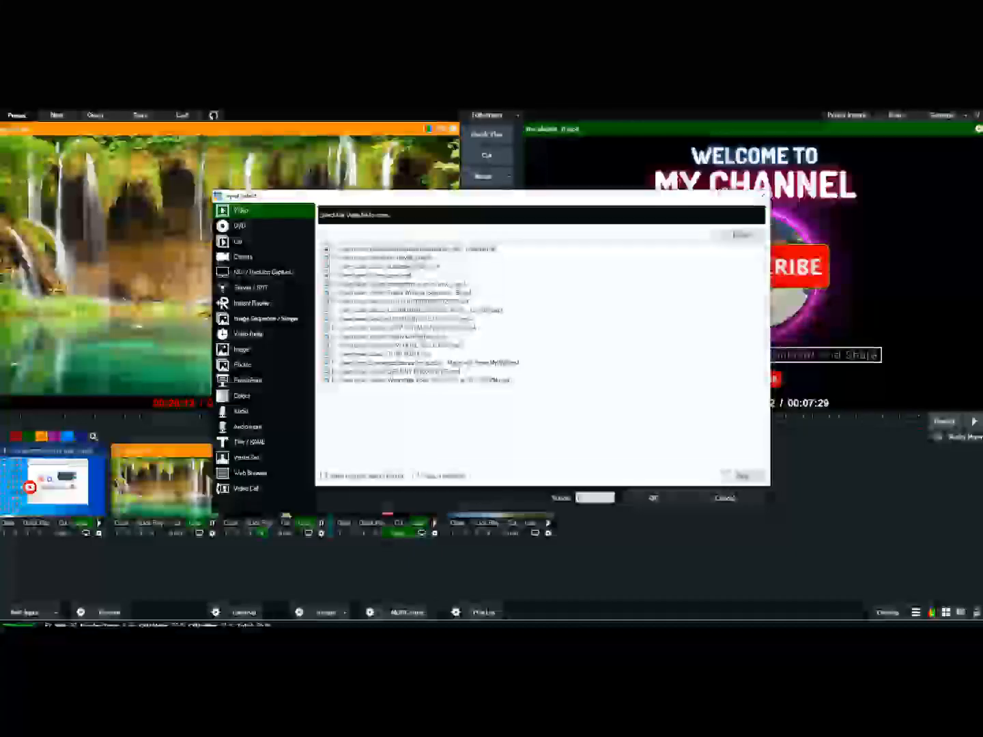
{"action": "left_click", "coordinate": [248, 334]}
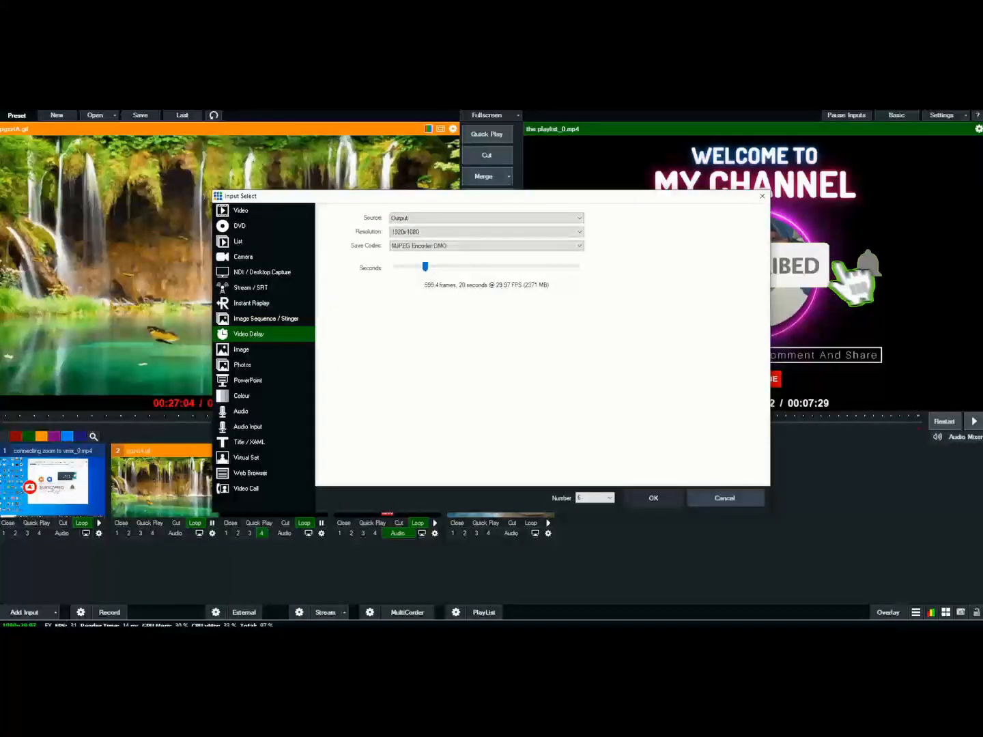
{"action": "left_click", "coordinate": [724, 497]}
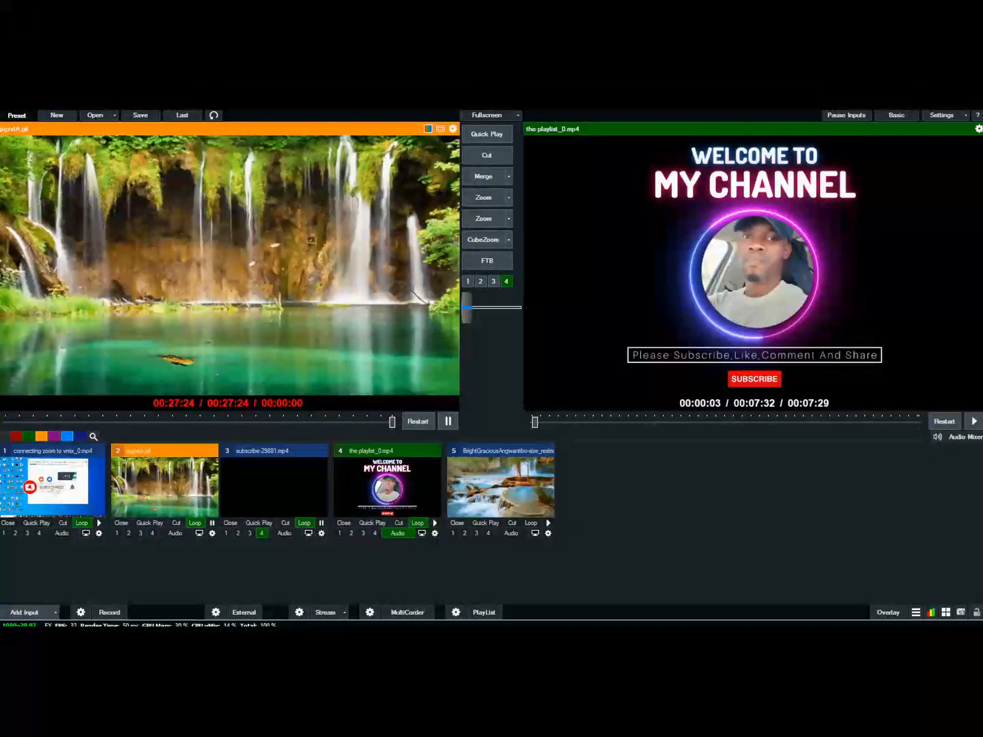
- Add 6.jpeg and 2.jpeg from the Pictures folder as separate single-image inputs
{"action": "left_click", "coordinate": [25, 612]}
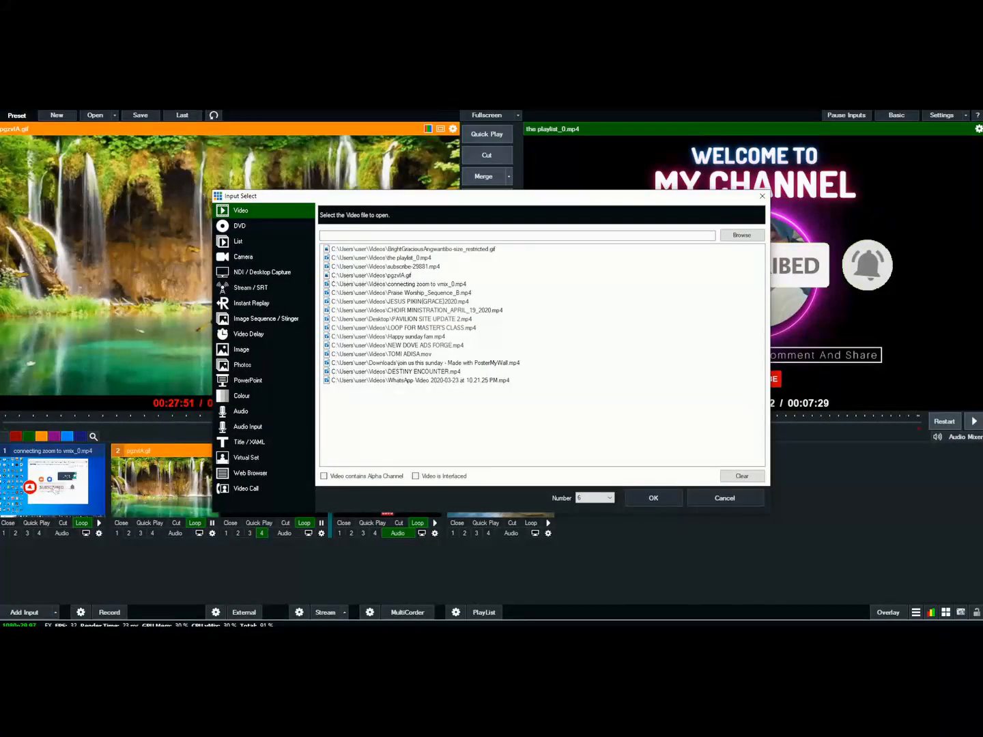
{"action": "left_click", "coordinate": [241, 350]}
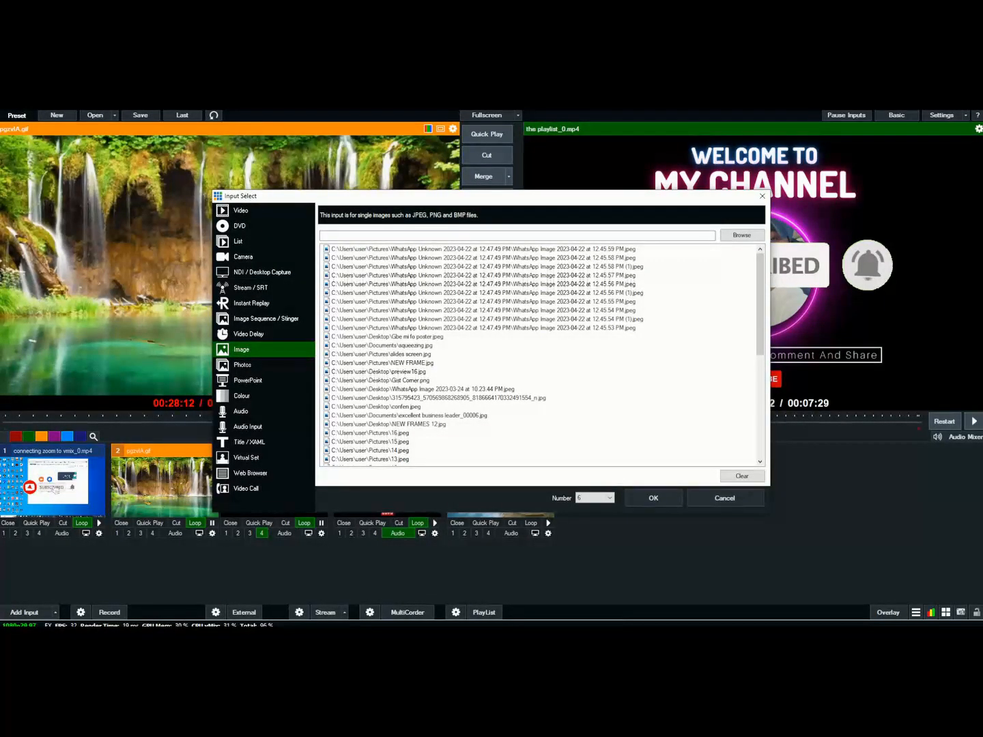
{"action": "left_click", "coordinate": [742, 235]}
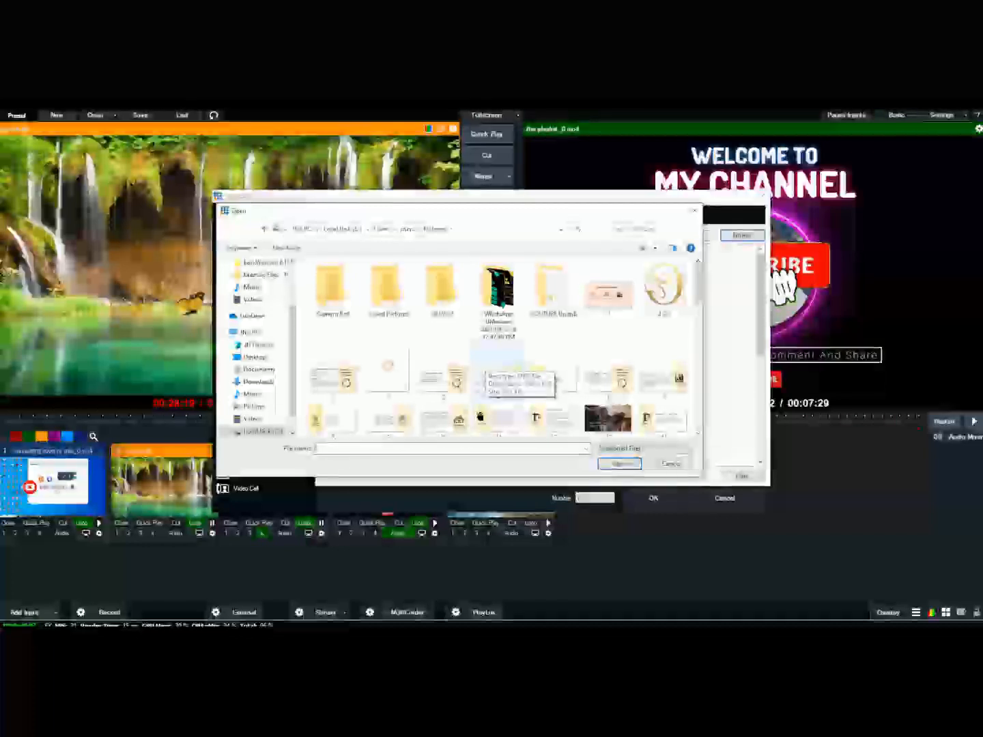
{"action": "left_click", "coordinate": [495, 369]}
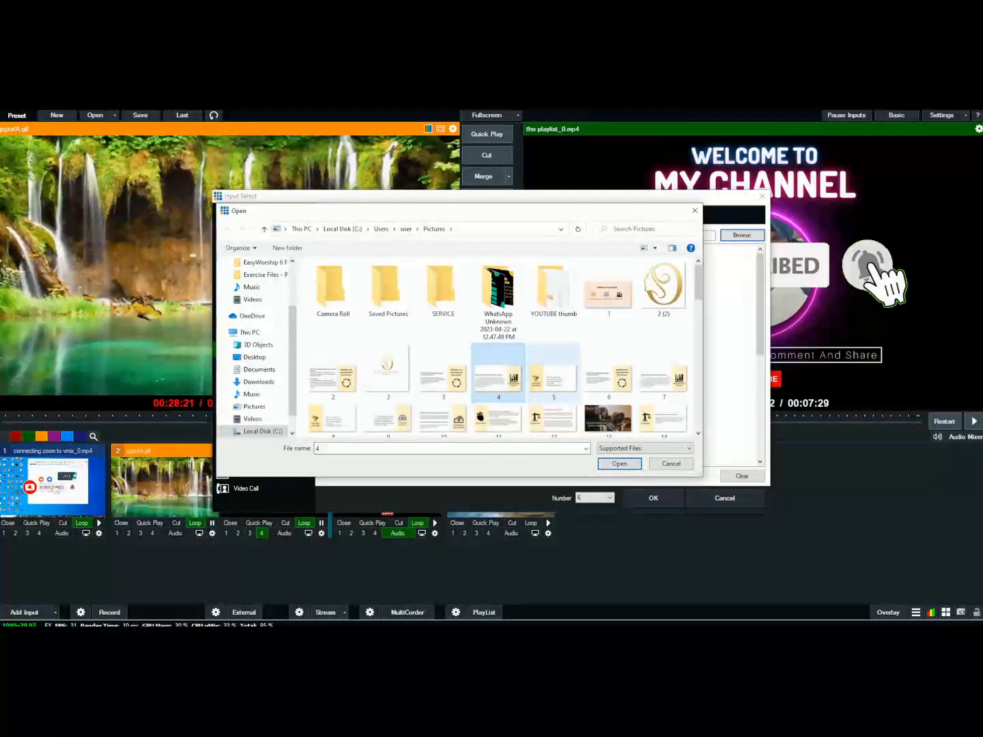
{"action": "key", "text": "Return"}
{"action": "key", "text": "Return"}
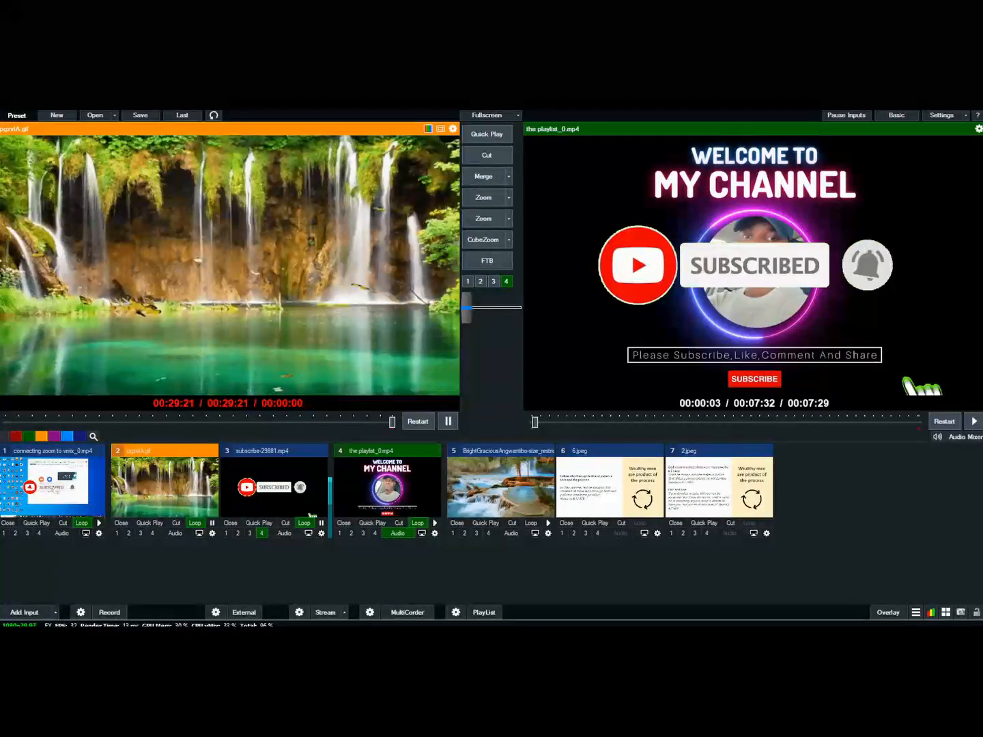
- Add the folder WhatsApp Unknown 2023-04-22 at 12.47.49 PM as a Photos slideshow input and advance its pictures in the preview
{"action": "left_click", "coordinate": [24, 613]}
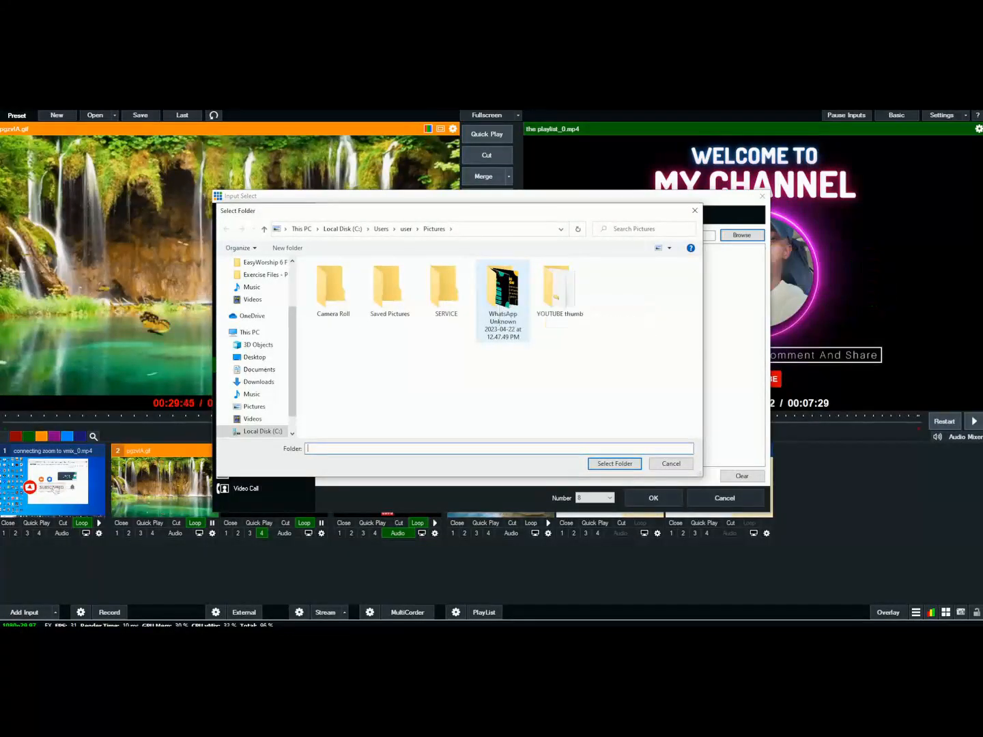
{"action": "left_click", "coordinate": [503, 300]}
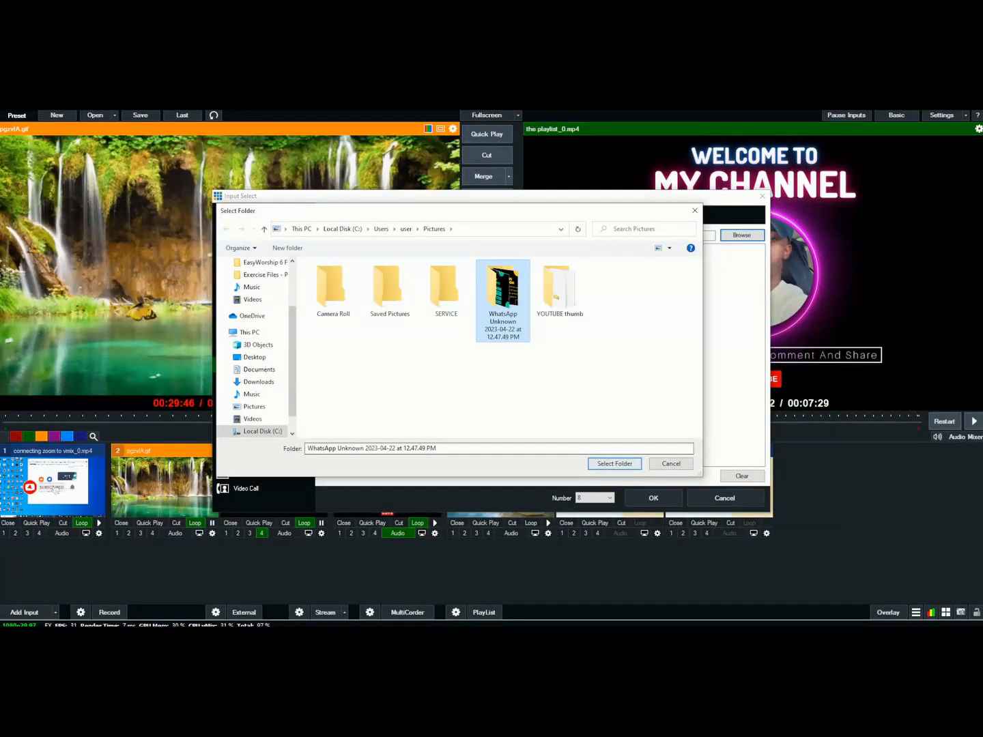
{"action": "left_click", "coordinate": [614, 463]}
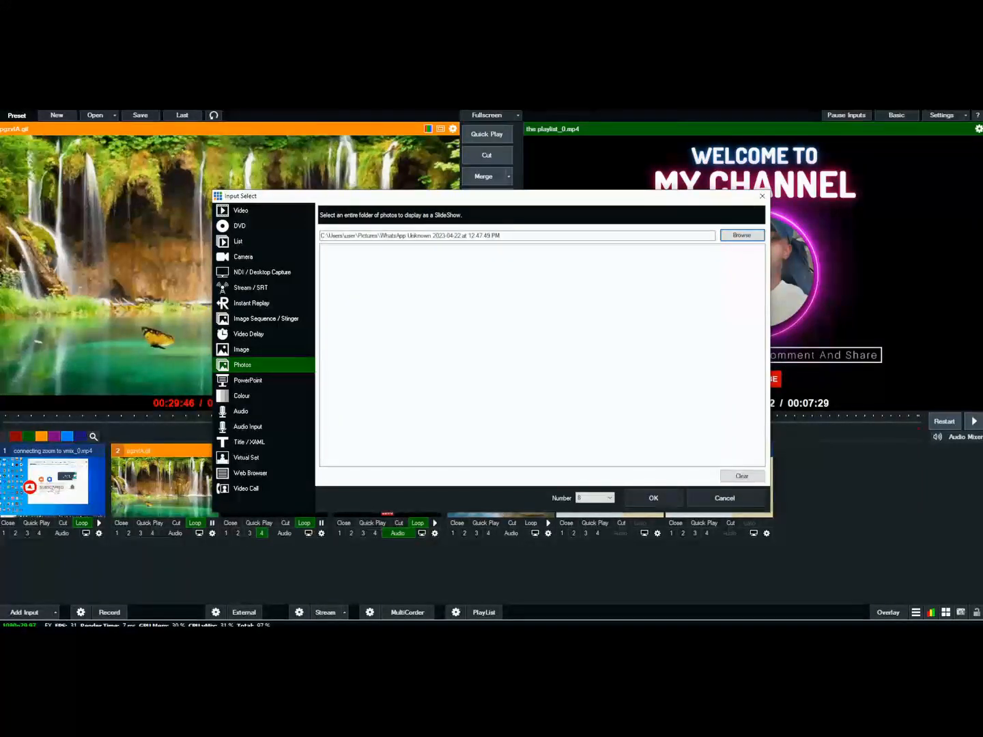
{"action": "left_click", "coordinate": [653, 498]}
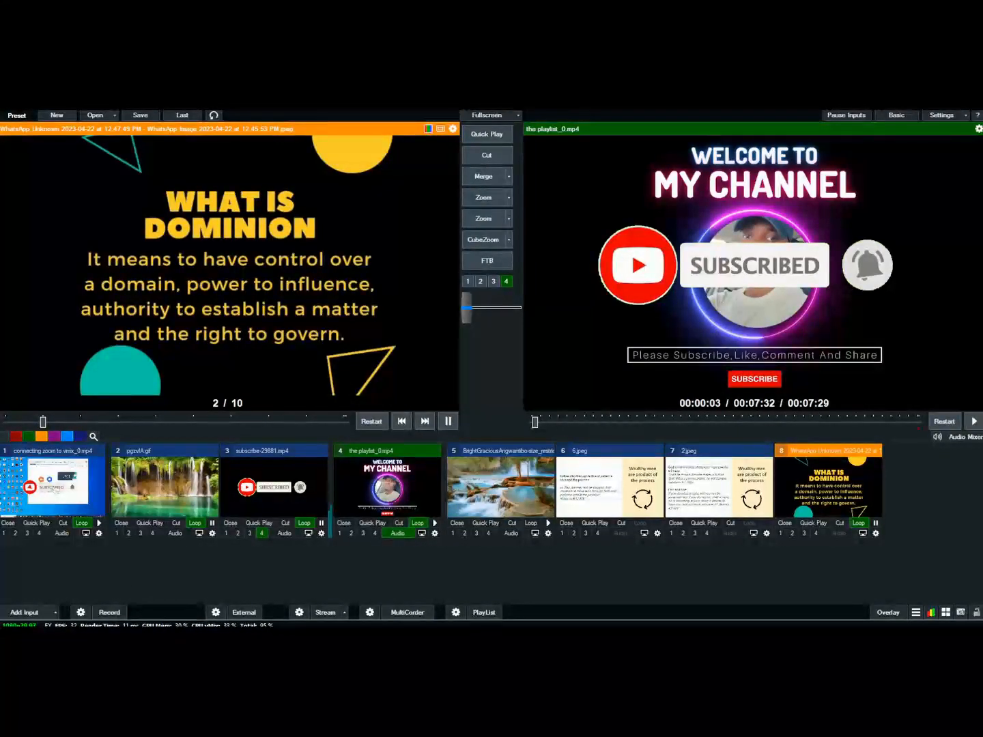
{"action": "left_click", "coordinate": [424, 421]}
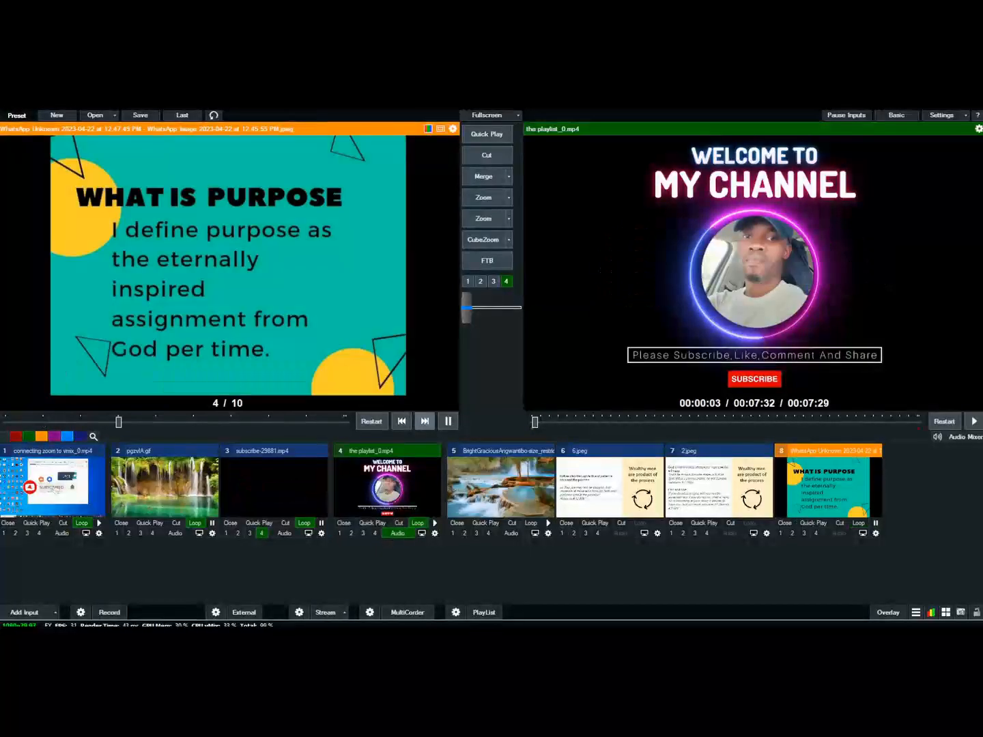
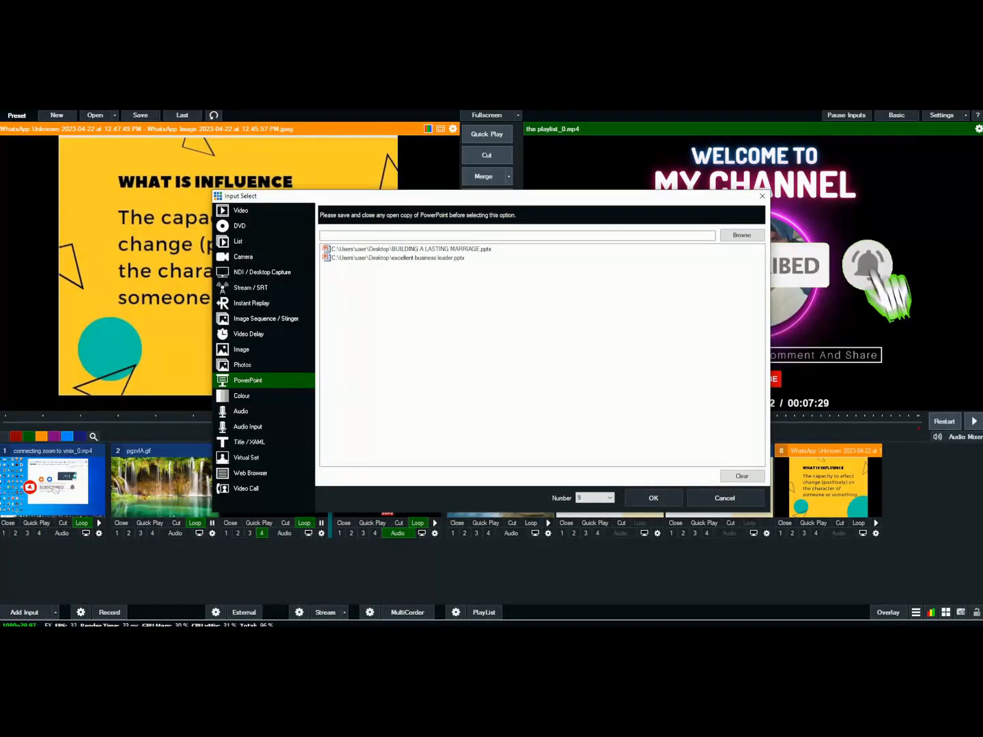
- Add BUILDING A LASTING MARRIAGE.pptx as a PowerPoint input and advance its slides to slide 12
{"action": "left_click", "coordinate": [741, 235]}
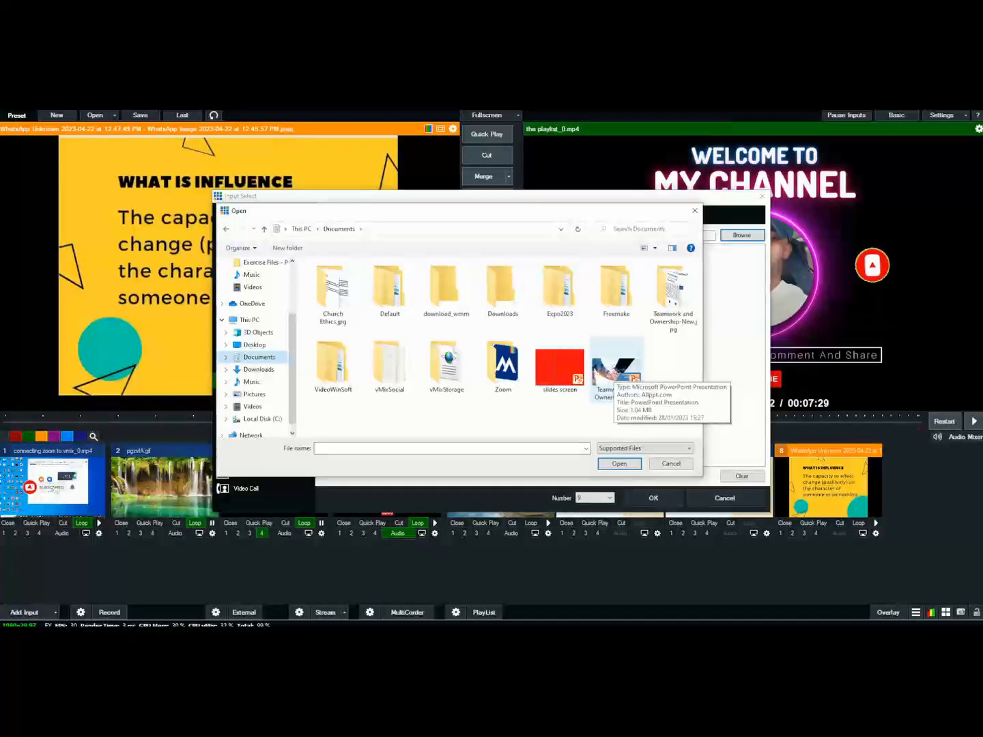
{"action": "double_click", "coordinate": [614, 372]}
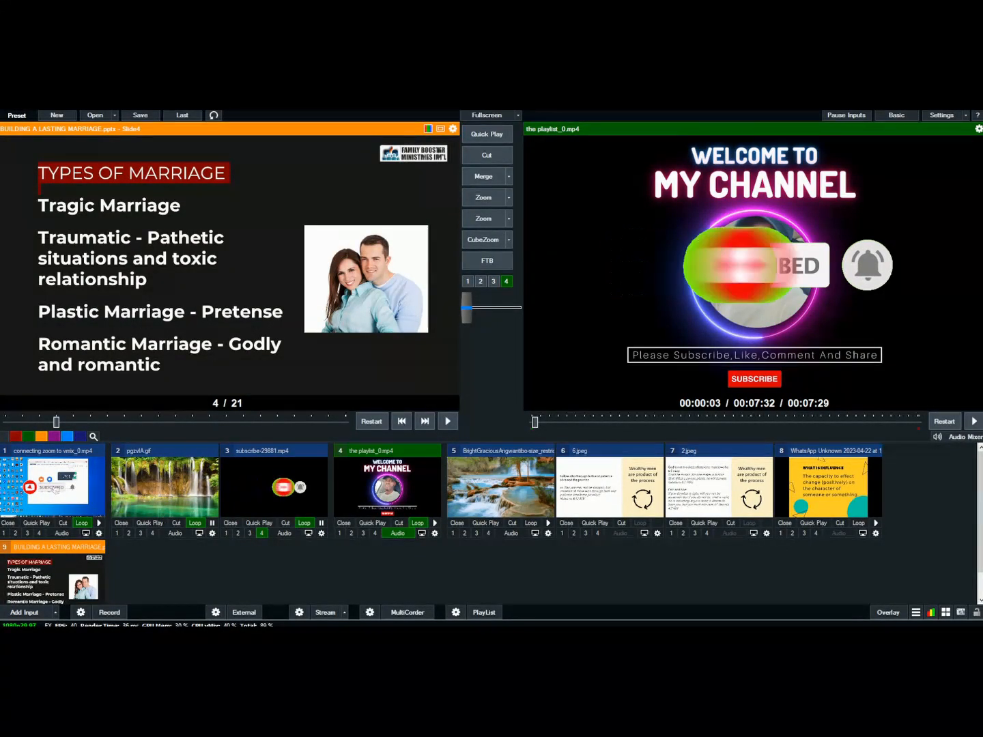
{"action": "scroll", "coordinate": [491, 519], "scroll_direction": "down", "scroll_amount": 1}
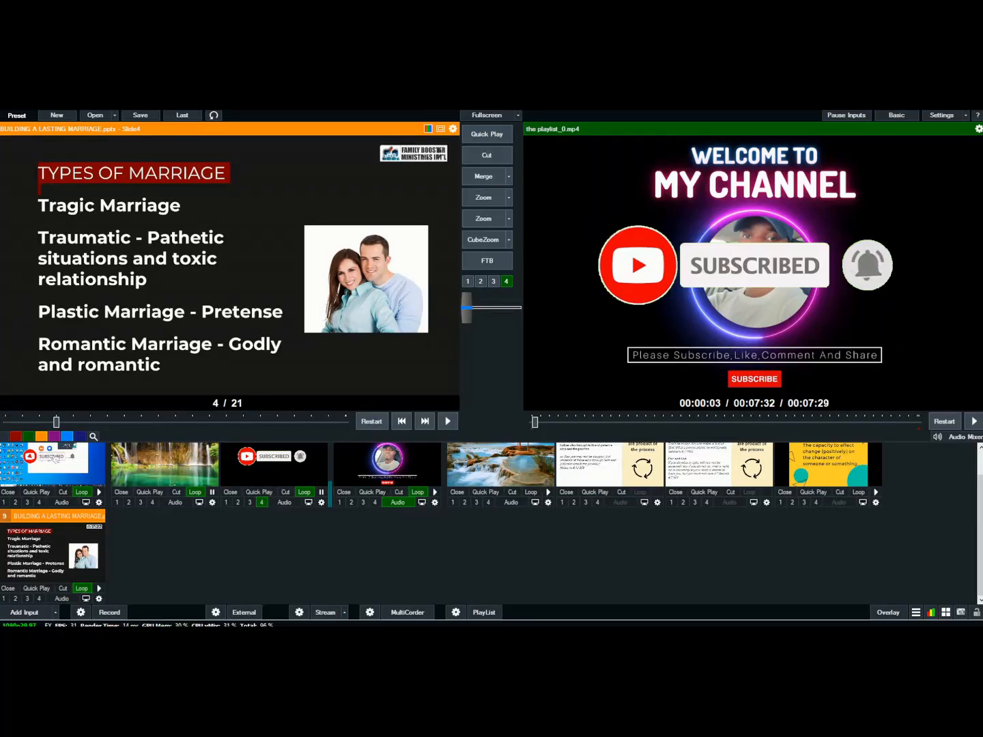
{"action": "key", "text": "space"}
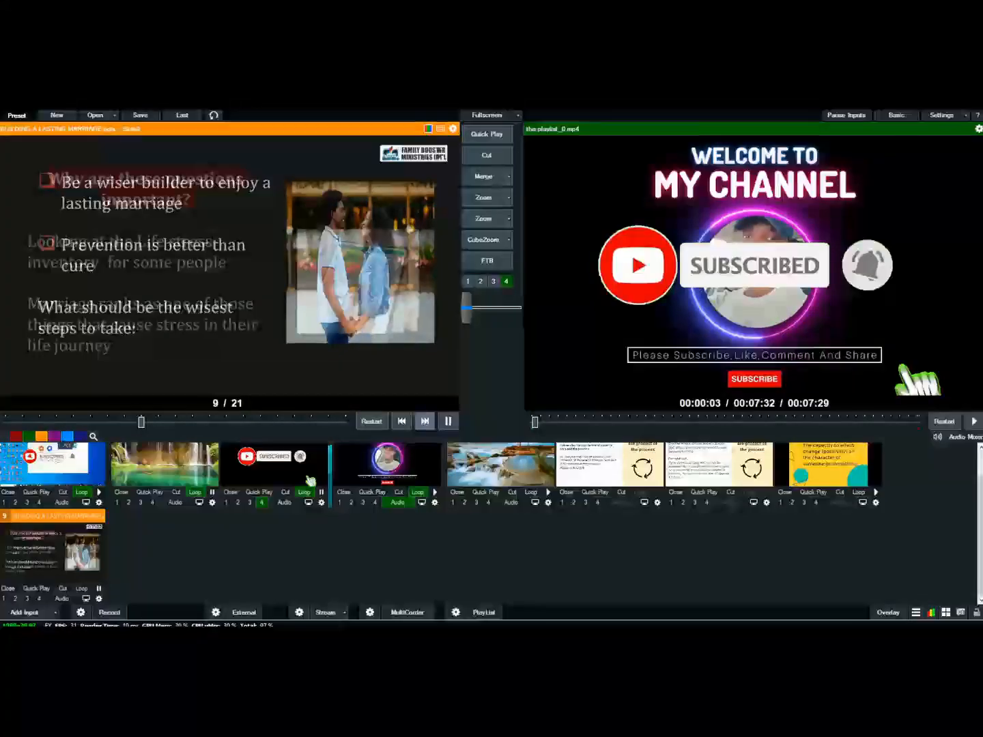
{"action": "left_click", "coordinate": [425, 421]}
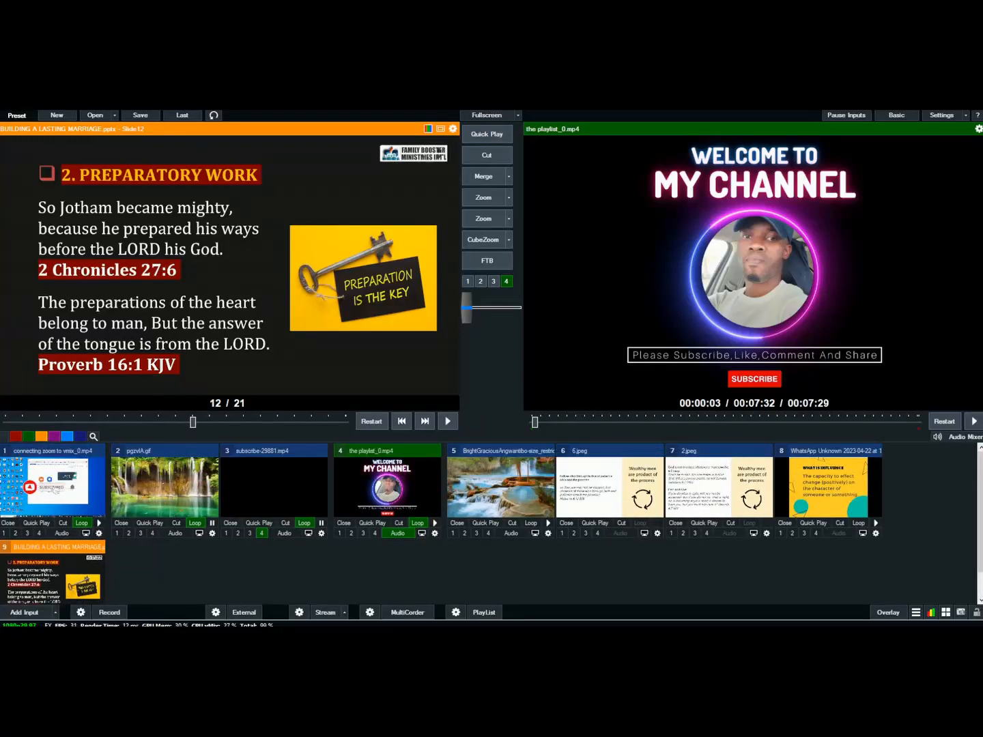
- Put pgzvIA.gif in the preview, and add a solid bright green Colour input
{"action": "left_click", "coordinate": [165, 487]}
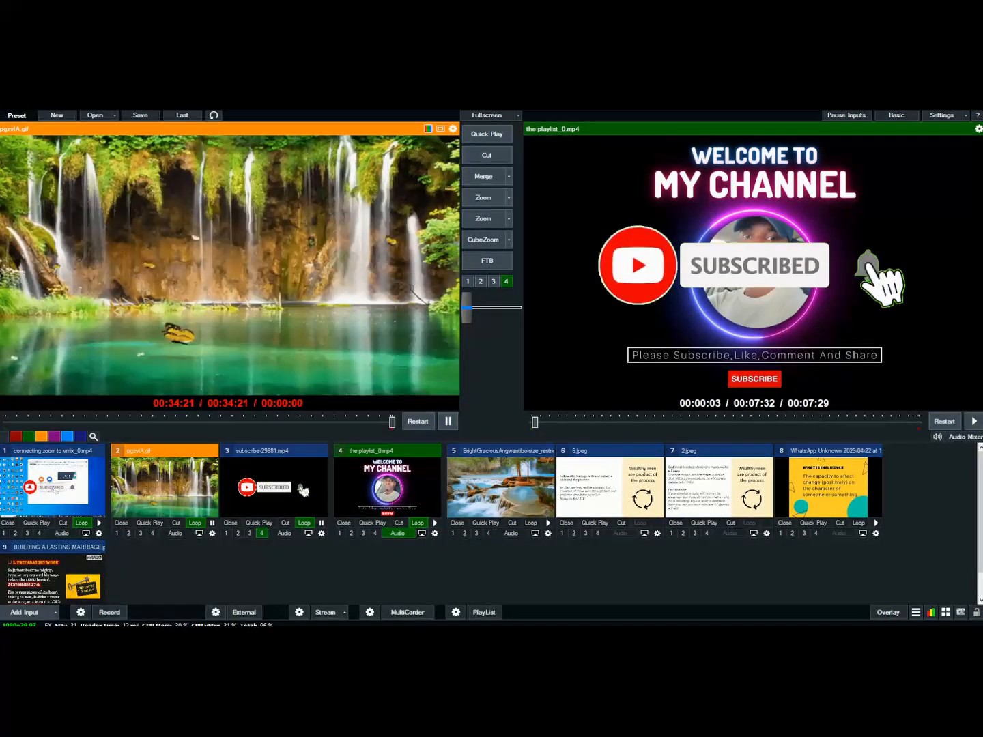
{"action": "left_click", "coordinate": [25, 613]}
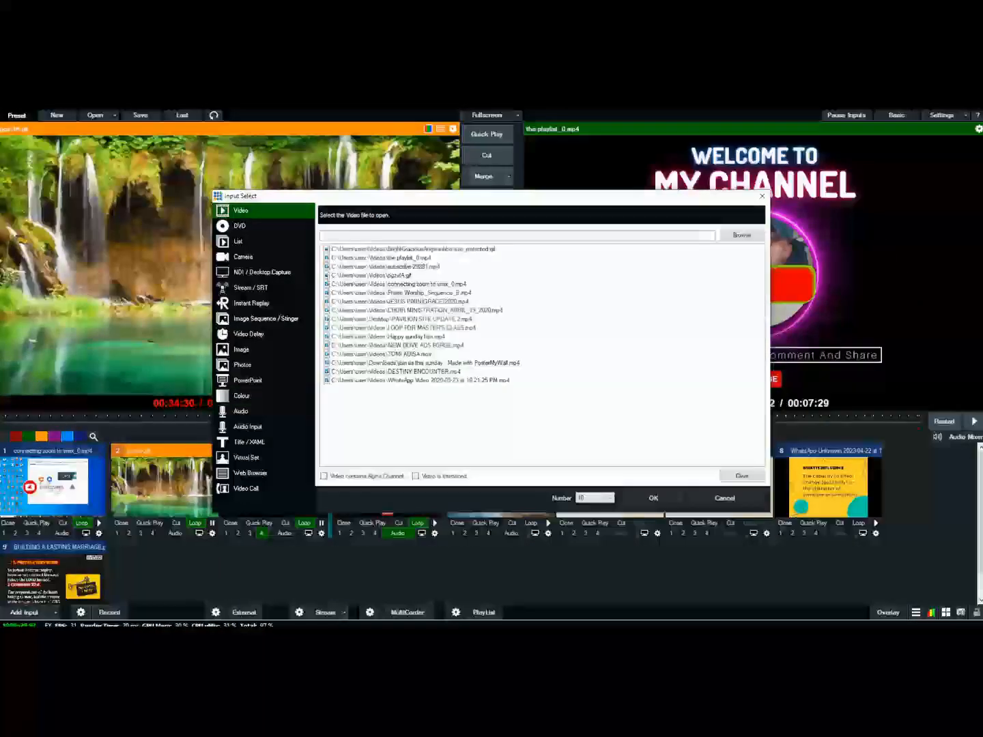
{"action": "left_click", "coordinate": [242, 396]}
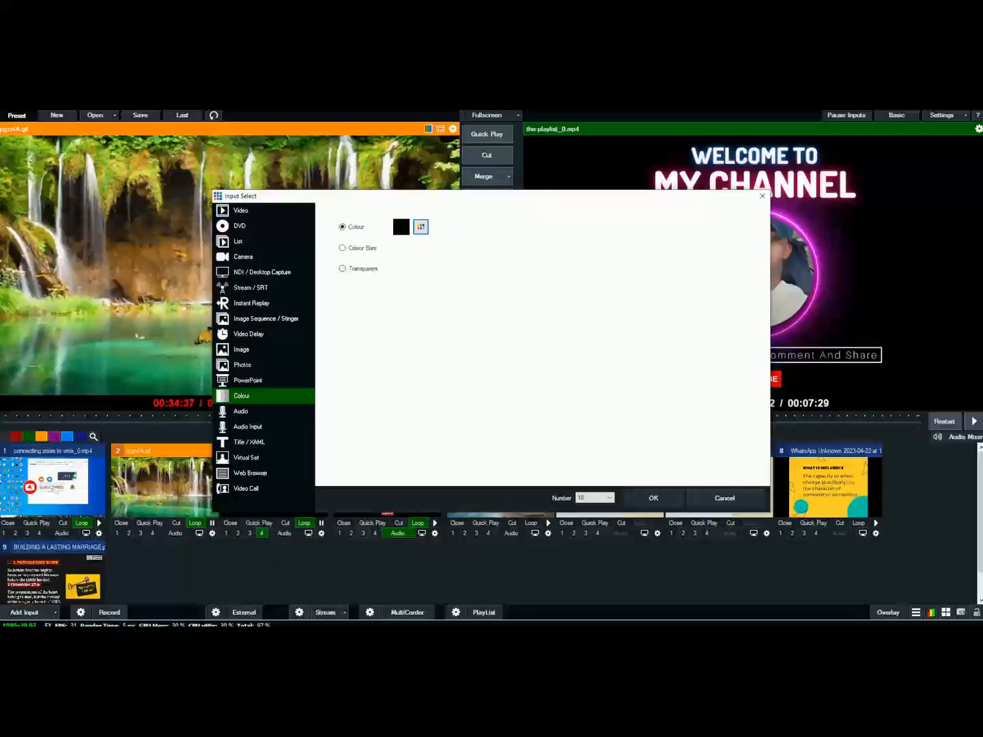
{"action": "left_click_drag", "start_coordinate": [437, 196], "coordinate": [424, 164]}
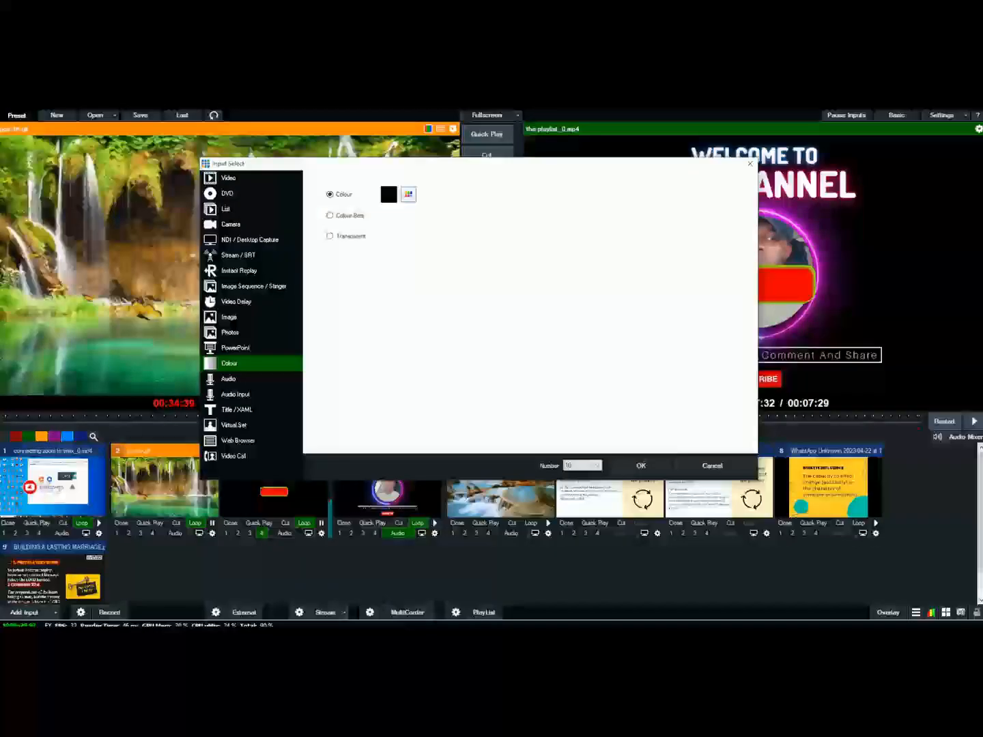
{"action": "left_click", "coordinate": [408, 195]}
{"action": "left_click", "coordinate": [484, 260]}
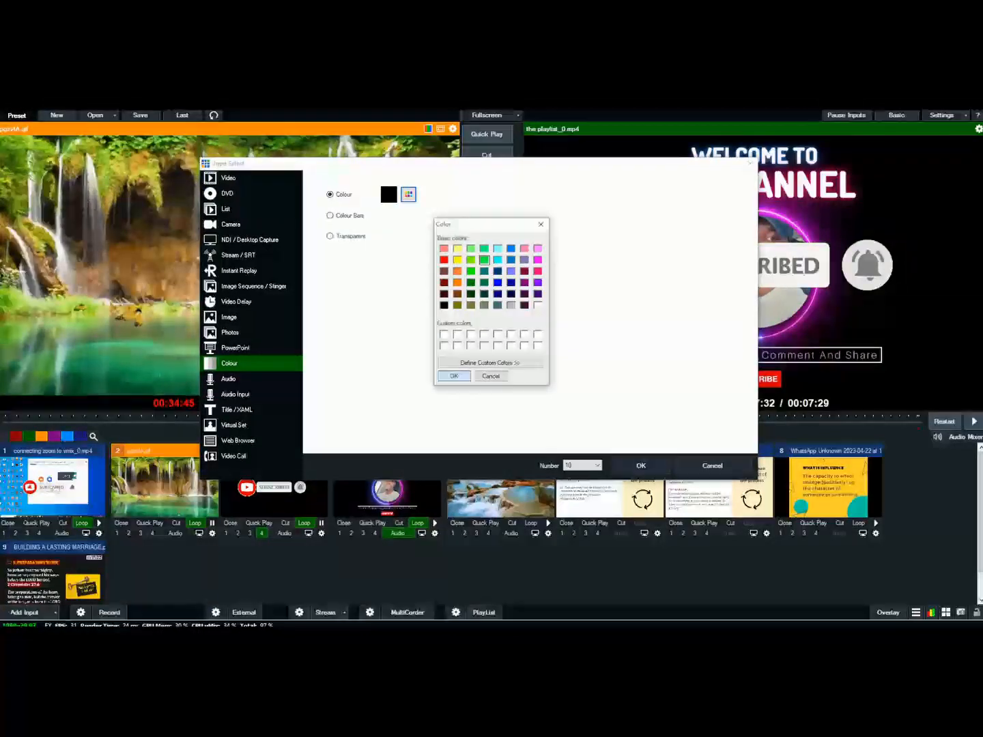
{"action": "key", "text": "Return"}
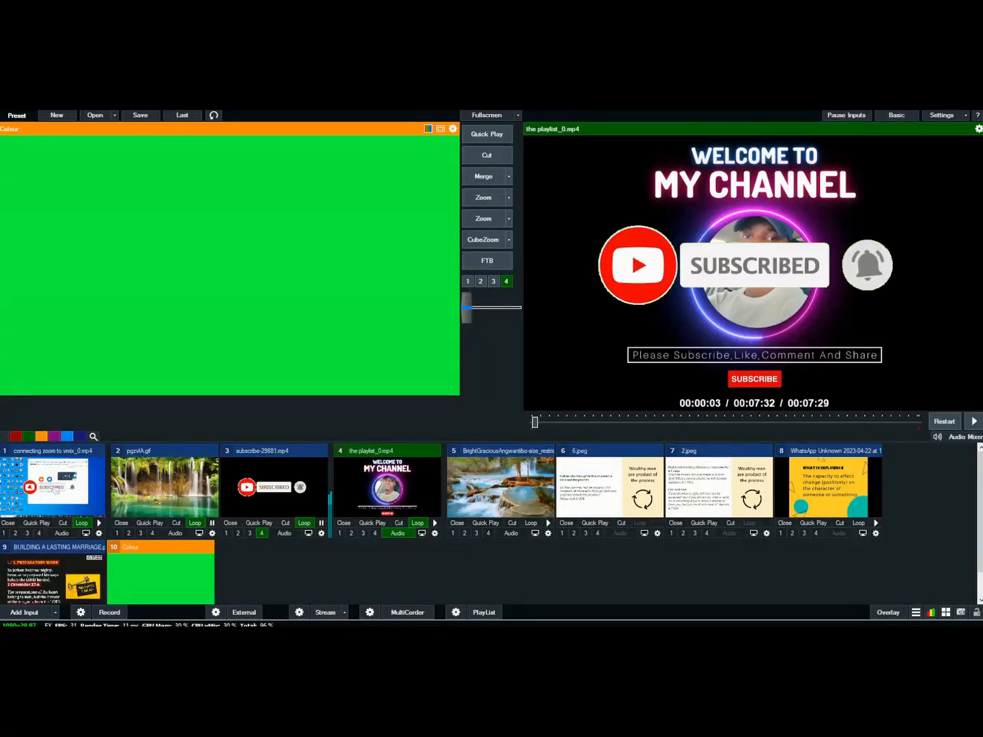
- Add SP LIVE- Faajibration Vol 3.mp3 from the Music folder as an Audio input
{"action": "left_click", "coordinate": [25, 612]}
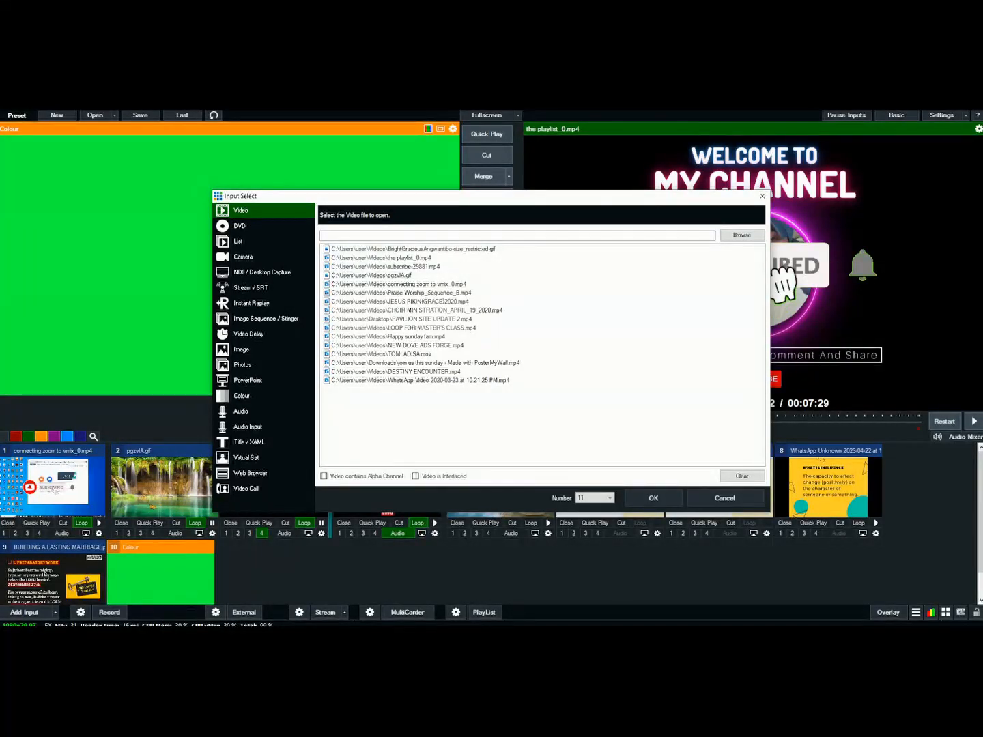
{"action": "left_click", "coordinate": [241, 412]}
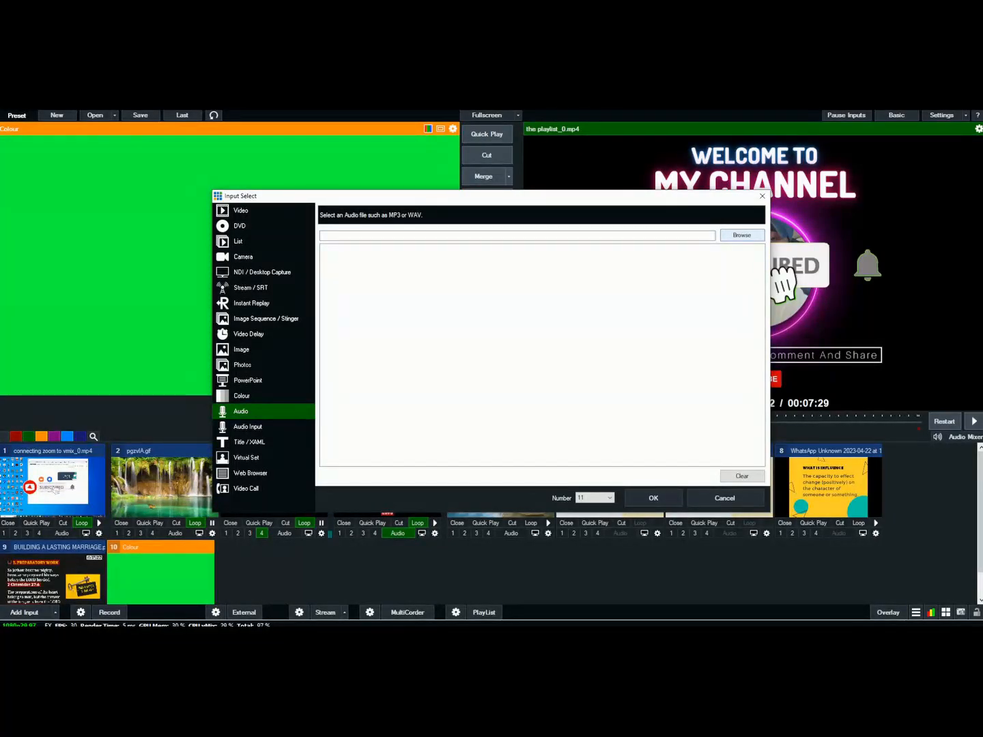
{"action": "left_click", "coordinate": [742, 236]}
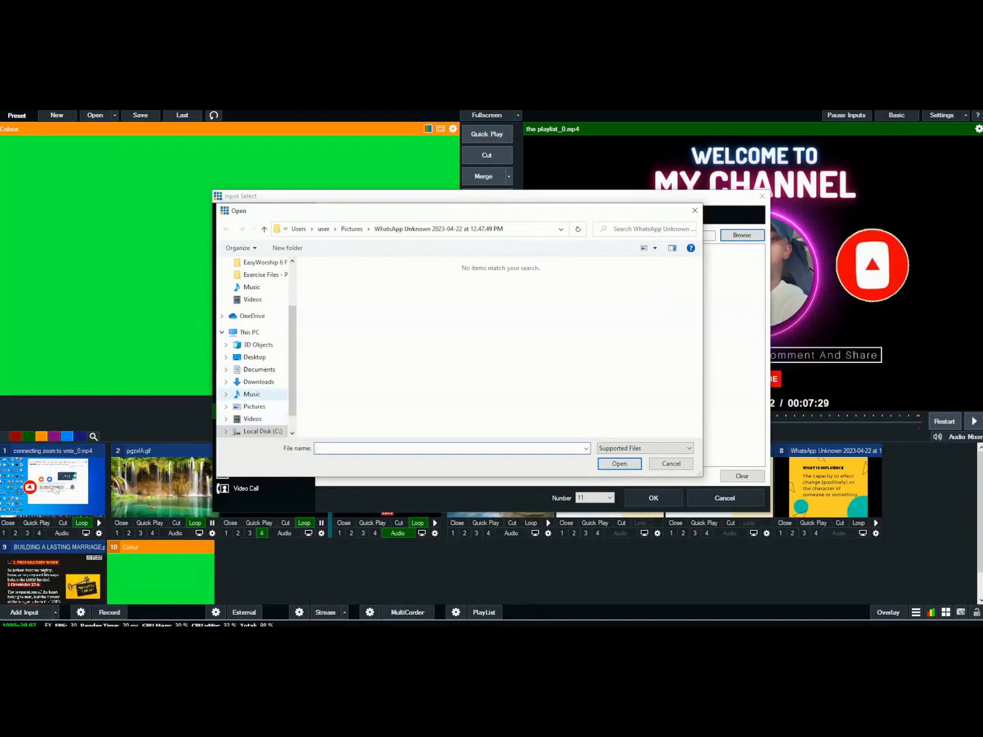
{"action": "left_click", "coordinate": [252, 393]}
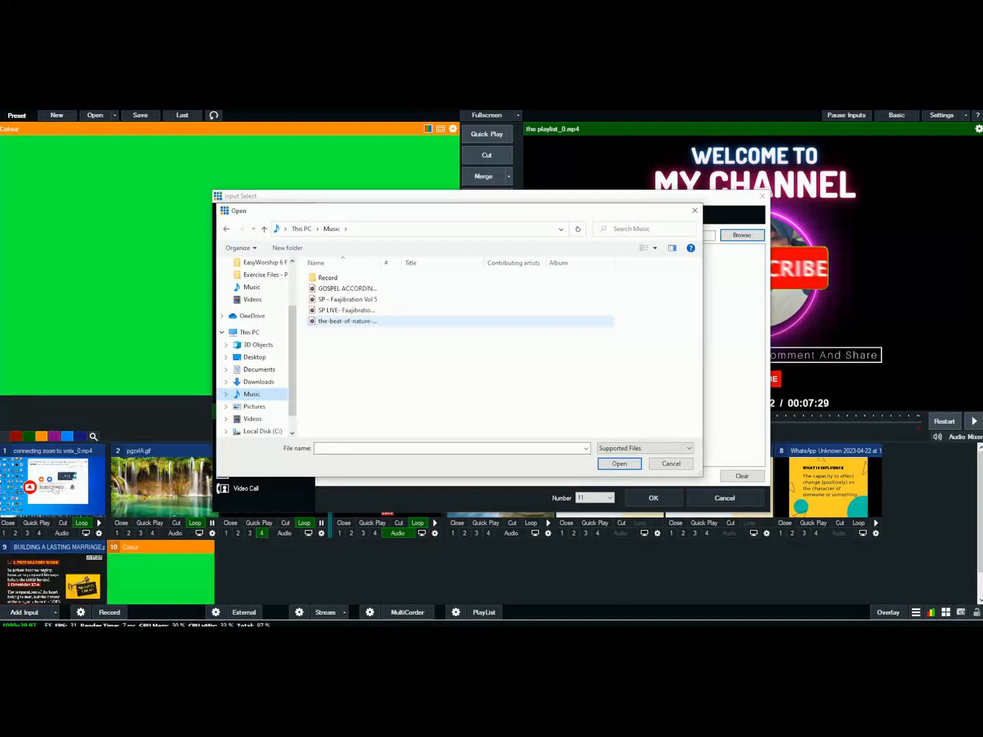
{"action": "left_click", "coordinate": [347, 310]}
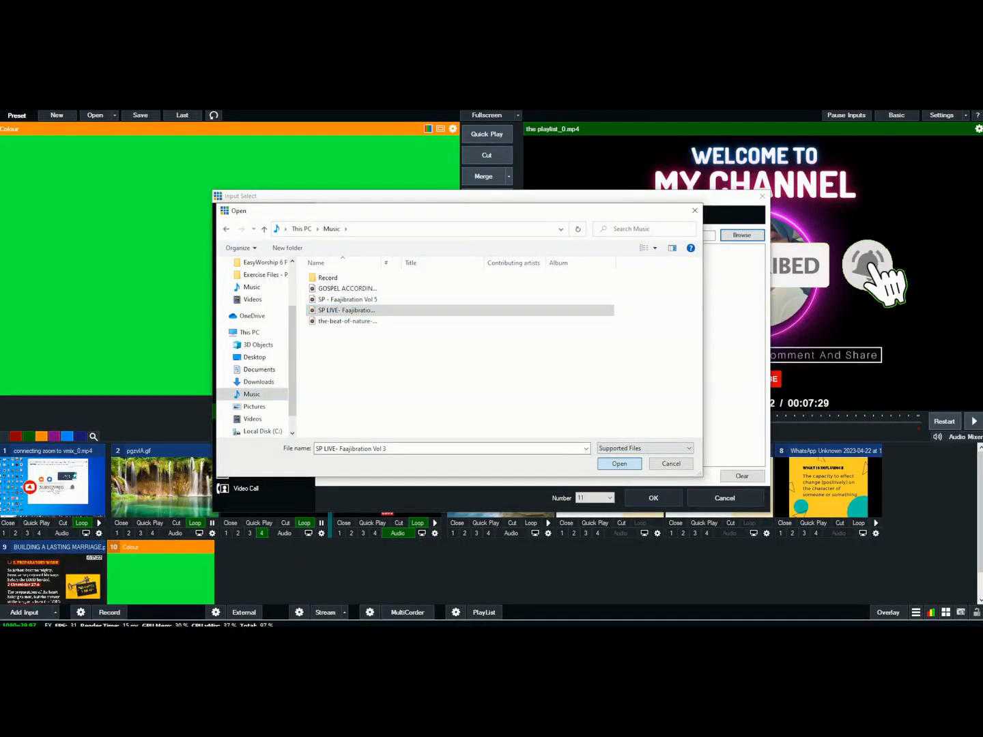
{"action": "left_click", "coordinate": [619, 465]}
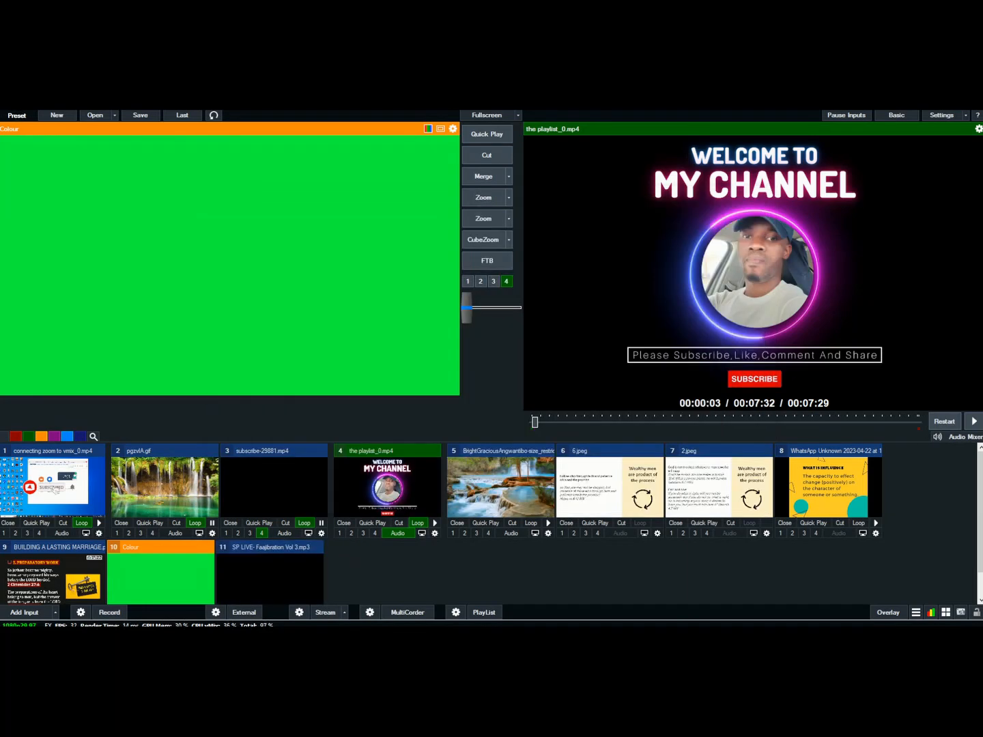
{"action": "scroll", "coordinate": [491, 523], "scroll_direction": "down", "scroll_amount": 2}
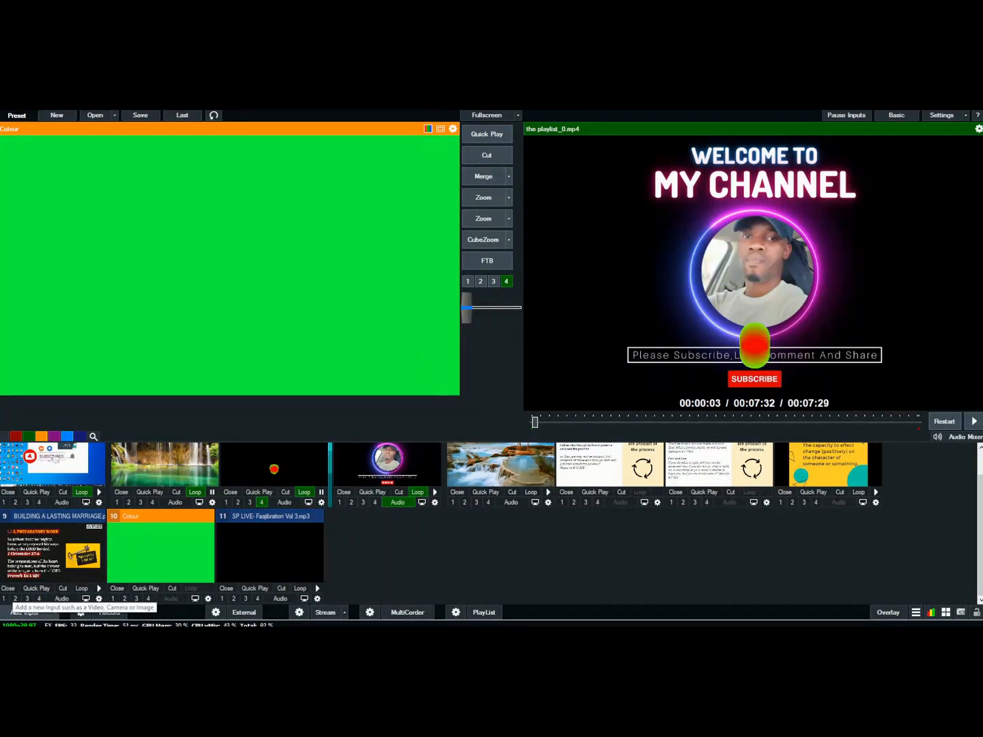
- Examine the audio devices offered for a new Audio Input
{"action": "left_click", "coordinate": [25, 612]}
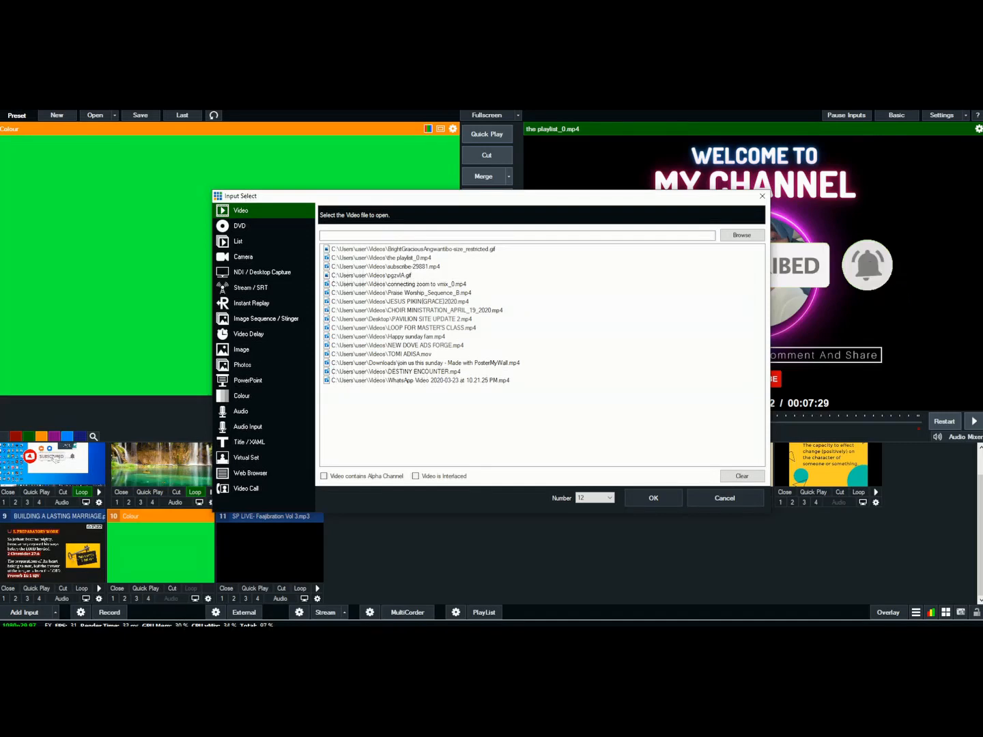
{"action": "left_click", "coordinate": [248, 427]}
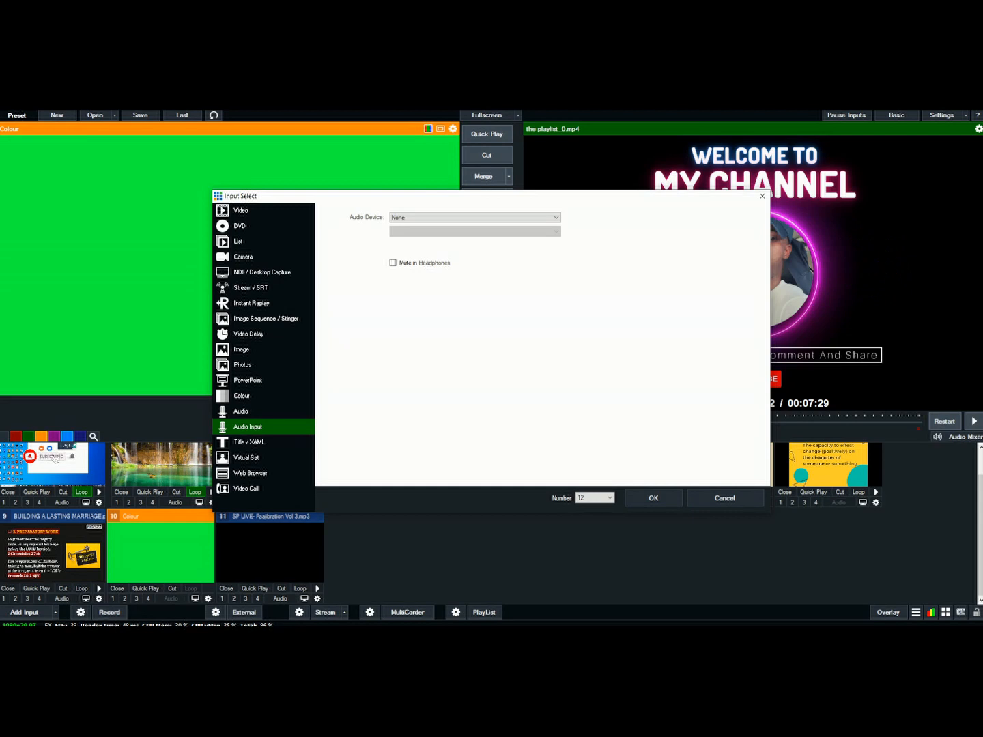
{"action": "left_click", "coordinate": [476, 217]}
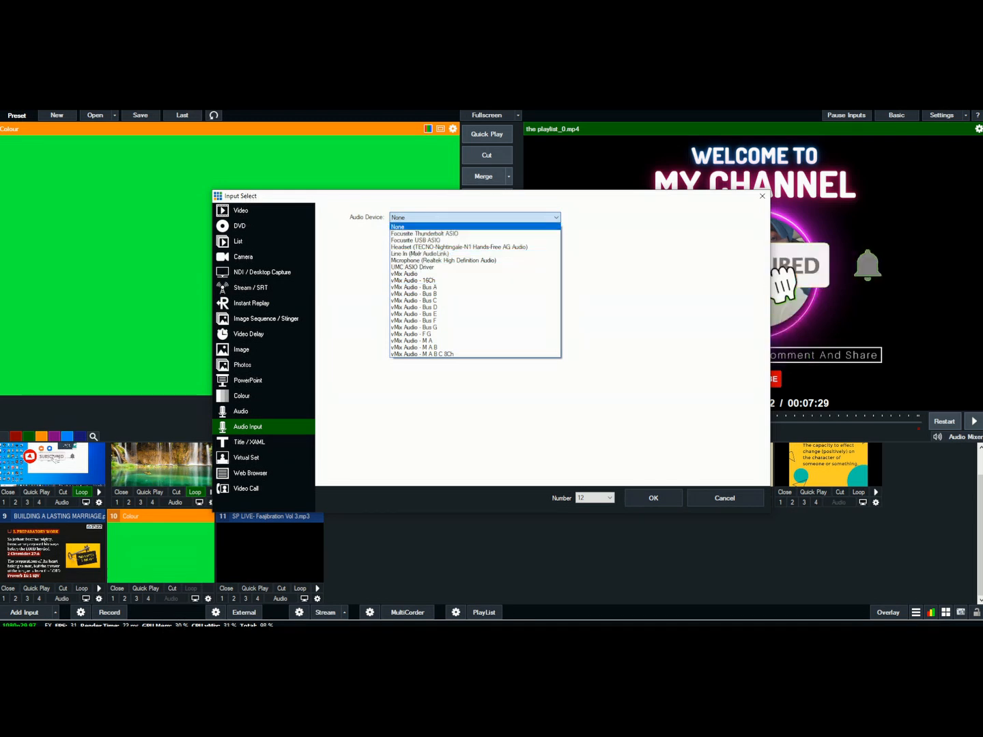
{"action": "left_click", "coordinate": [475, 218]}
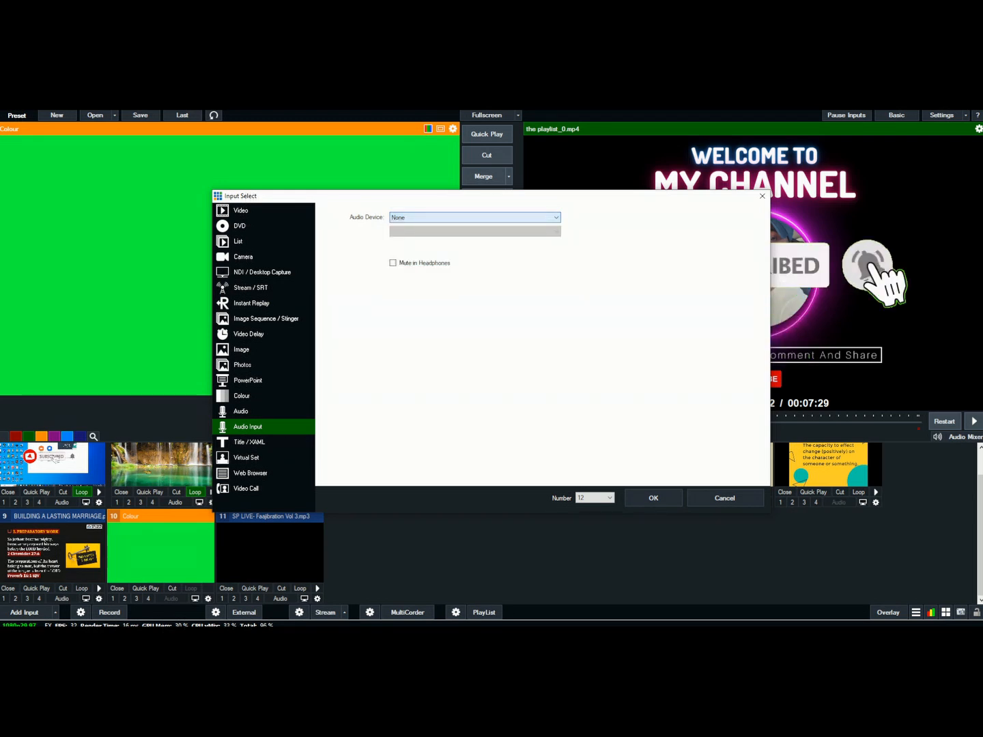
{"action": "left_click", "coordinate": [475, 217]}
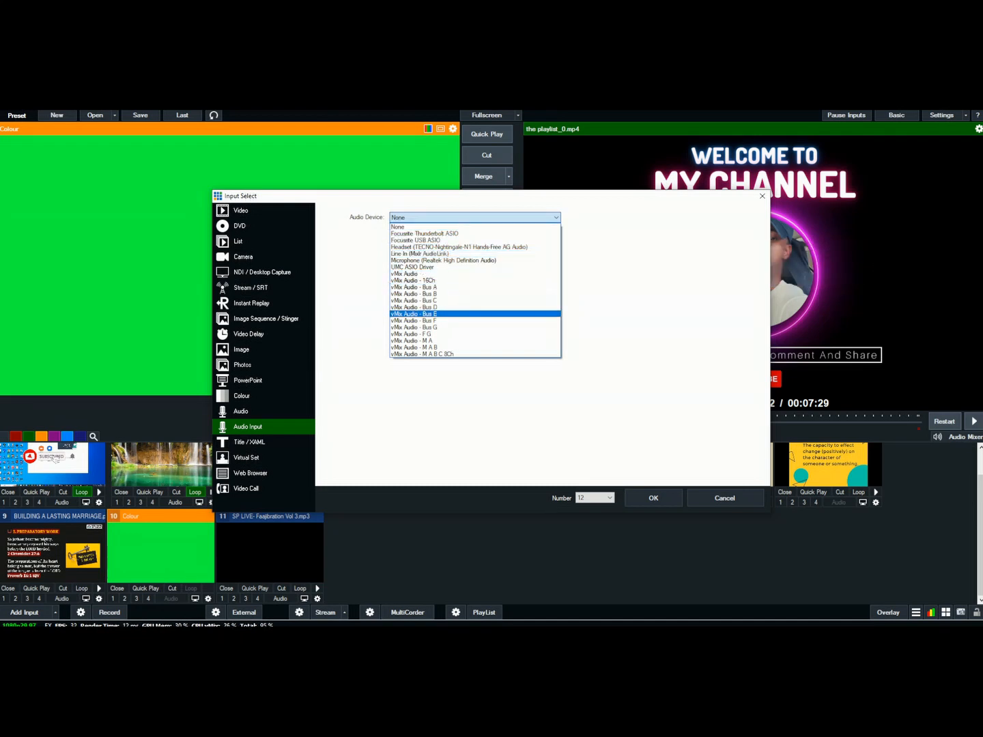
{"action": "key", "text": "Escape"}
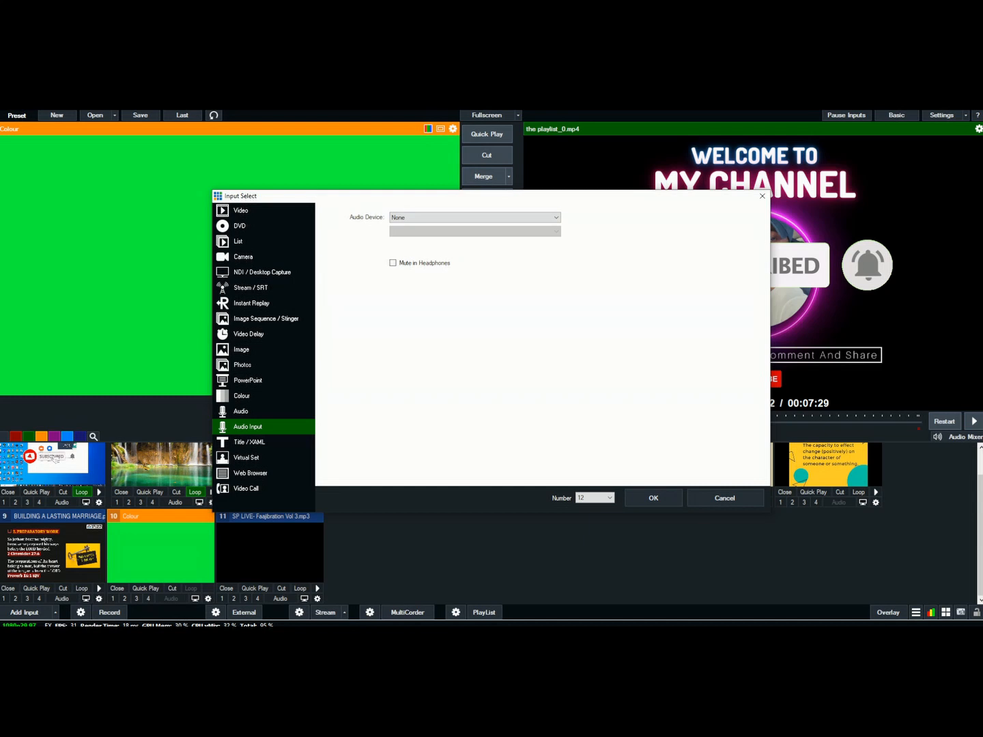
- Try to add the Focusrite USB ASIO device with audio channels 1 + 2 as an Audio Input
{"action": "left_click", "coordinate": [475, 217]}
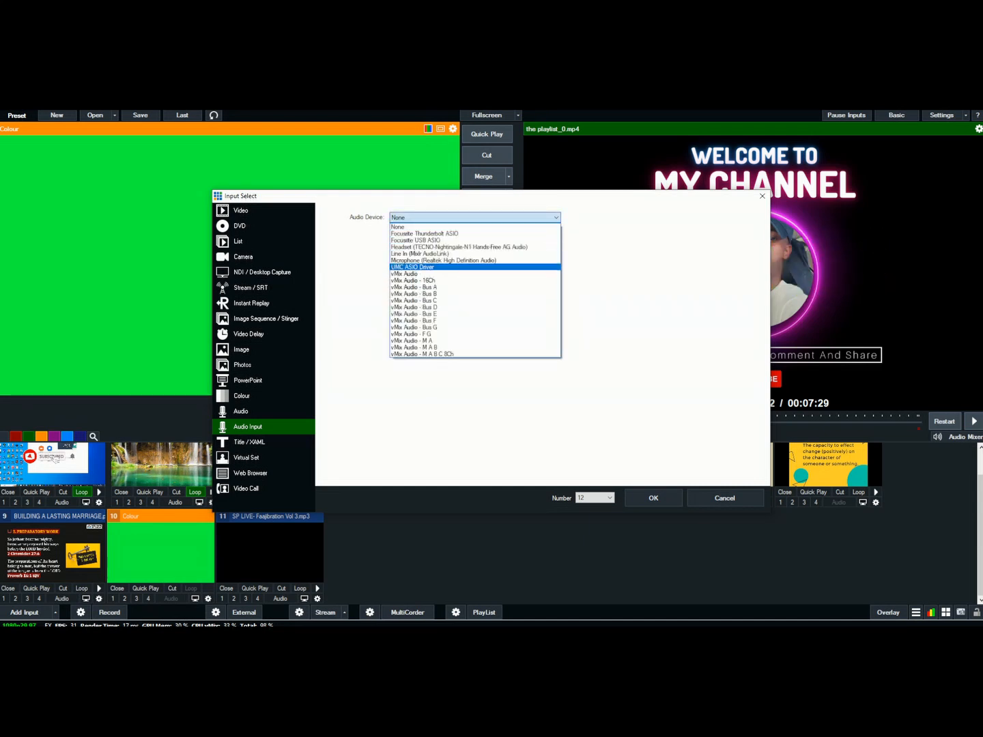
{"action": "left_click", "coordinate": [459, 246]}
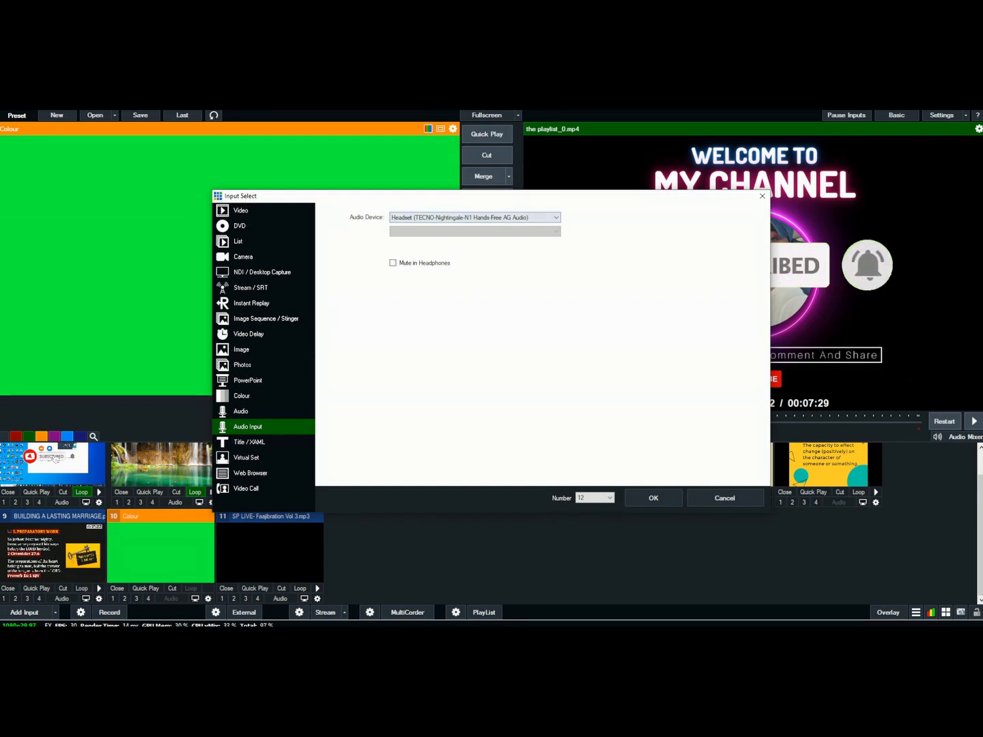
{"action": "left_click", "coordinate": [475, 217]}
{"action": "left_click", "coordinate": [475, 240]}
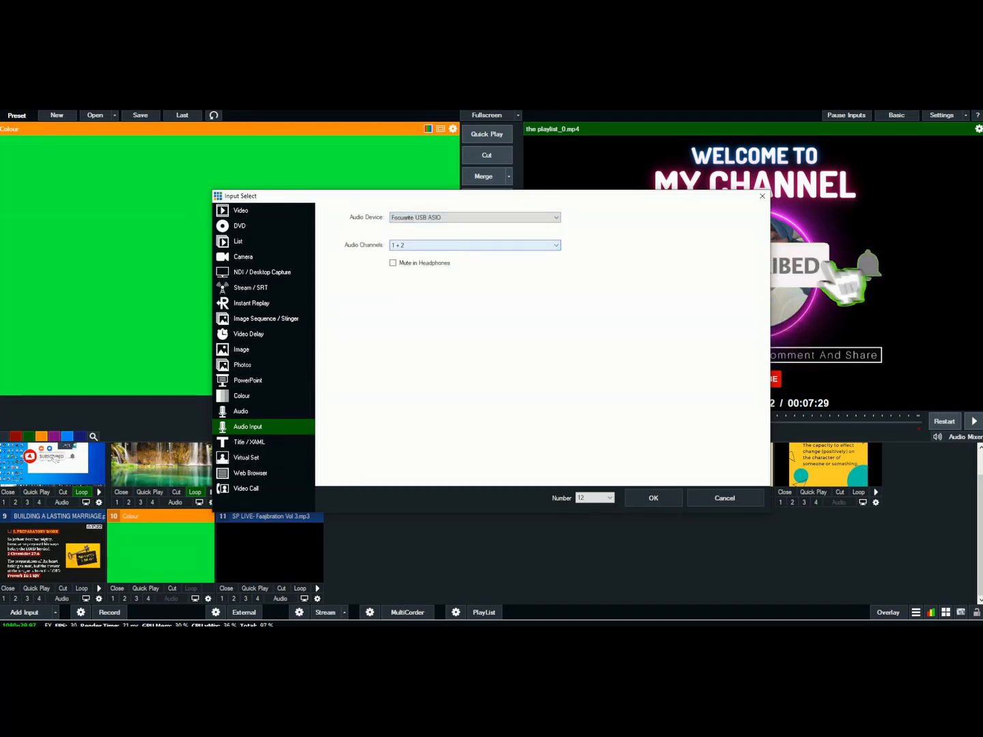
{"action": "left_click", "coordinate": [475, 245]}
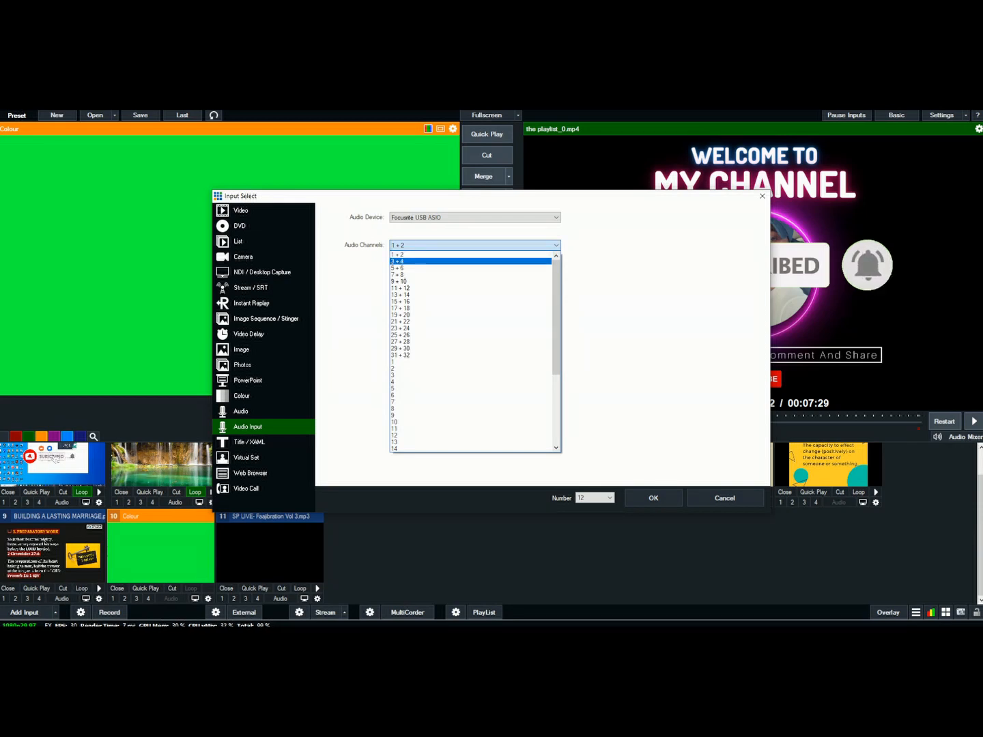
{"action": "left_click", "coordinate": [475, 245]}
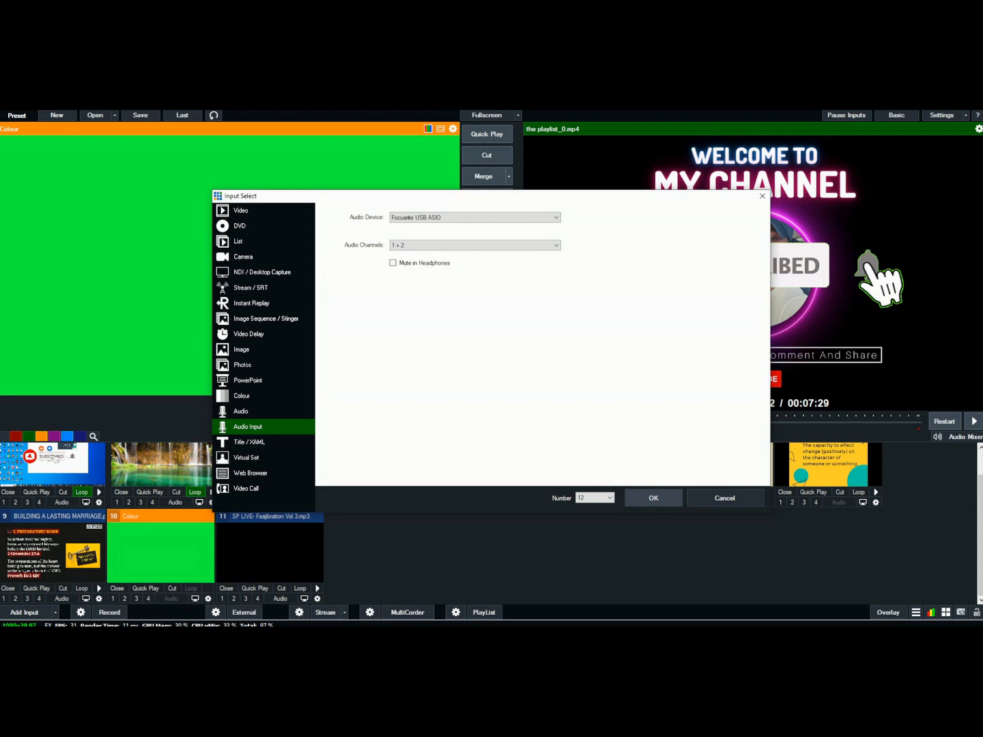
{"action": "left_click", "coordinate": [654, 498]}
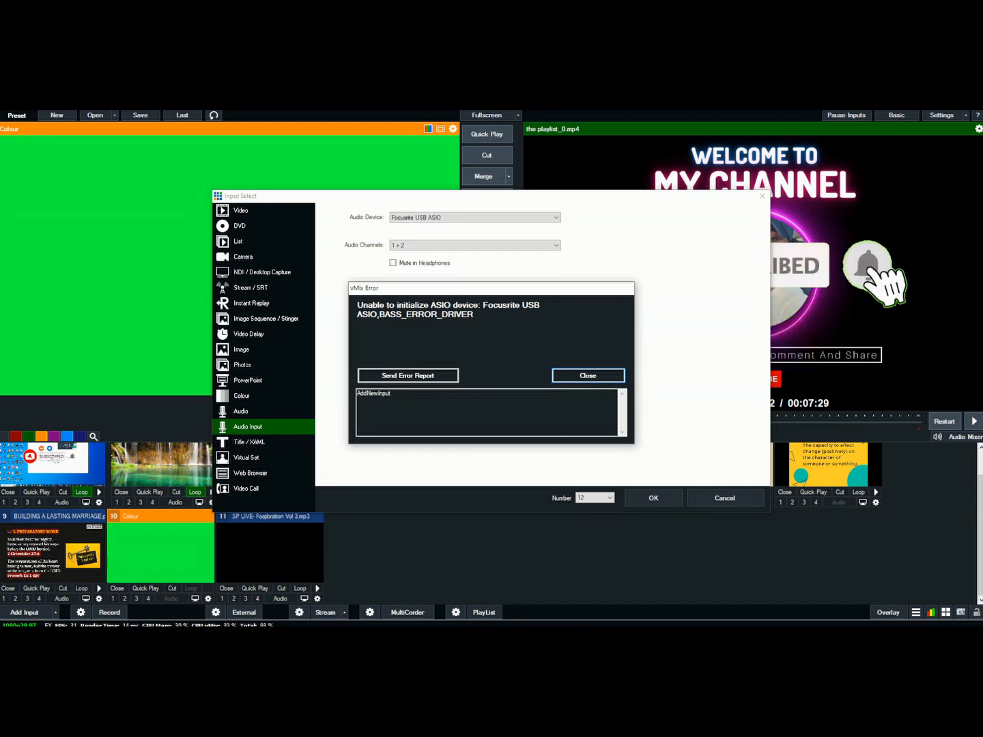
{"action": "key", "text": "Return"}
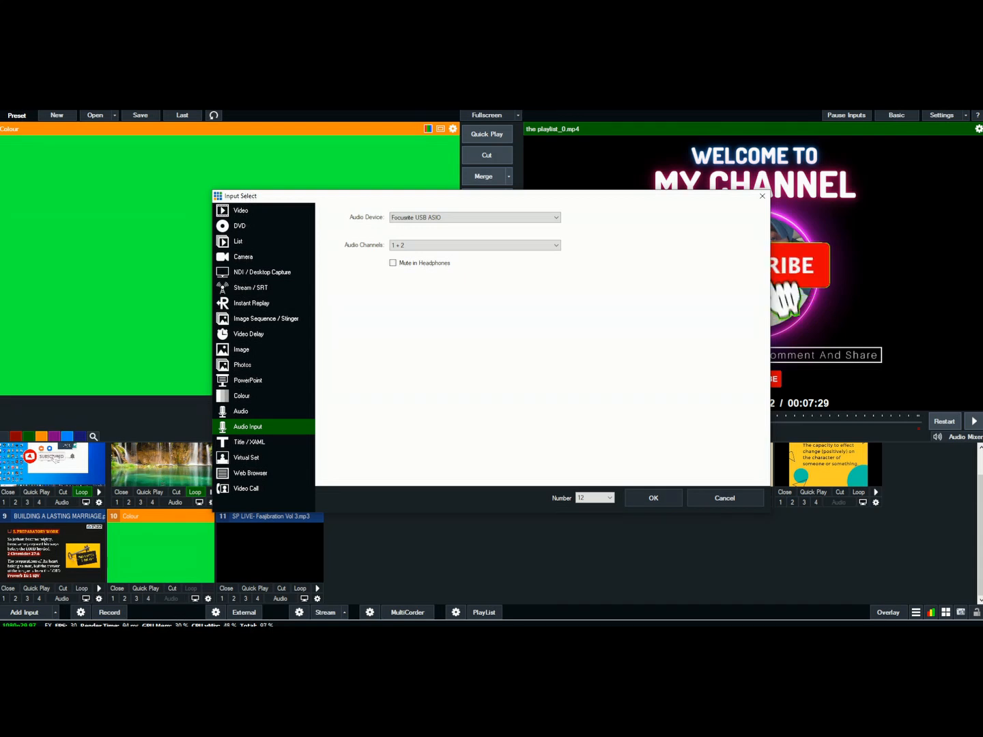
- Add the GT title template Title 0- The Classic Blue as a Title input
{"action": "left_click", "coordinate": [249, 442]}
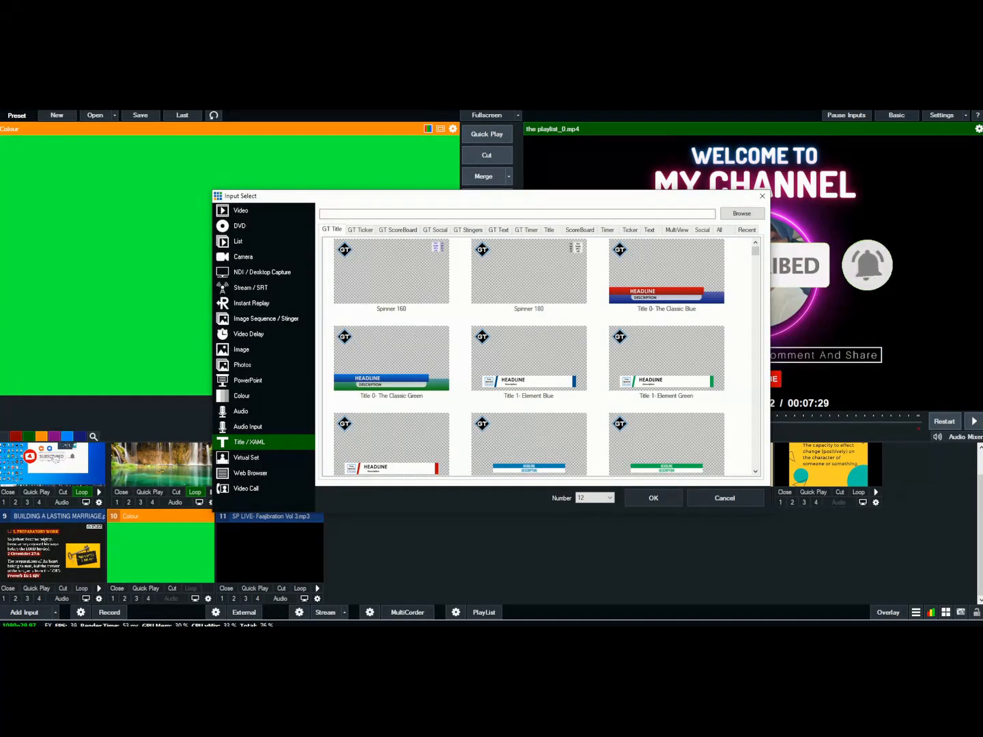
{"action": "left_click", "coordinate": [666, 273]}
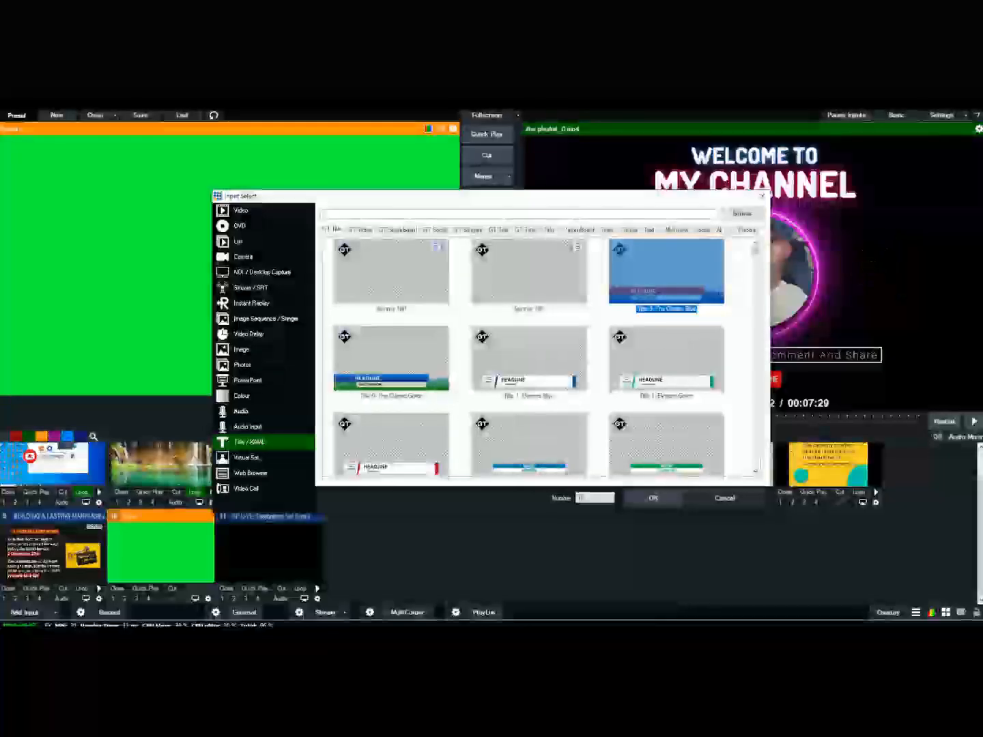
{"action": "left_click", "coordinate": [737, 315]}
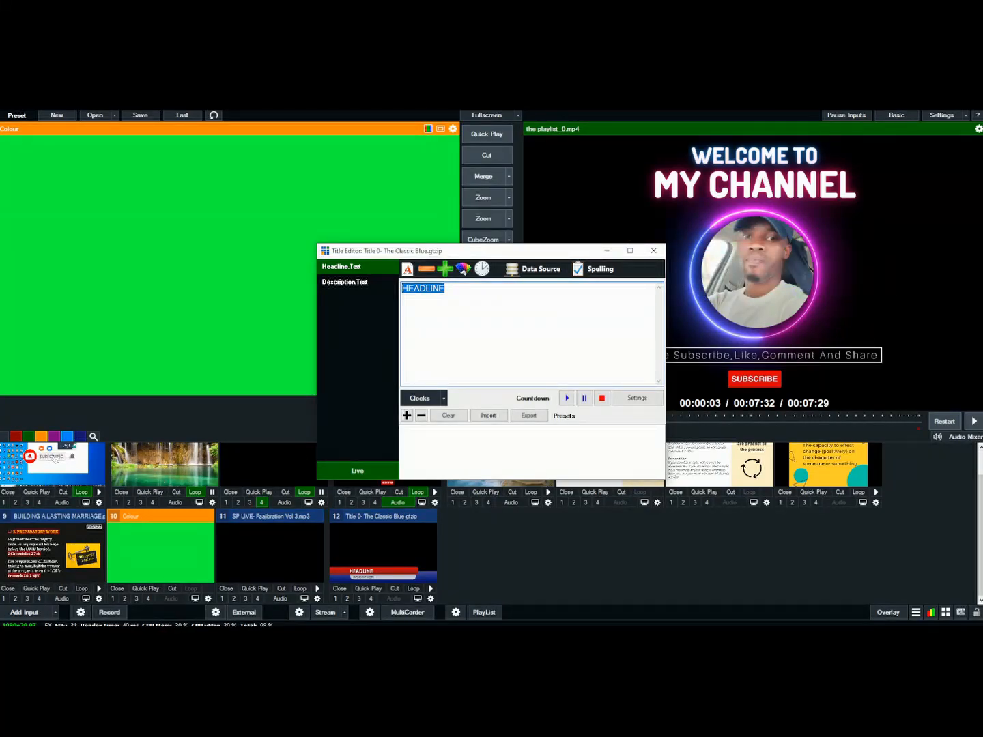
- Replace the Classic Blue title's headline text with GUEST MINISTER
{"action": "key", "text": "BackSpace"}
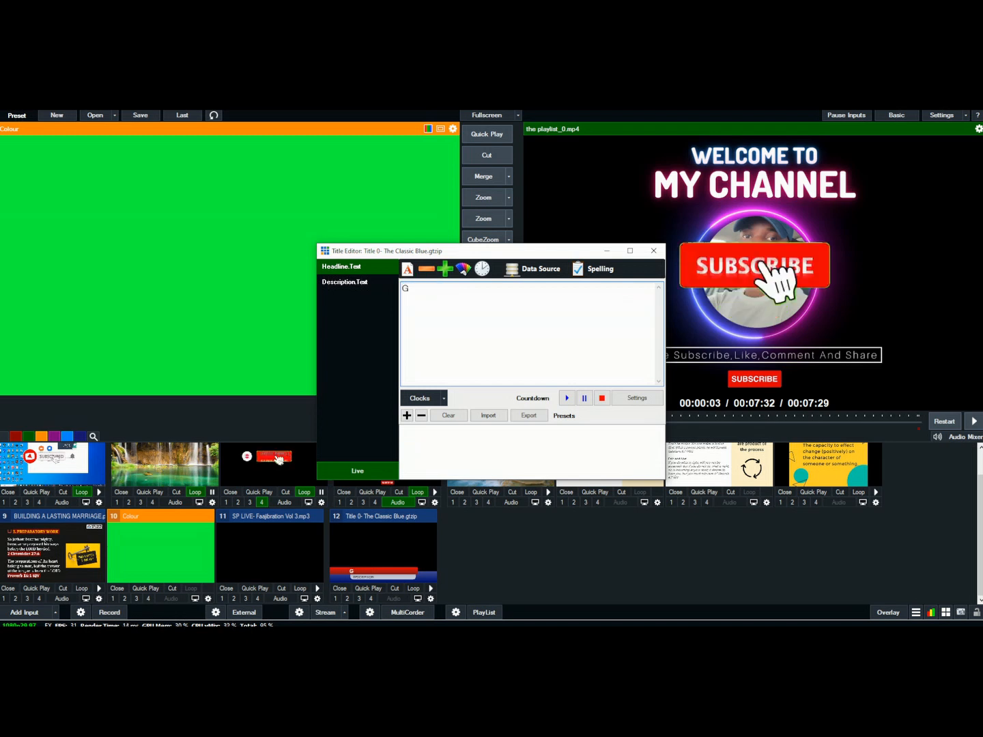
{"action": "type", "text": "GUEST "}
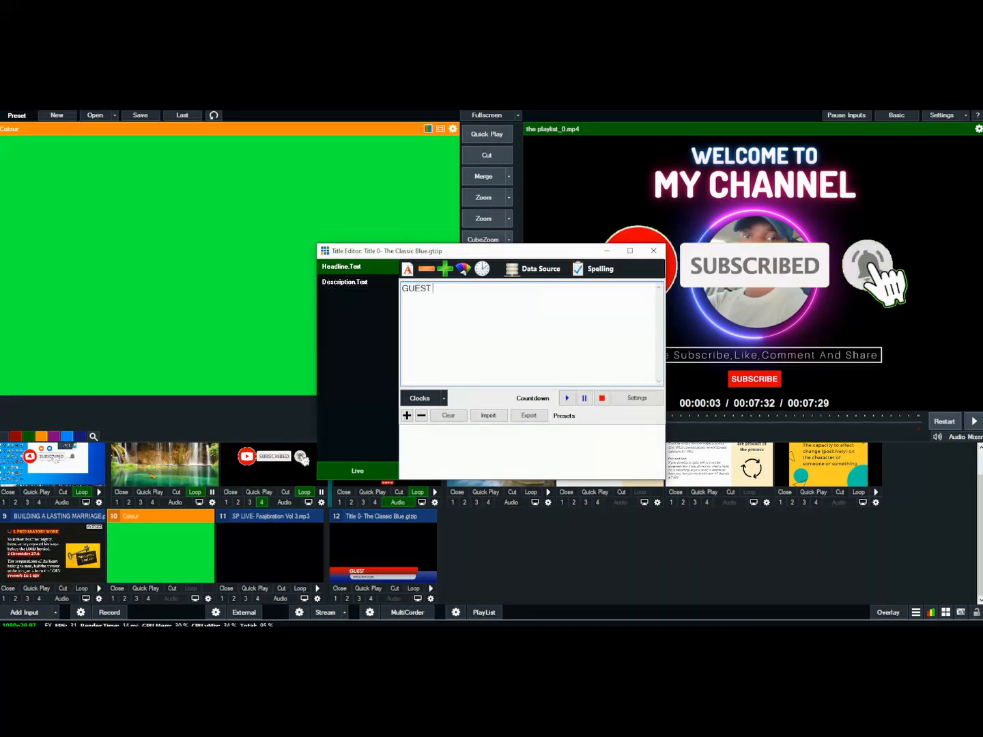
{"action": "type", "text": "MINSTER"}
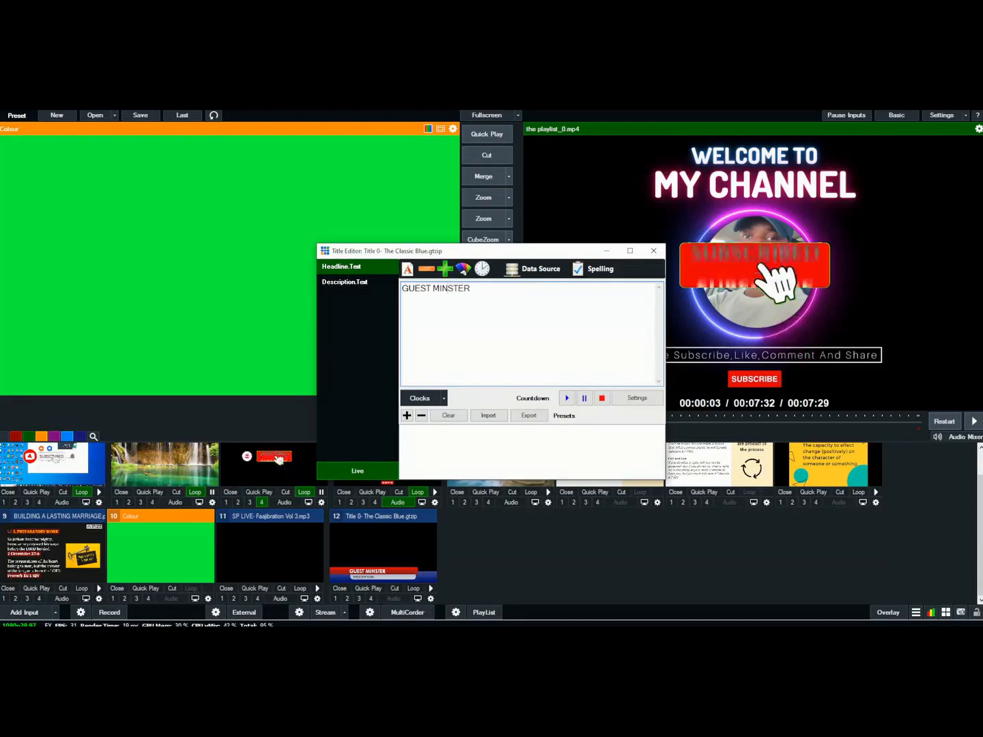
{"action": "type", "text": "I"}
{"action": "key", "text": "Right"}
{"action": "key", "text": "Right"}
{"action": "key", "text": "Right"}
{"action": "key", "text": "Right"}
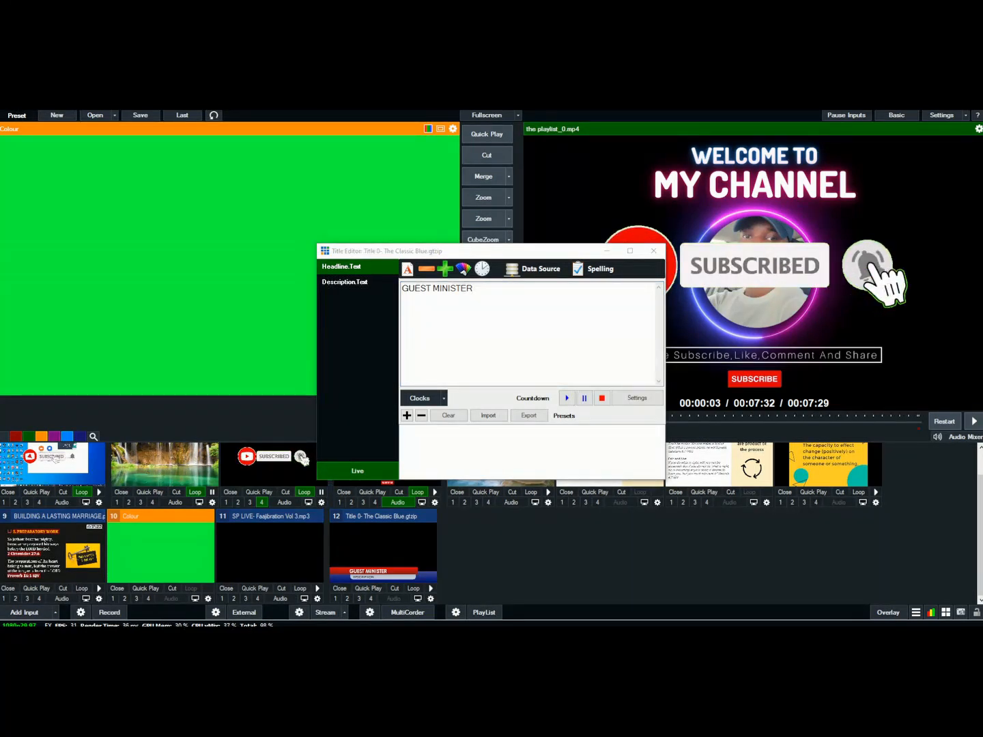
- Replace the Classic Blue title's description text with TECK MEDIAH and close the title editor
{"action": "left_click", "coordinate": [345, 281]}
{"action": "key", "text": "ctrl+a"}
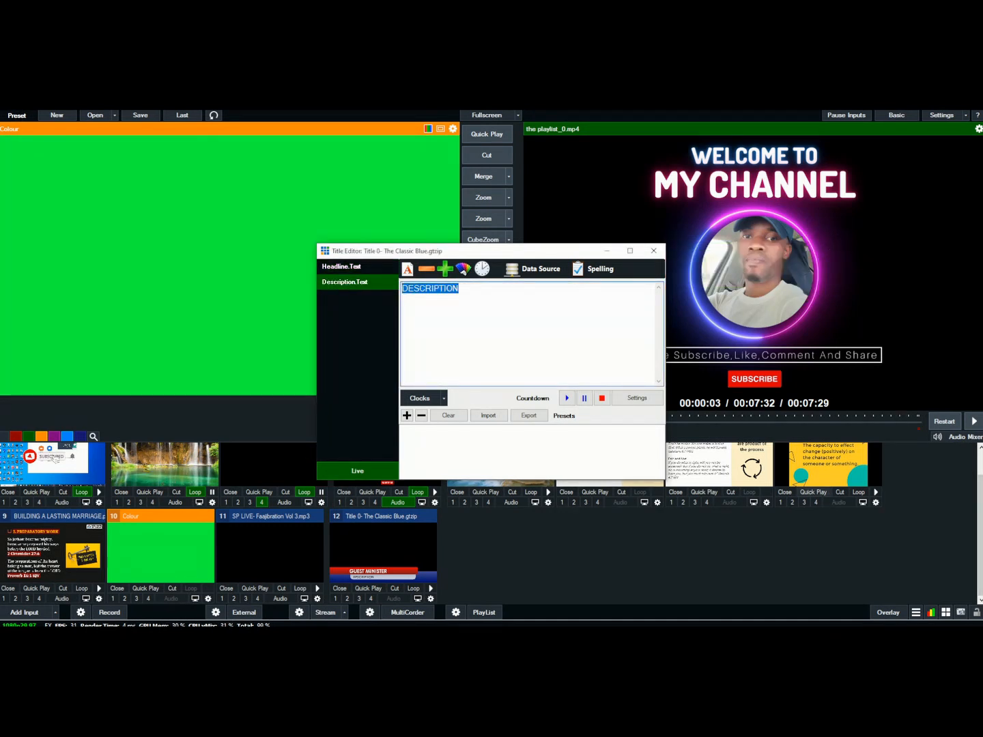
{"action": "key", "text": "BackSpace"}
{"action": "type", "text": "teck medi"}
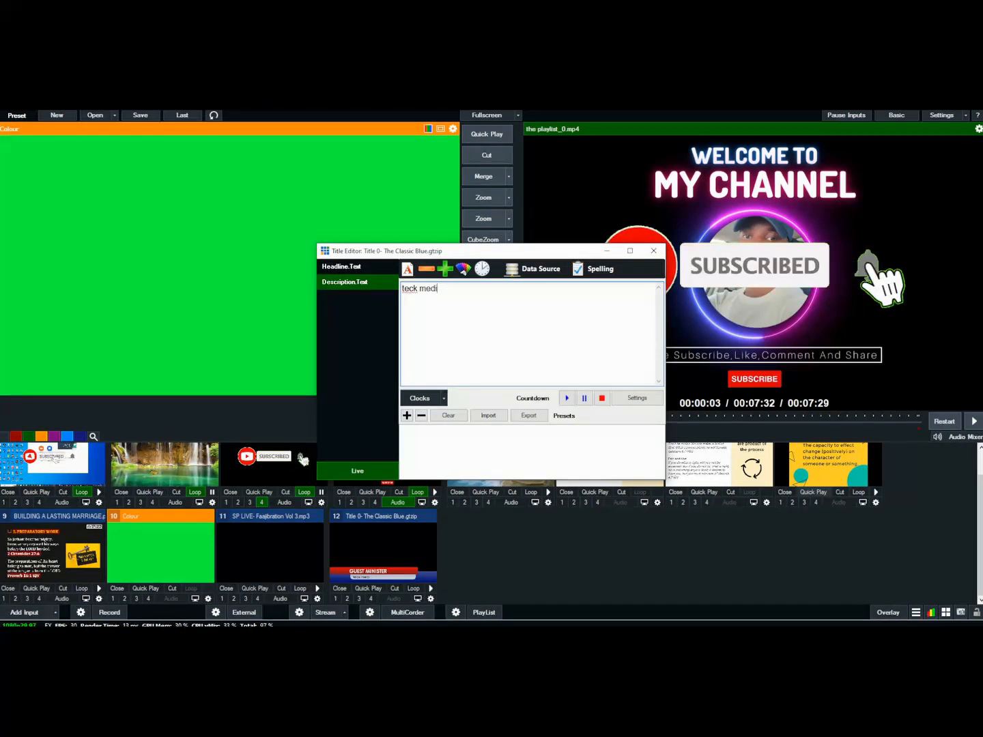
{"action": "type", "text": "ah"}
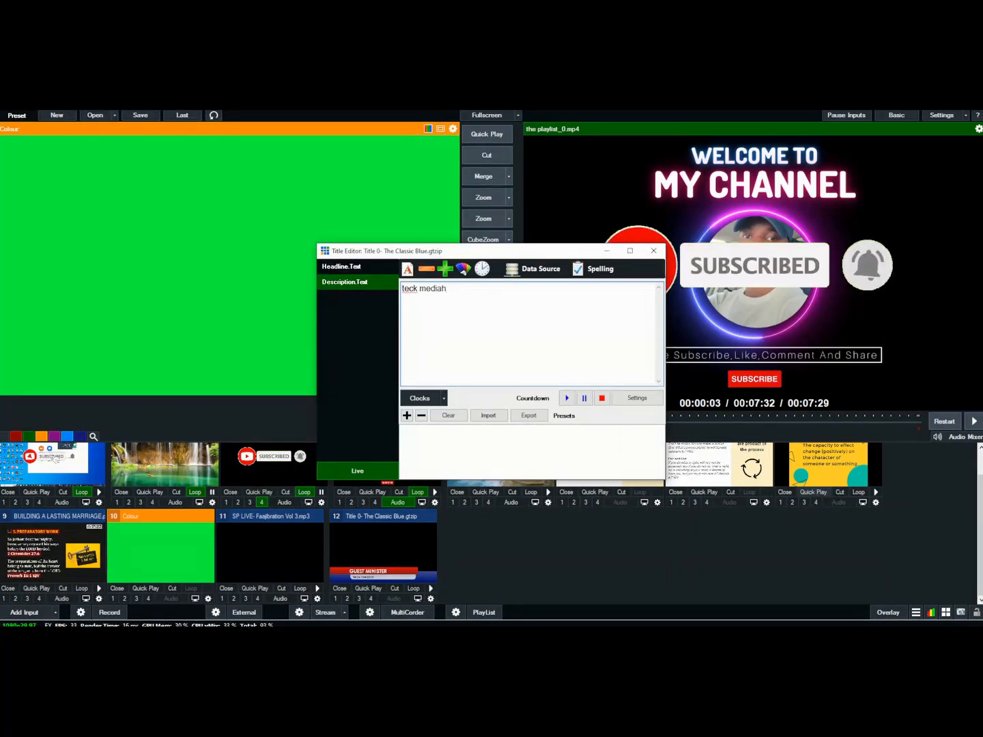
{"action": "key", "text": "BackSpace"}
{"action": "key", "text": "BackSpace"}
{"action": "key", "text": "BackSpace"}
{"action": "key", "text": "BackSpace"}
{"action": "key", "text": "BackSpace"}
{"action": "key", "text": "BackSpace"}
{"action": "key", "text": "BackSpace"}
{"action": "key", "text": "BackSpace"}
{"action": "key", "text": "BackSpace"}
{"action": "key", "text": "BackSpace"}
{"action": "key", "text": "BackSpace"}
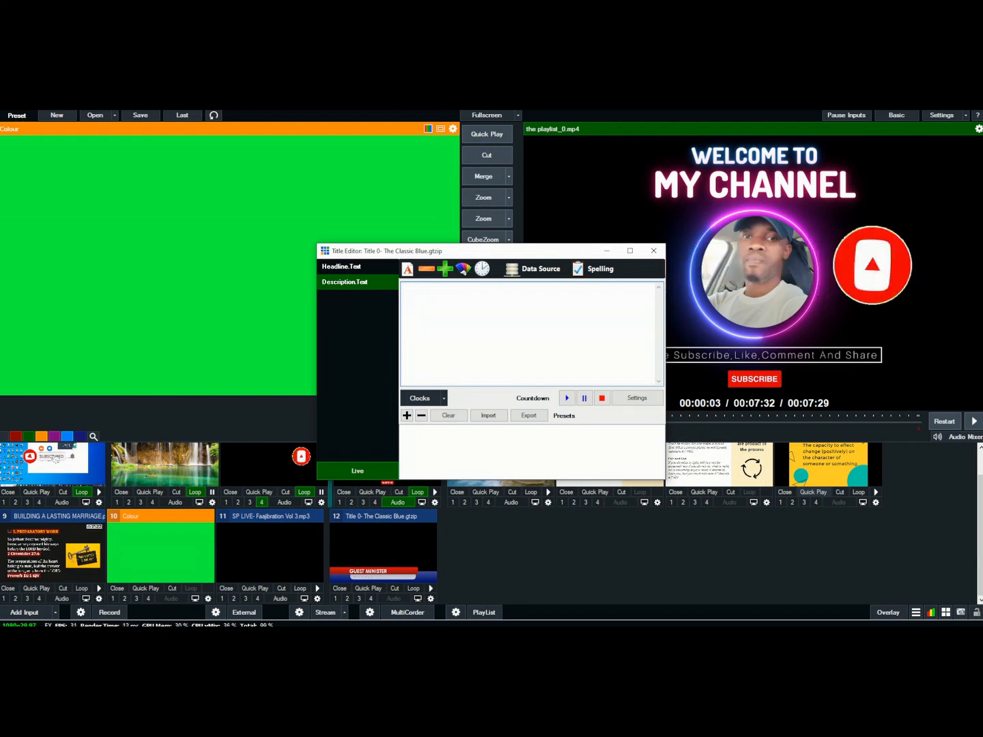
{"action": "type", "text": "TEC"}
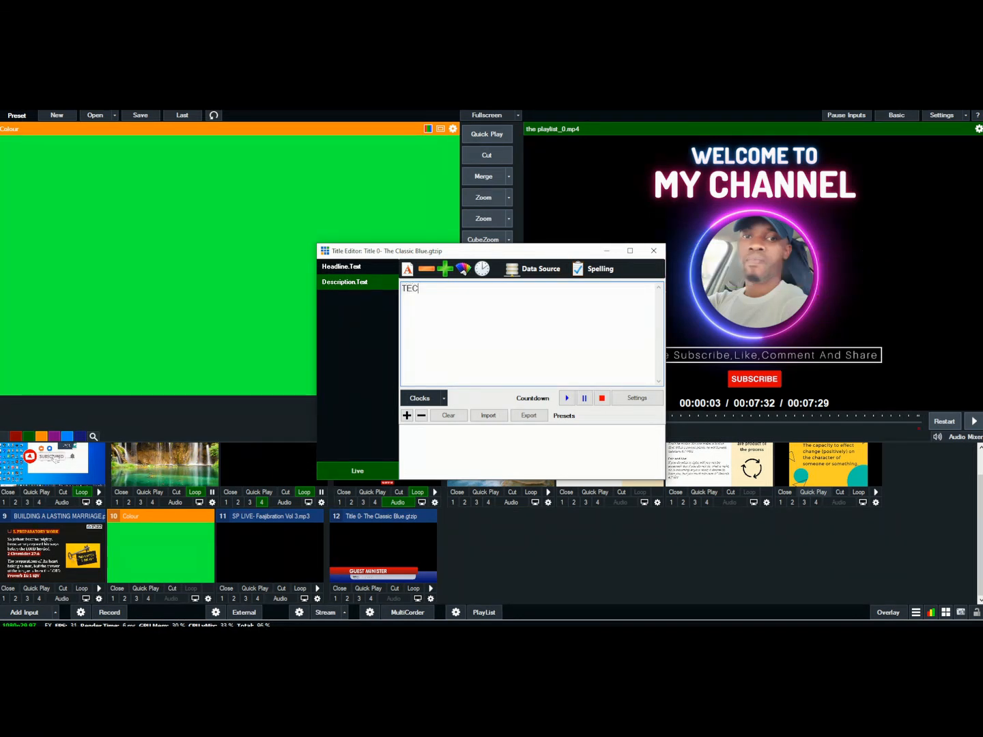
{"action": "type", "text": "K MEDIAH"}
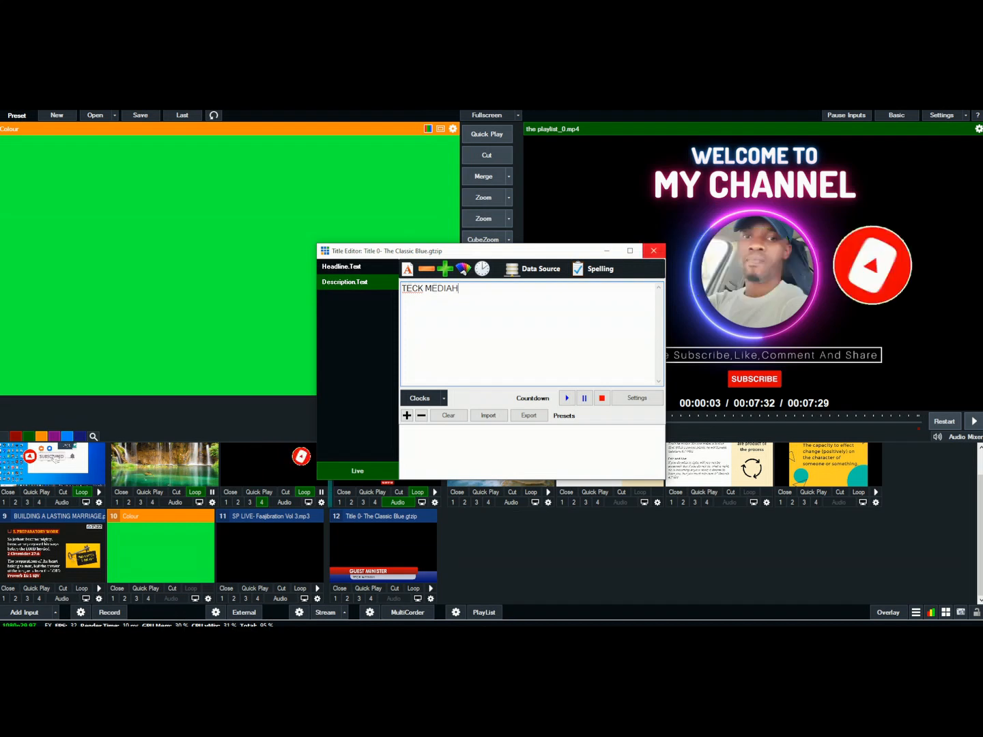
{"action": "left_click", "coordinate": [653, 250]}
- Preview the Classic Blue title, transition it to the live output with Quick Play, and switch back to the playlist video
{"action": "left_click", "coordinate": [382, 550]}
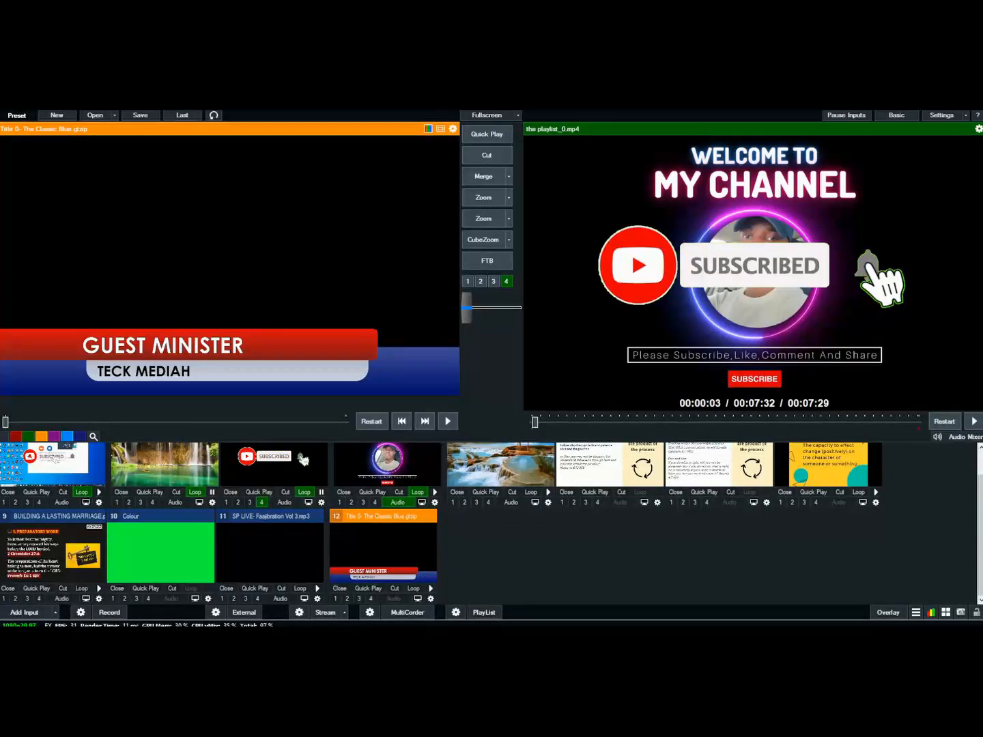
{"action": "left_click", "coordinate": [487, 134]}
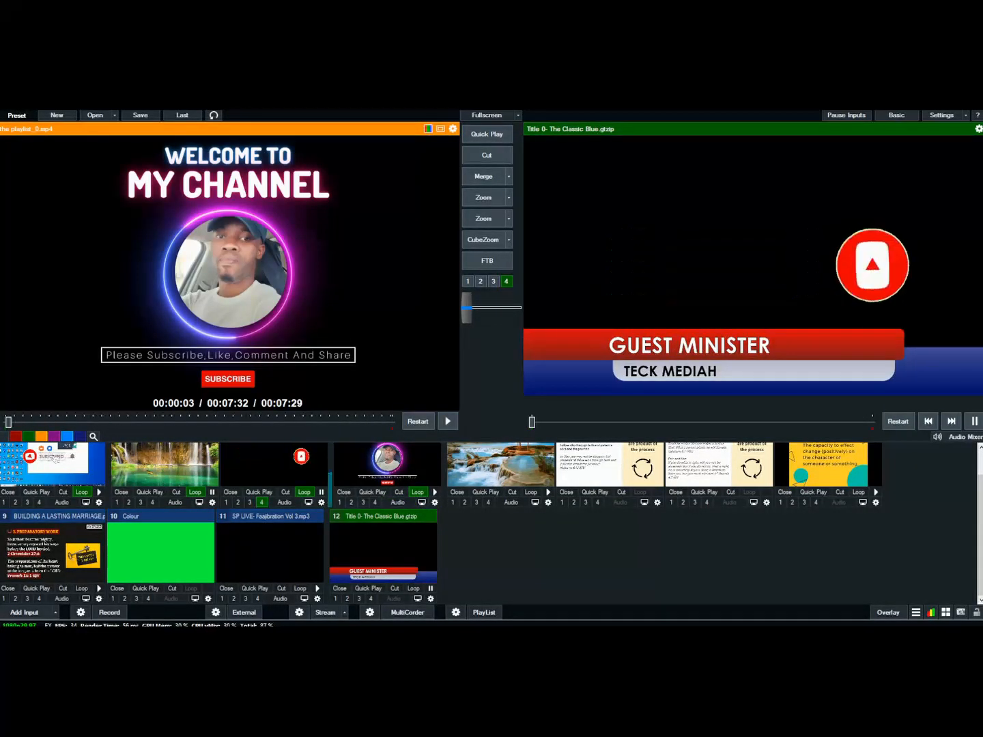
{"action": "left_click", "coordinate": [486, 135]}
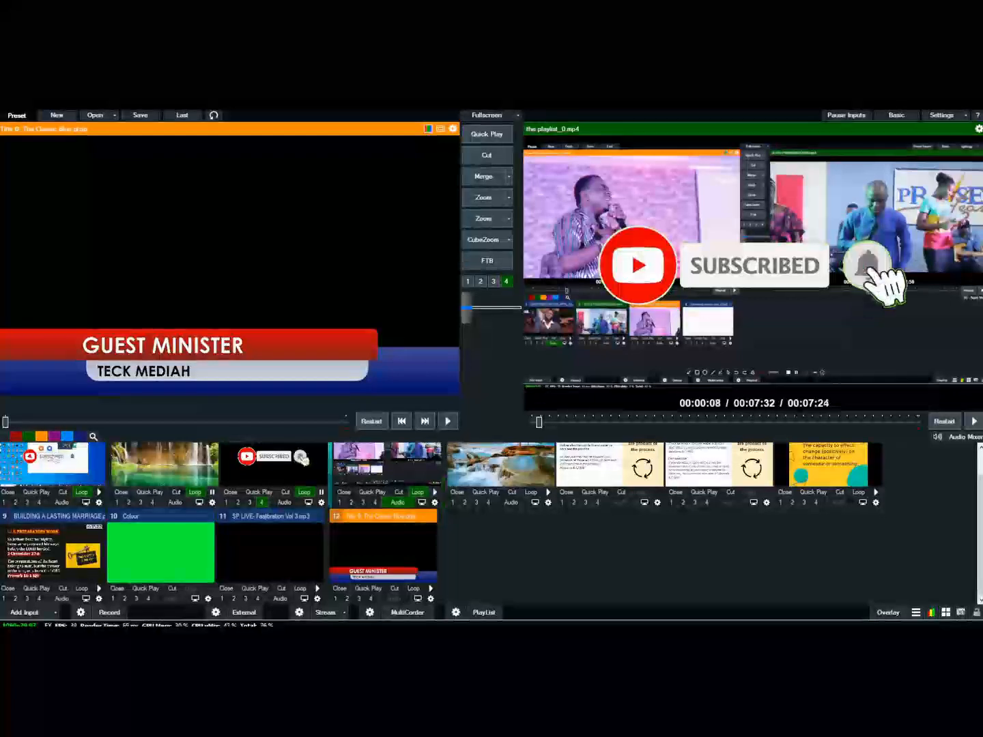
- Add the virtual set 1 virtualstudiosets.com_9B_LEFT as a new input and show it in the preview
{"action": "scroll", "coordinate": [491, 519], "scroll_direction": "up", "scroll_amount": 1}
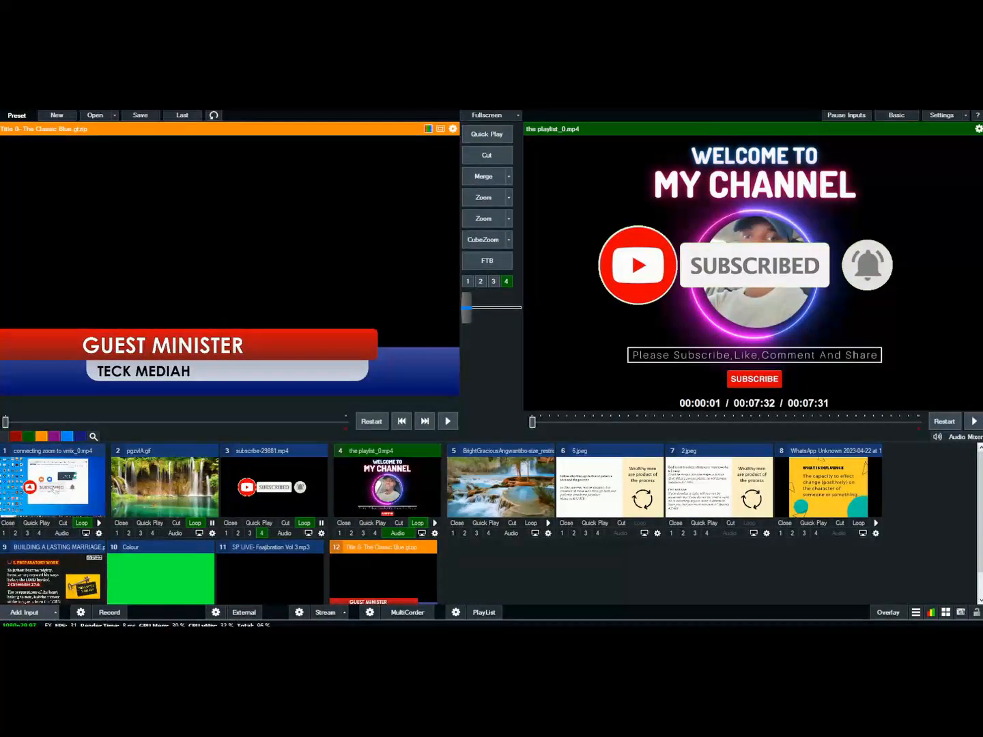
{"action": "left_click", "coordinate": [24, 612]}
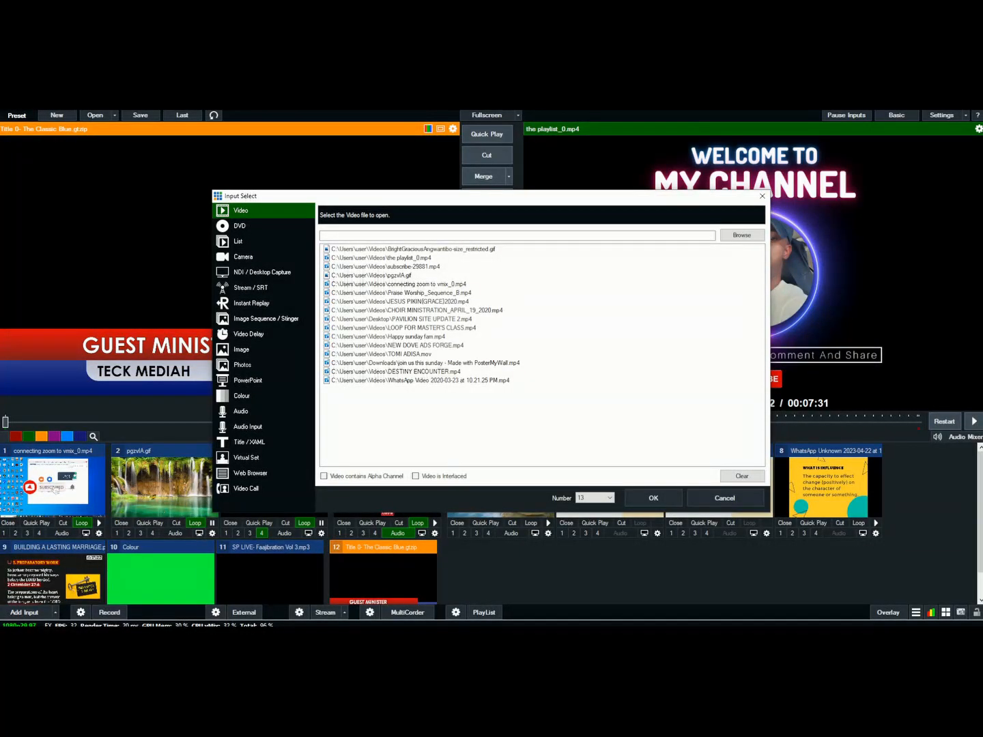
{"action": "left_click", "coordinate": [246, 458]}
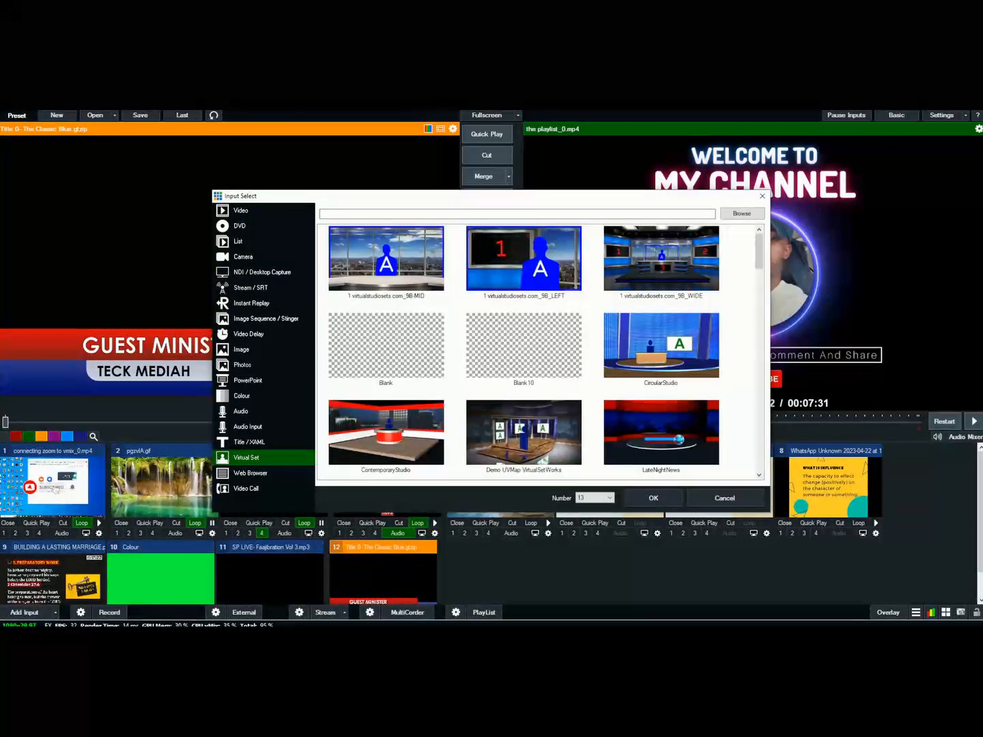
{"action": "left_click_drag", "start_coordinate": [437, 195], "coordinate": [345, 183]}
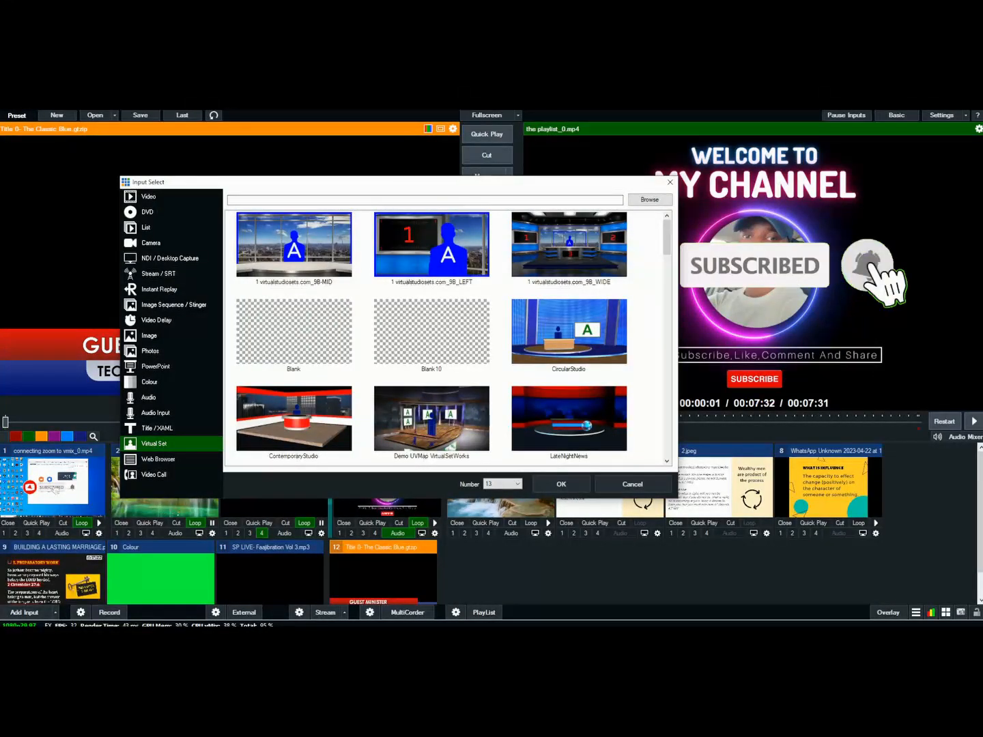
{"action": "left_click", "coordinate": [431, 245]}
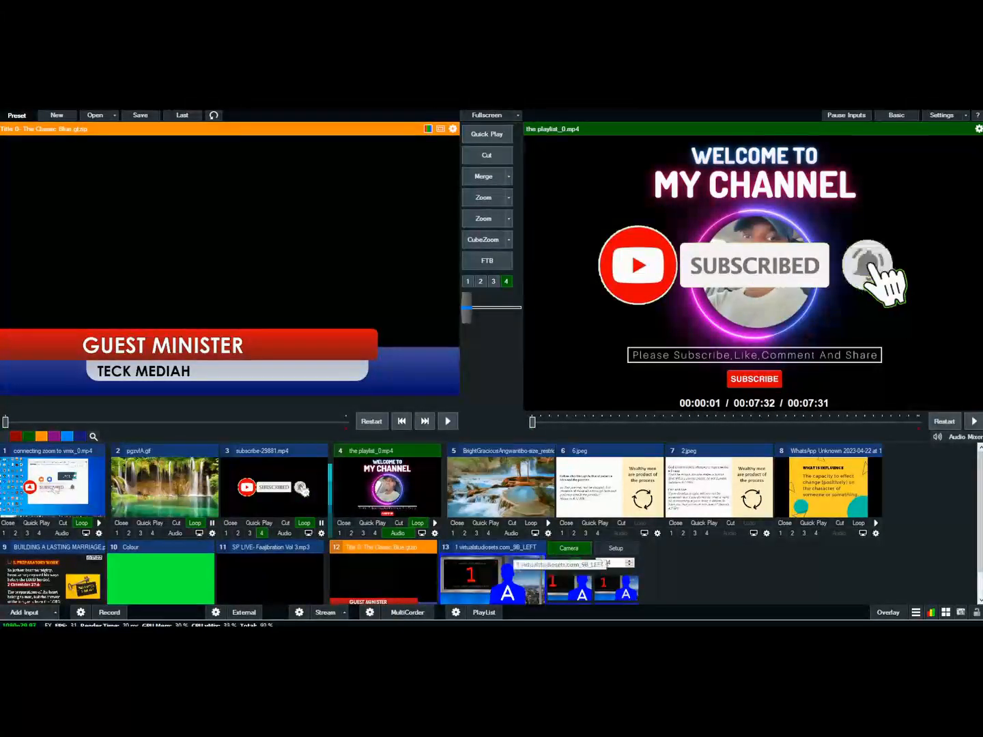
{"action": "left_click", "coordinate": [508, 554]}
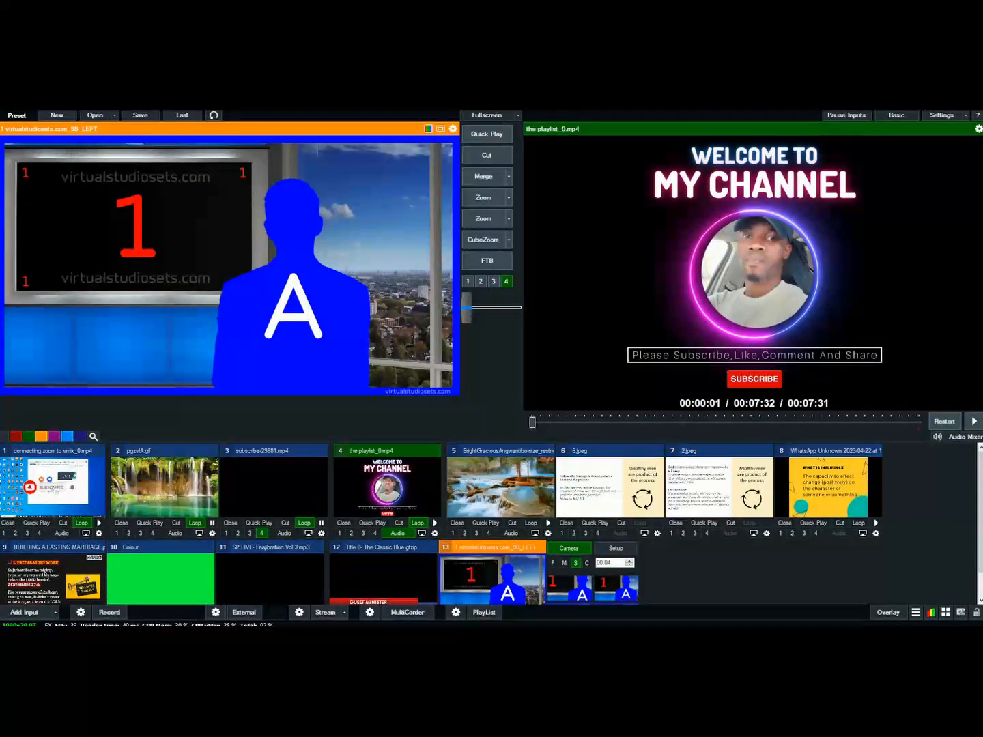
- Add NEW DOVE ADS FORGE.mp4 from the Videos folder as a Video input
{"action": "left_click", "coordinate": [24, 612]}
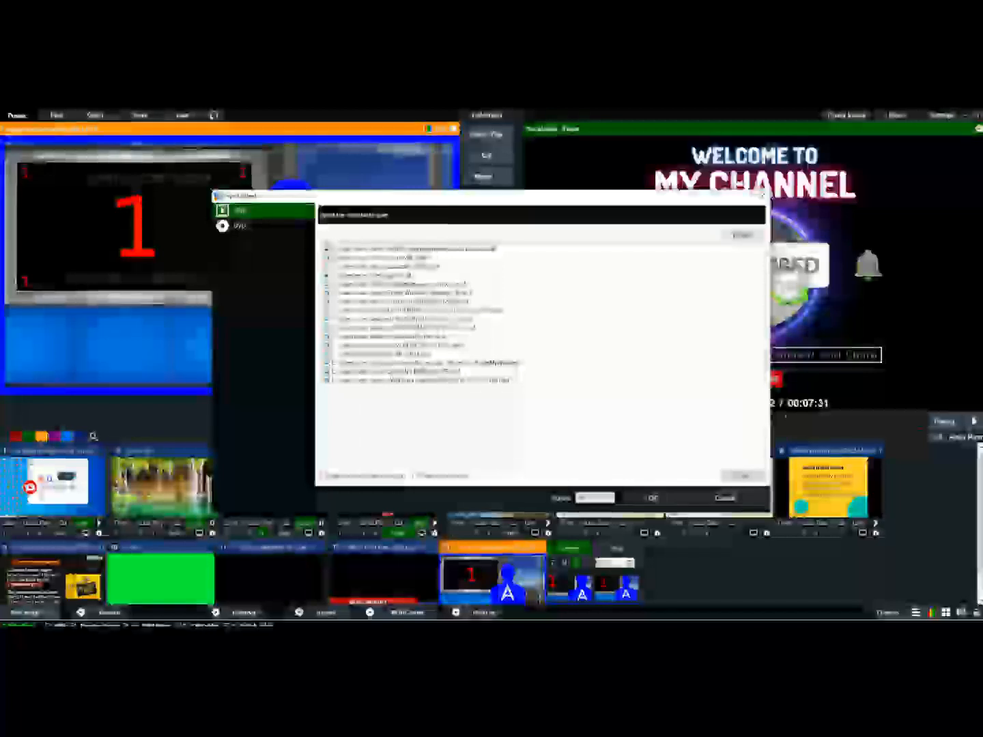
{"action": "left_click", "coordinate": [742, 235]}
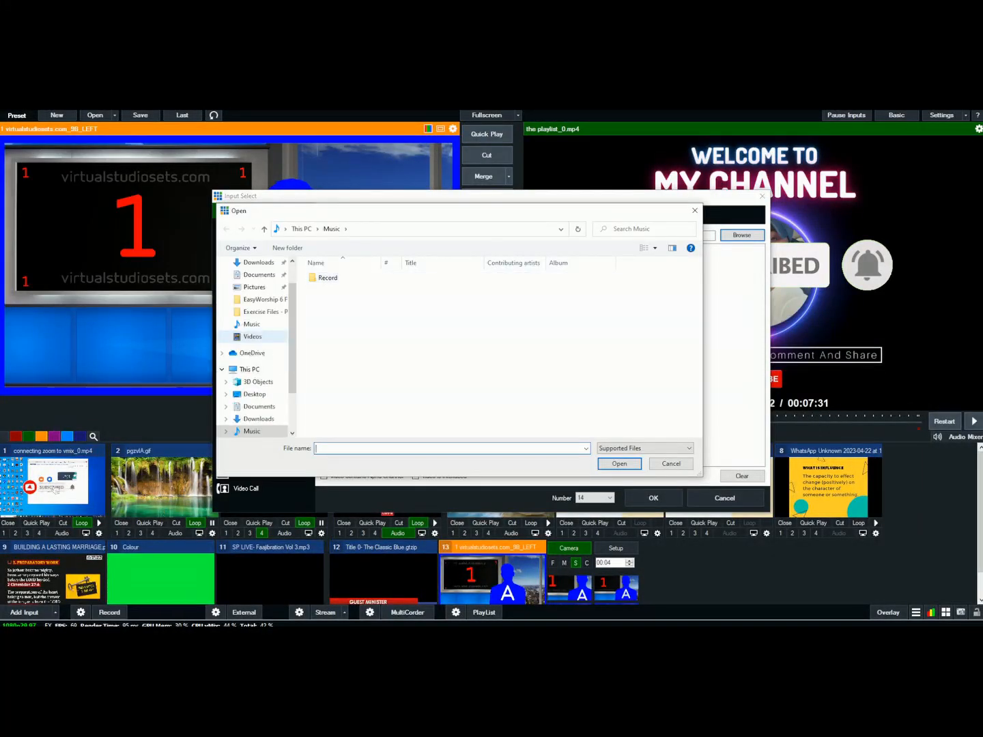
{"action": "left_click", "coordinate": [252, 337]}
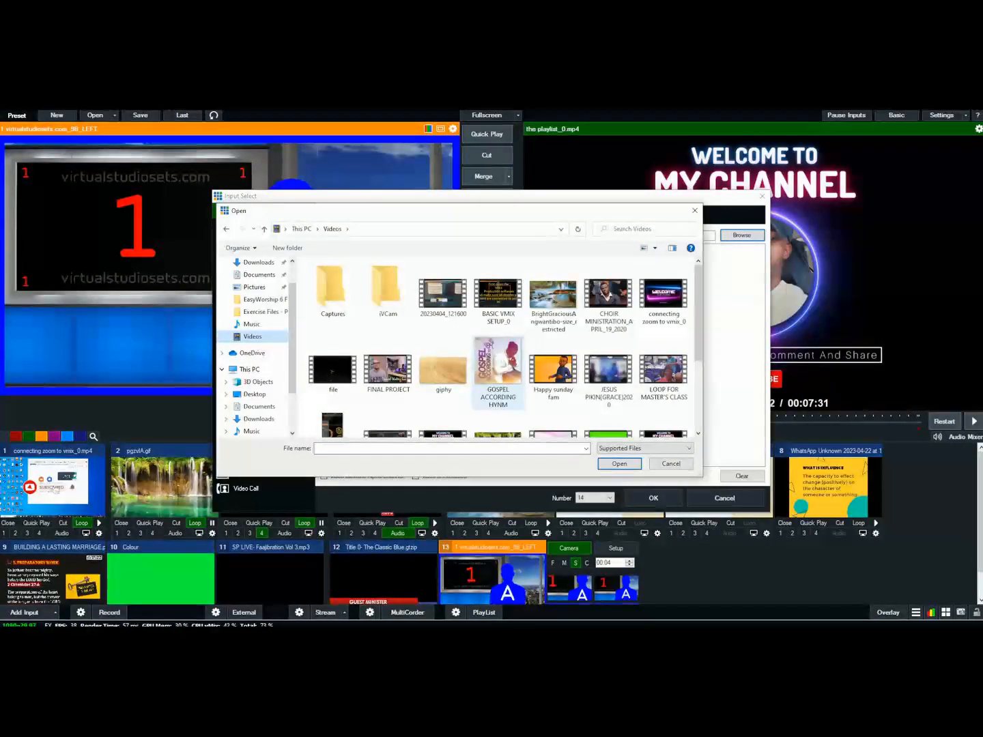
{"action": "scroll", "coordinate": [498, 382], "scroll_direction": "down", "scroll_amount": 1}
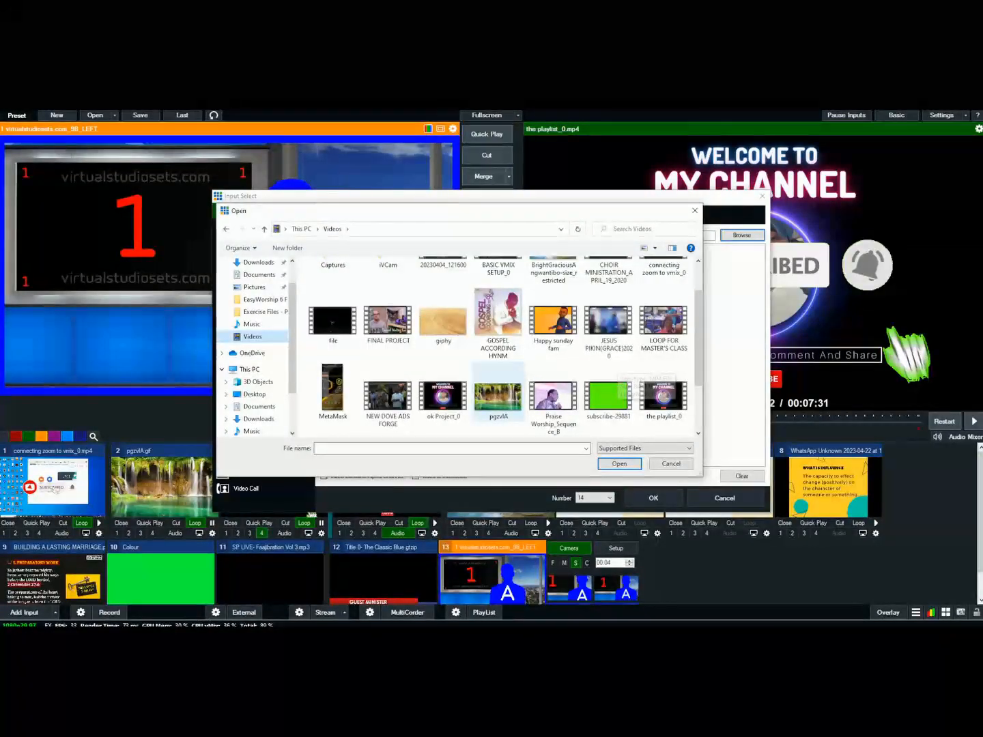
{"action": "scroll", "coordinate": [393, 328], "scroll_direction": "down", "scroll_amount": 1}
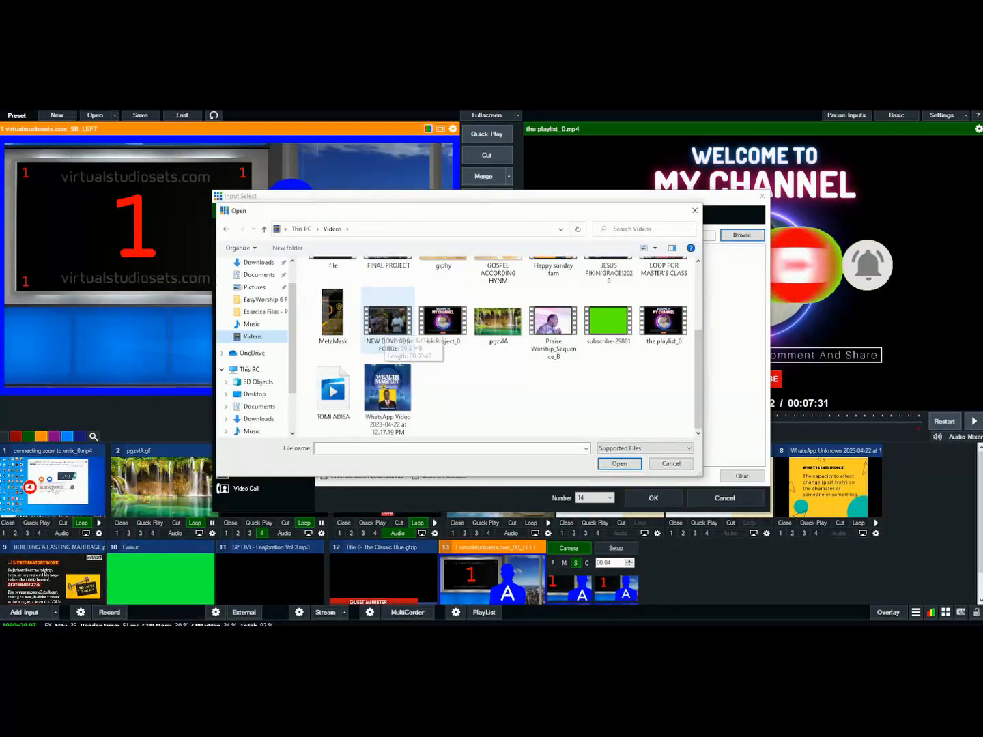
{"action": "double_click", "coordinate": [387, 321]}
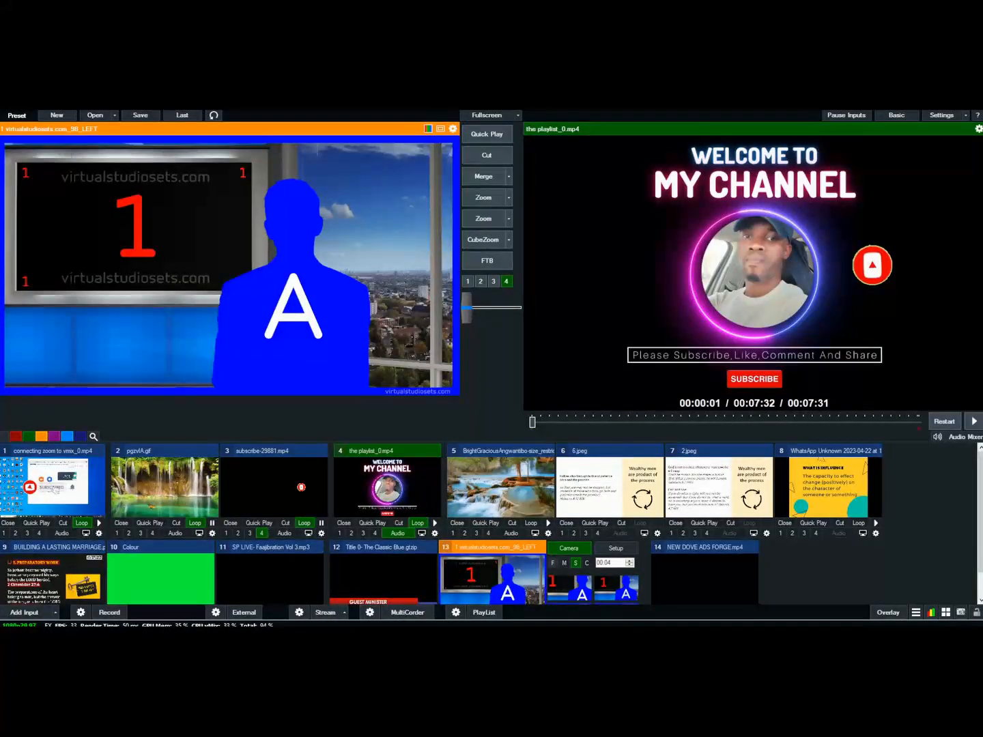
- In the virtual set's setup, assign NEW DOVE ADS FORGE.mp4 to the Screen 1 layer and select the Talent A layer
{"action": "left_click", "coordinate": [616, 548]}
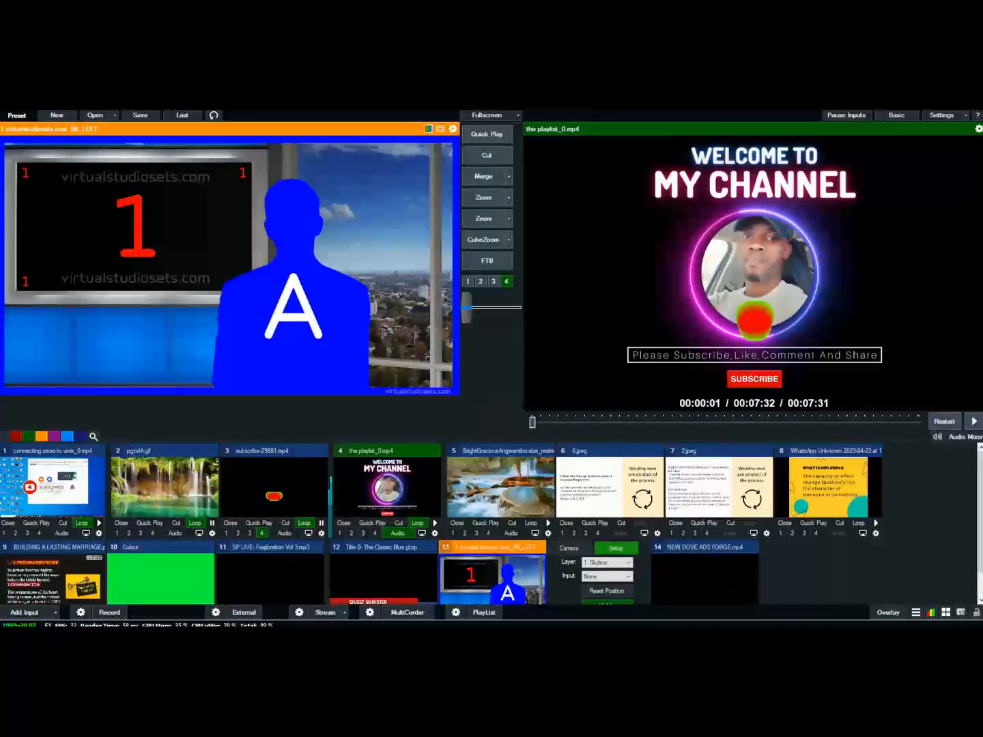
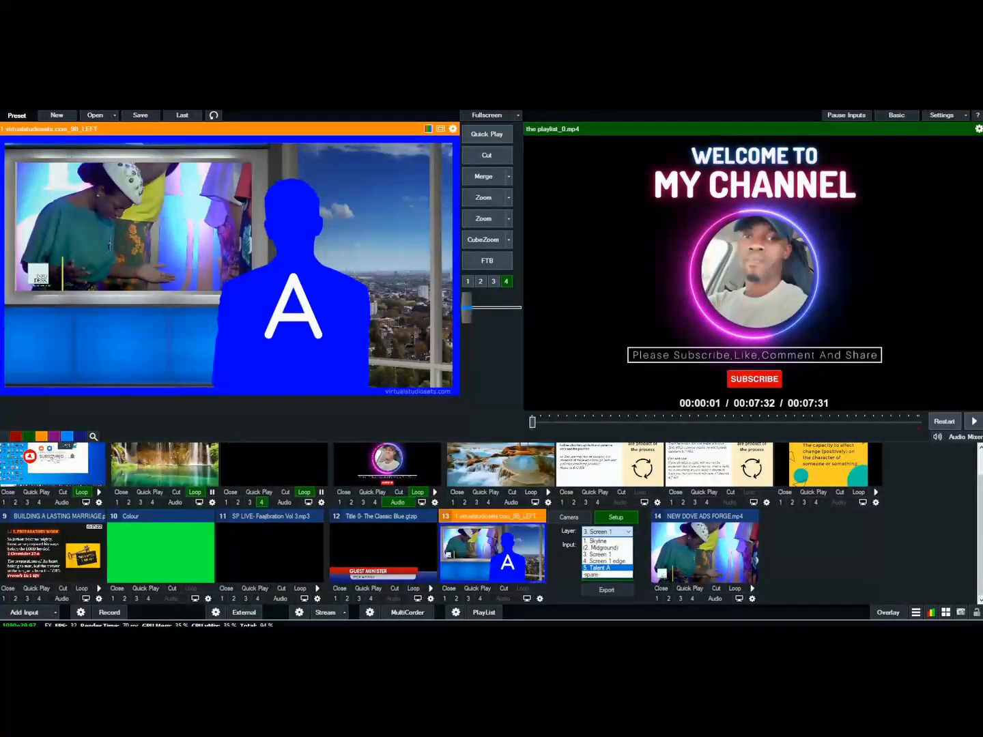
{"action": "left_click", "coordinate": [601, 568]}
{"action": "left_click", "coordinate": [609, 544]}
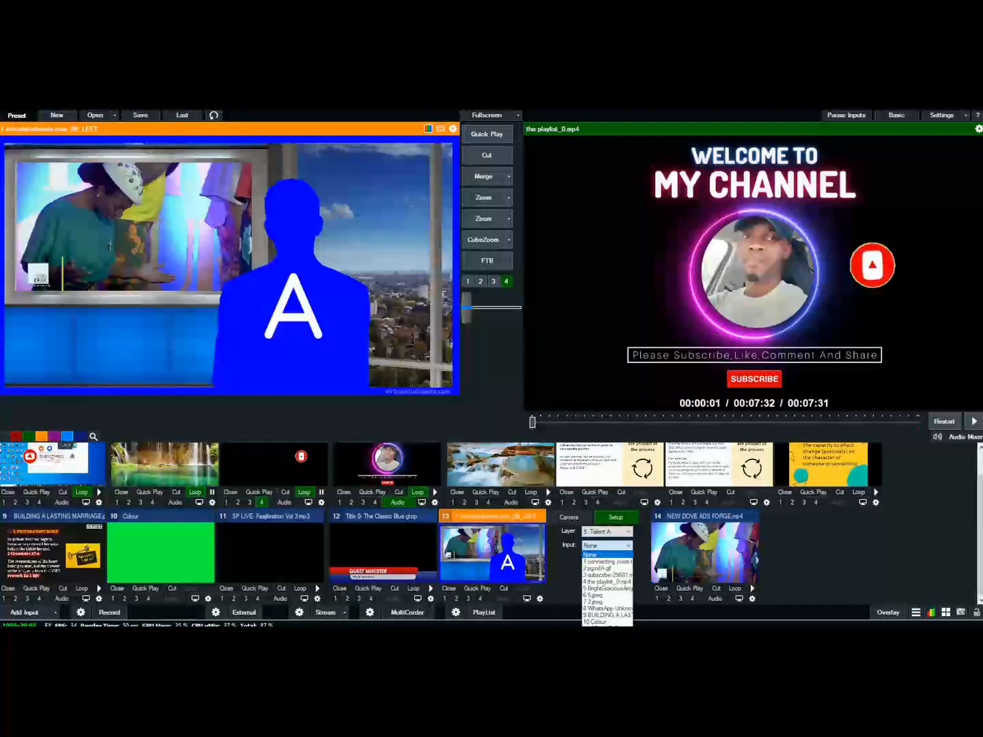
{"action": "key", "text": "Escape"}
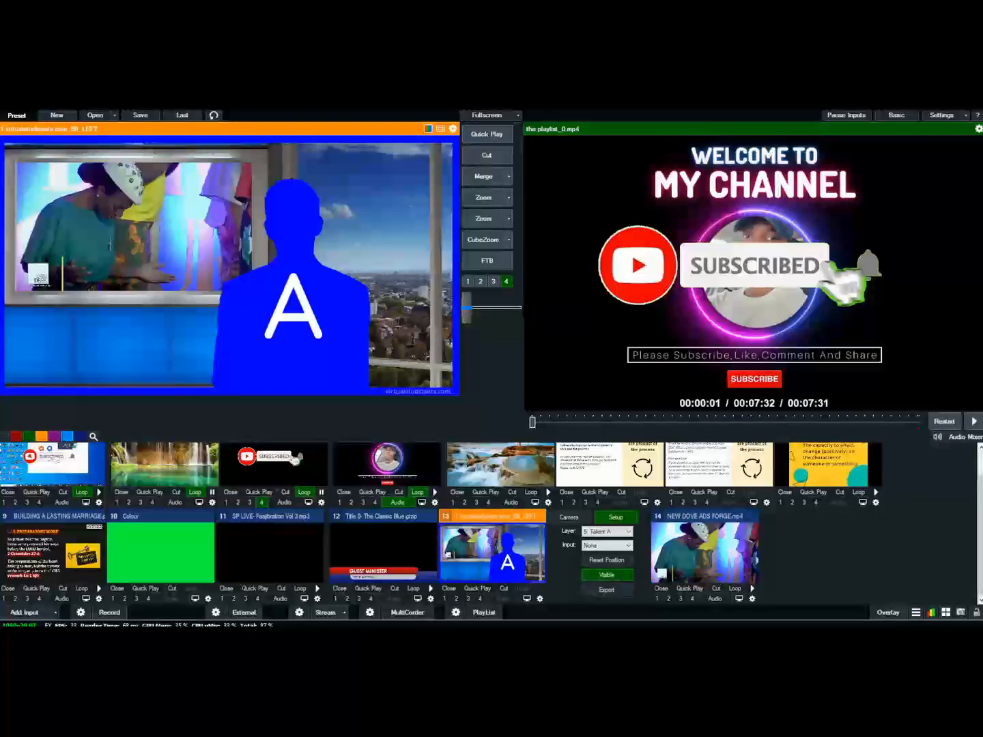
- Add CHOIR MINISTRATION_APRIL_19_2020.mp4 as a Video input and assign it to the virtual set's Talent A layer
{"action": "left_click", "coordinate": [24, 612]}
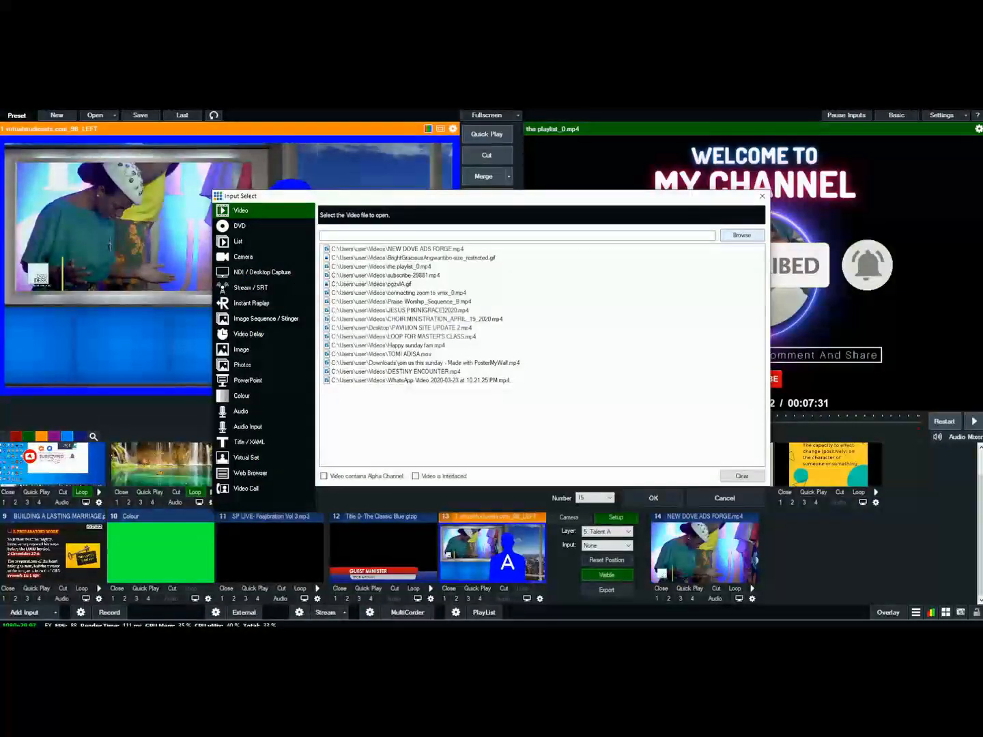
{"action": "left_click", "coordinate": [741, 235]}
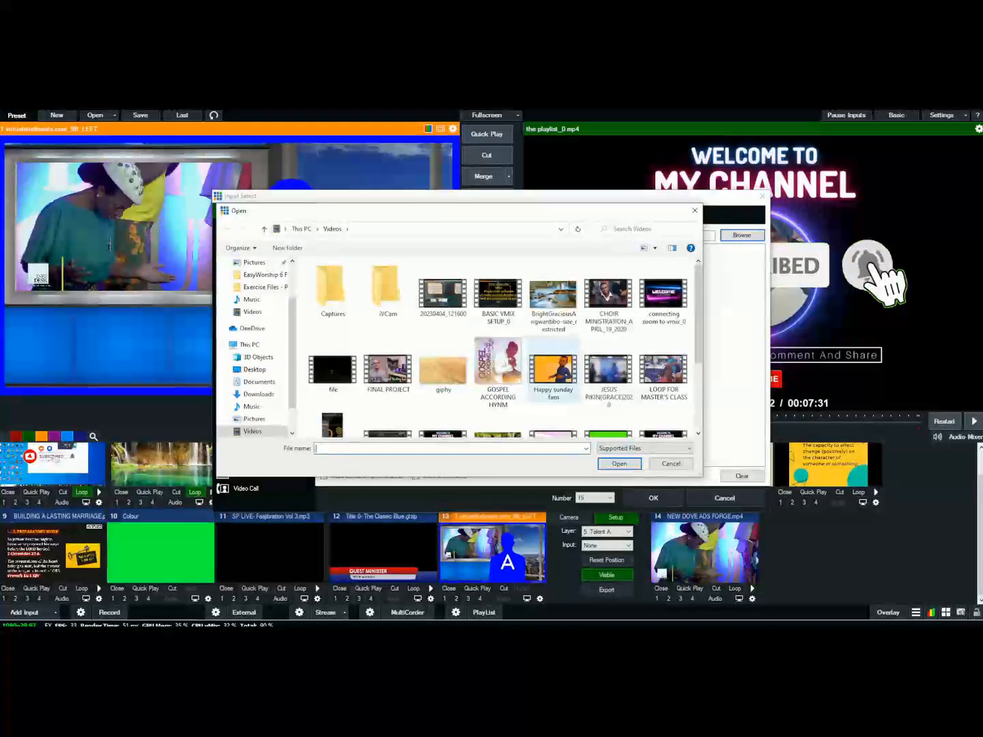
{"action": "left_click", "coordinate": [254, 418]}
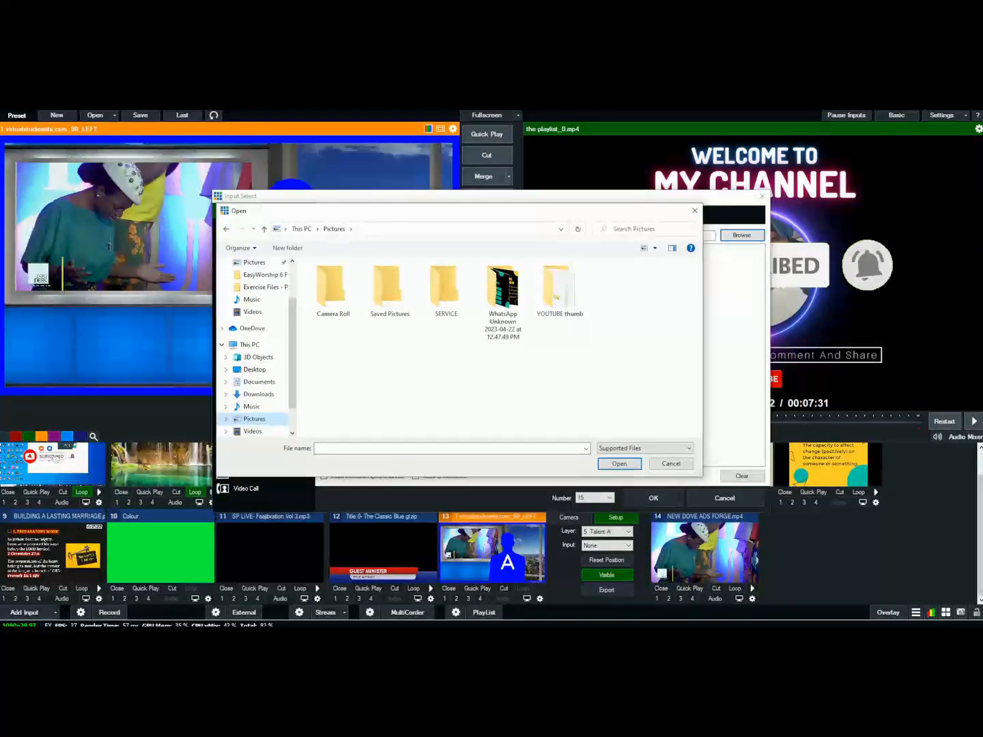
{"action": "left_click", "coordinate": [254, 369]}
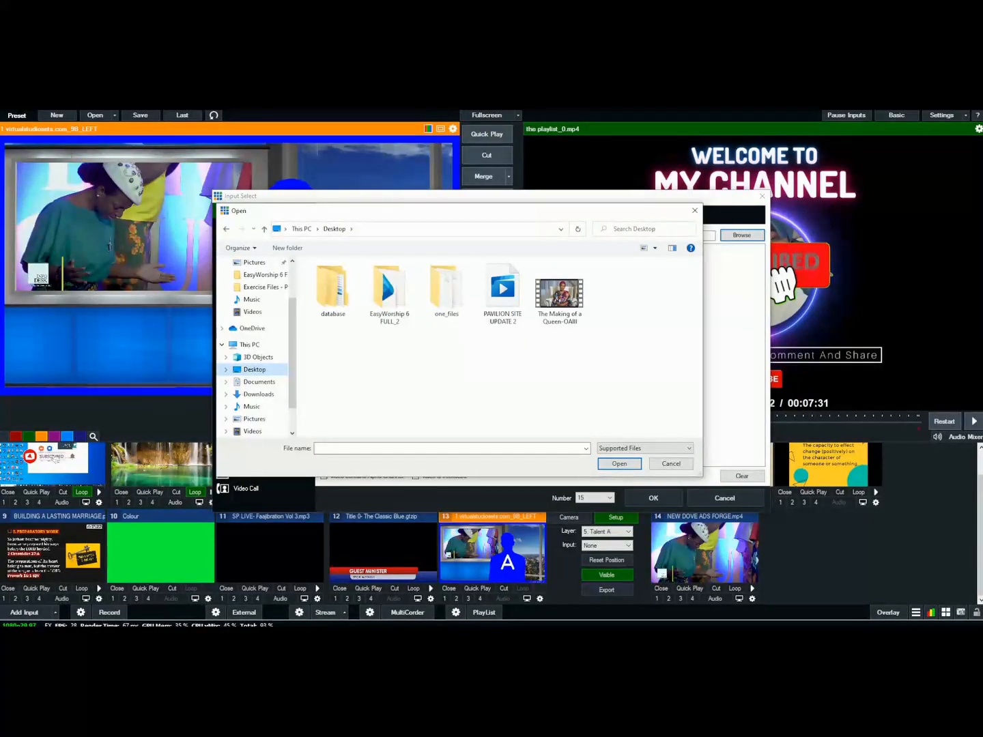
{"action": "left_click", "coordinate": [254, 263]}
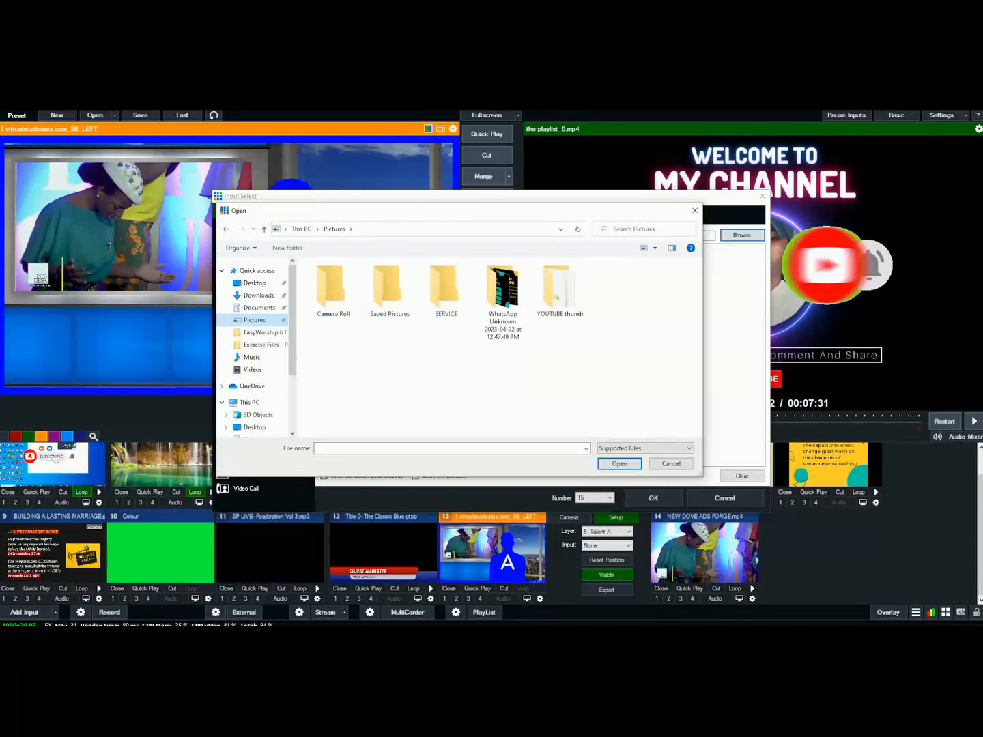
{"action": "left_click", "coordinate": [255, 283]}
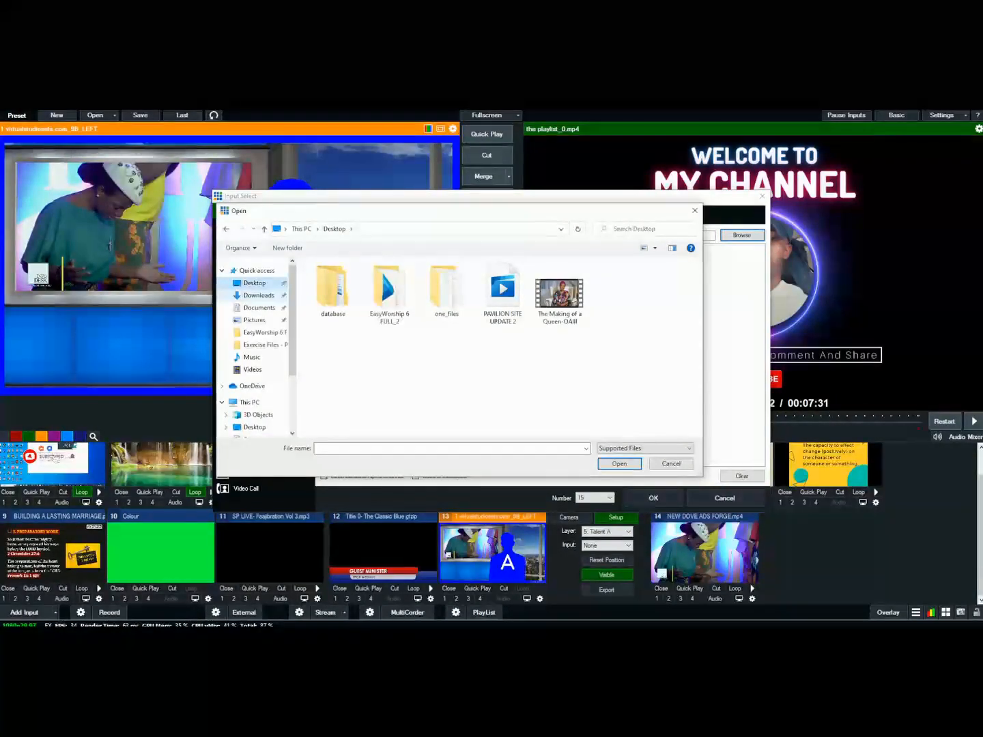
{"action": "left_click", "coordinate": [254, 319]}
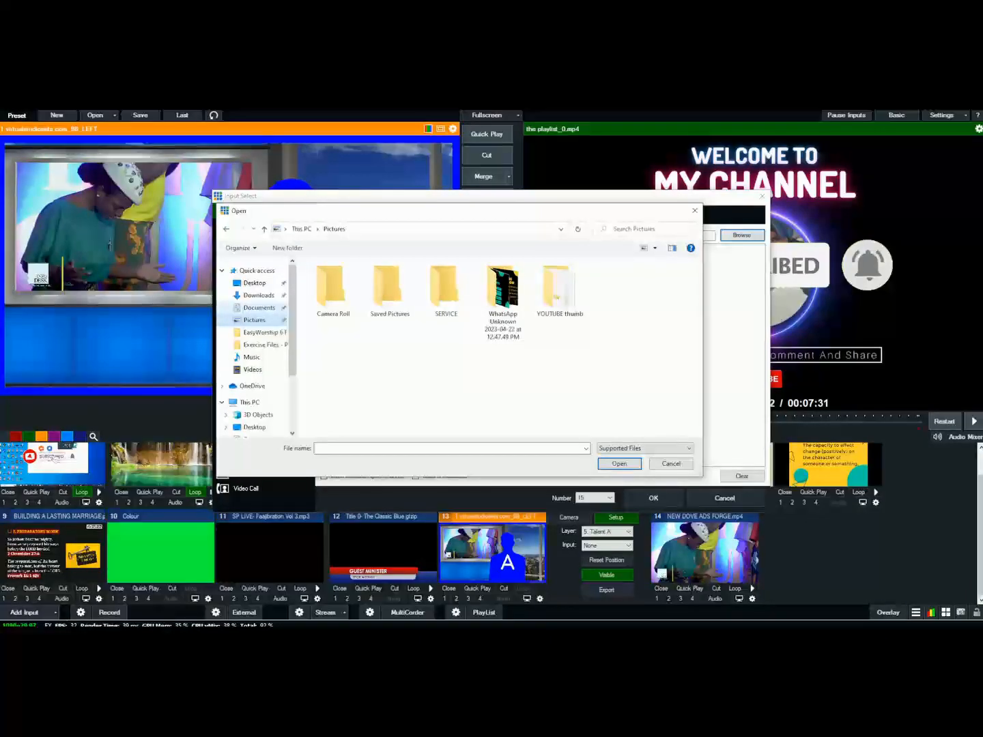
{"action": "key", "text": "Escape"}
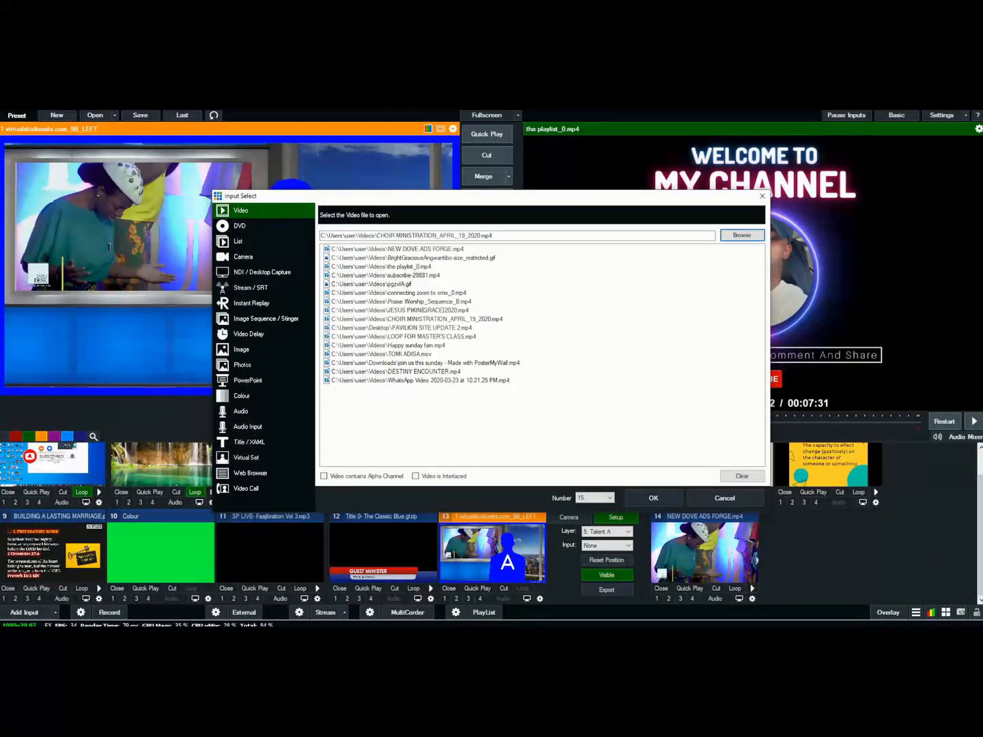
{"action": "key", "text": "Return"}
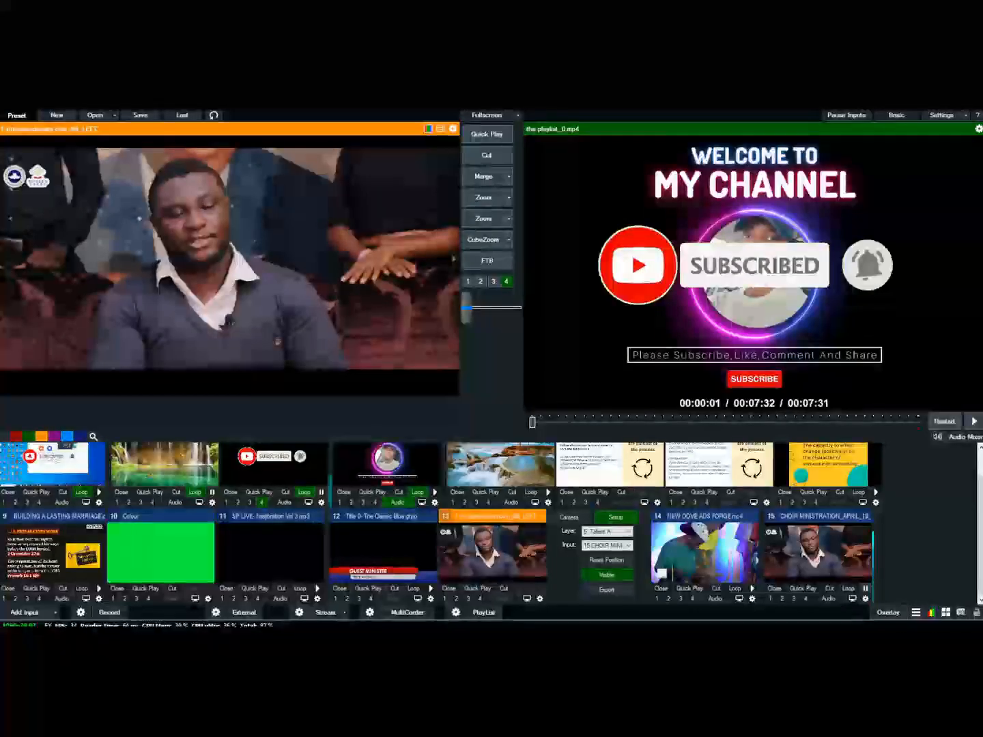
- Shrink and reposition the CHOIR MINISTRATION video in its input settings so it fits the virtual set's talent area
{"action": "left_click", "coordinate": [865, 599]}
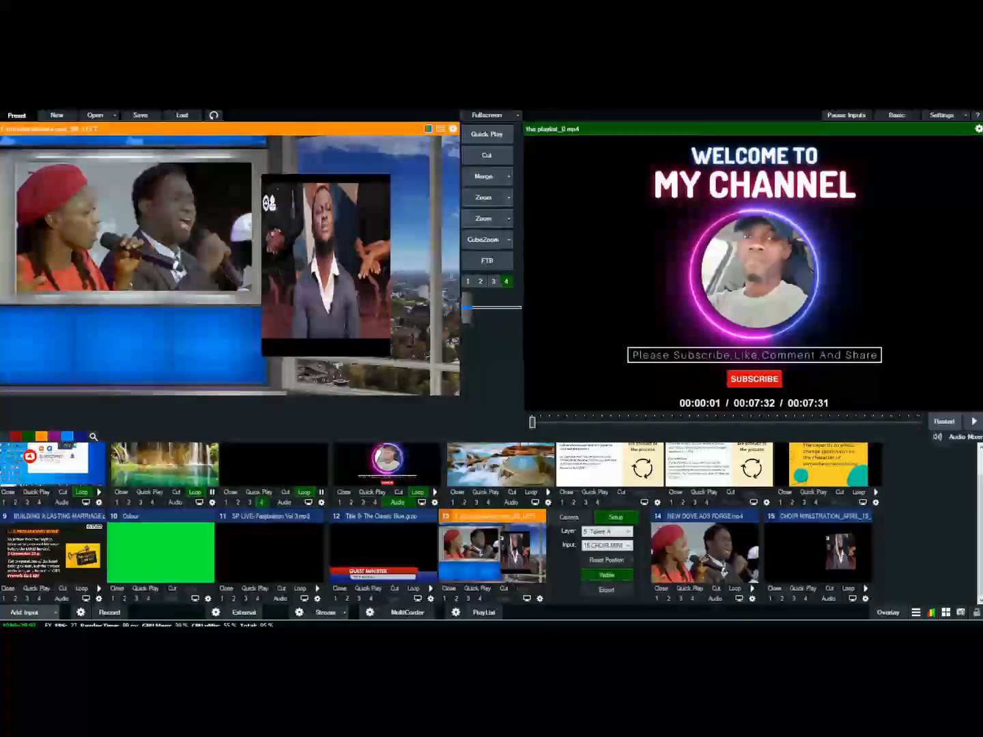
- Examine the Web Browser and Video Call input types in the input selection without adding an input
{"action": "left_click", "coordinate": [25, 612]}
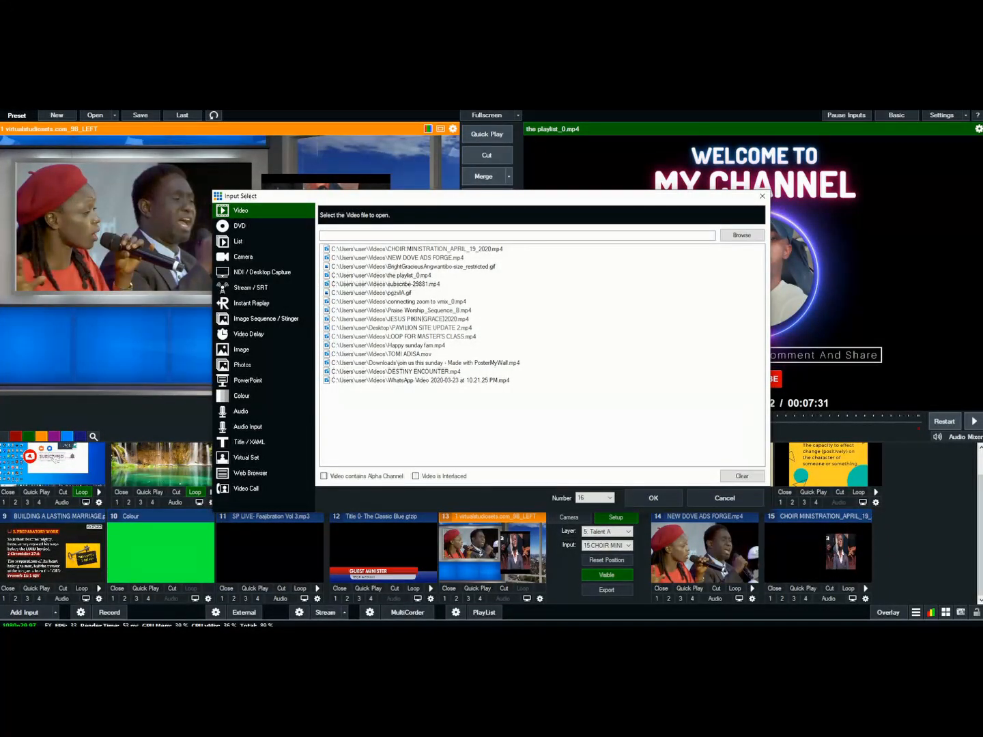
{"action": "left_click", "coordinate": [251, 473]}
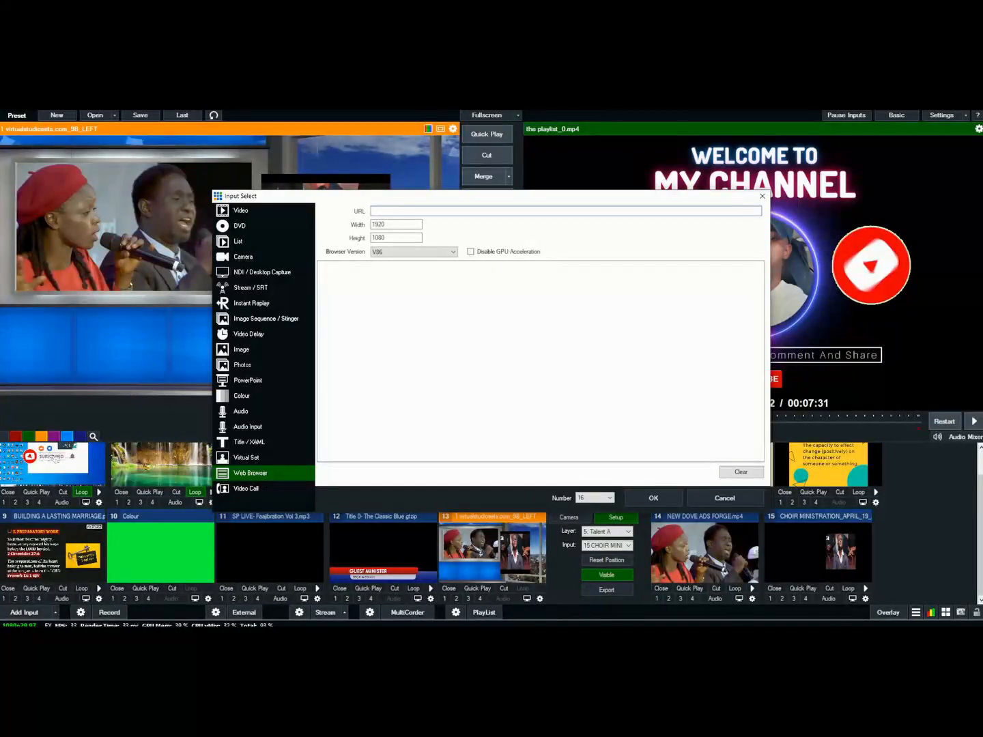
{"action": "left_click", "coordinate": [246, 488]}
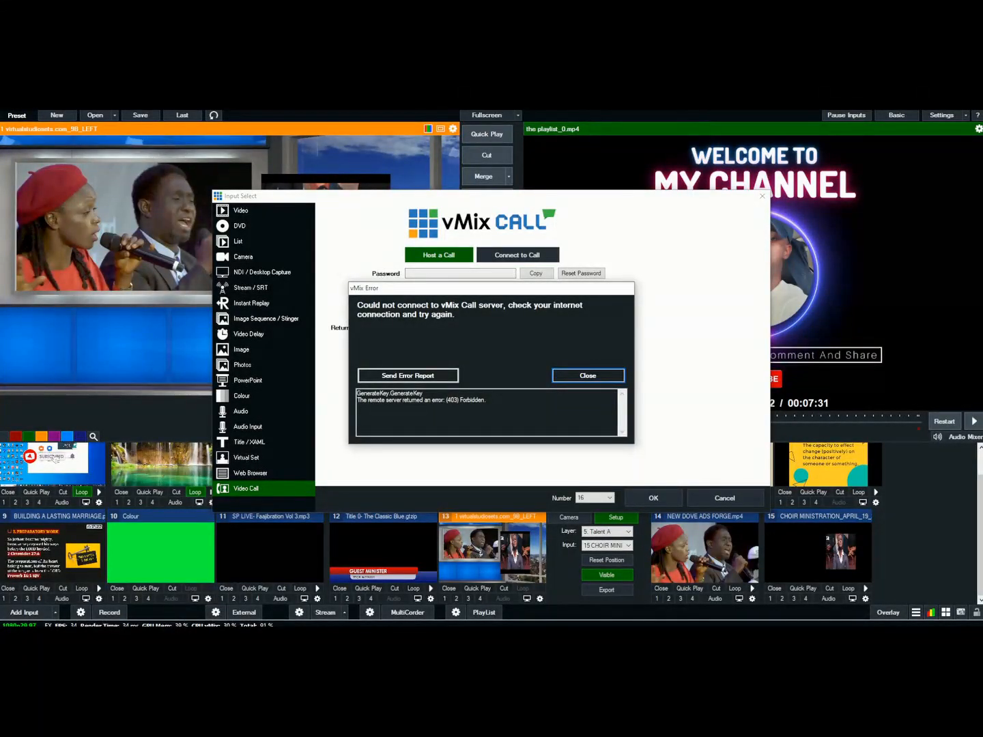
{"action": "key", "text": "Return"}
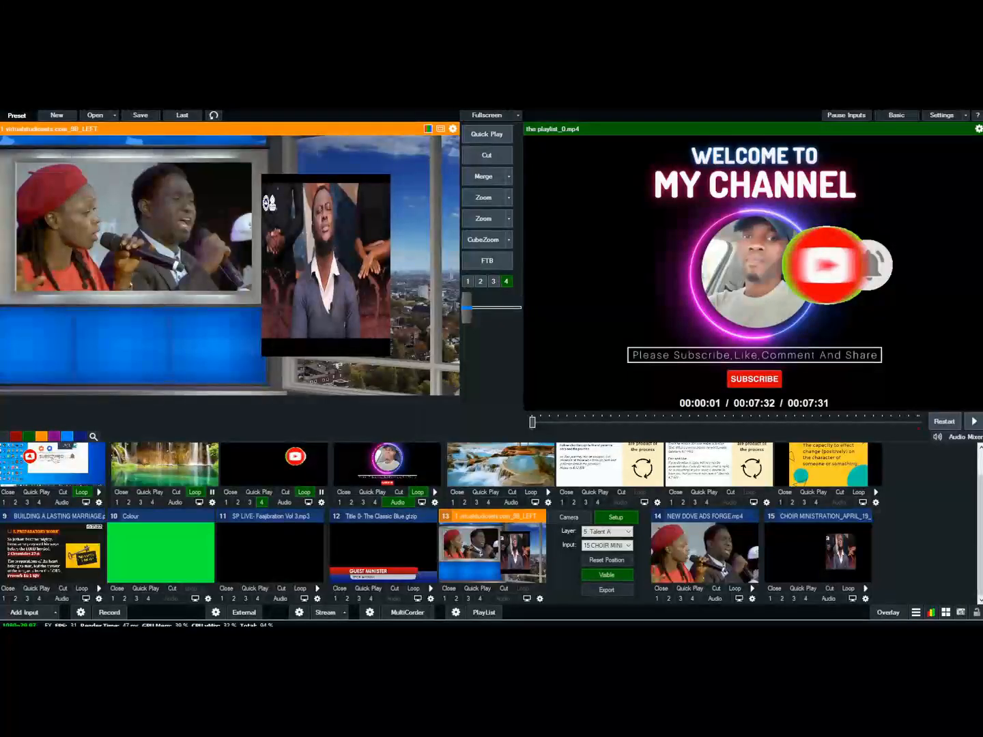
- Examine the recording setup for MP4, including the available bit rate options
{"action": "left_click", "coordinate": [81, 611]}
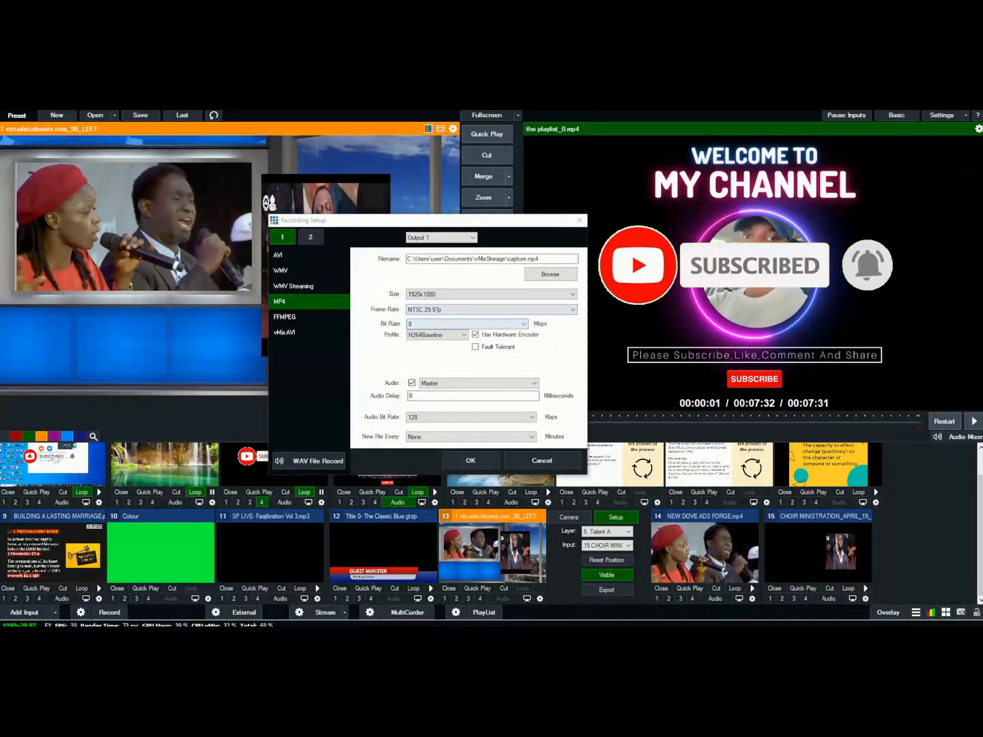
{"action": "left_click", "coordinate": [467, 324]}
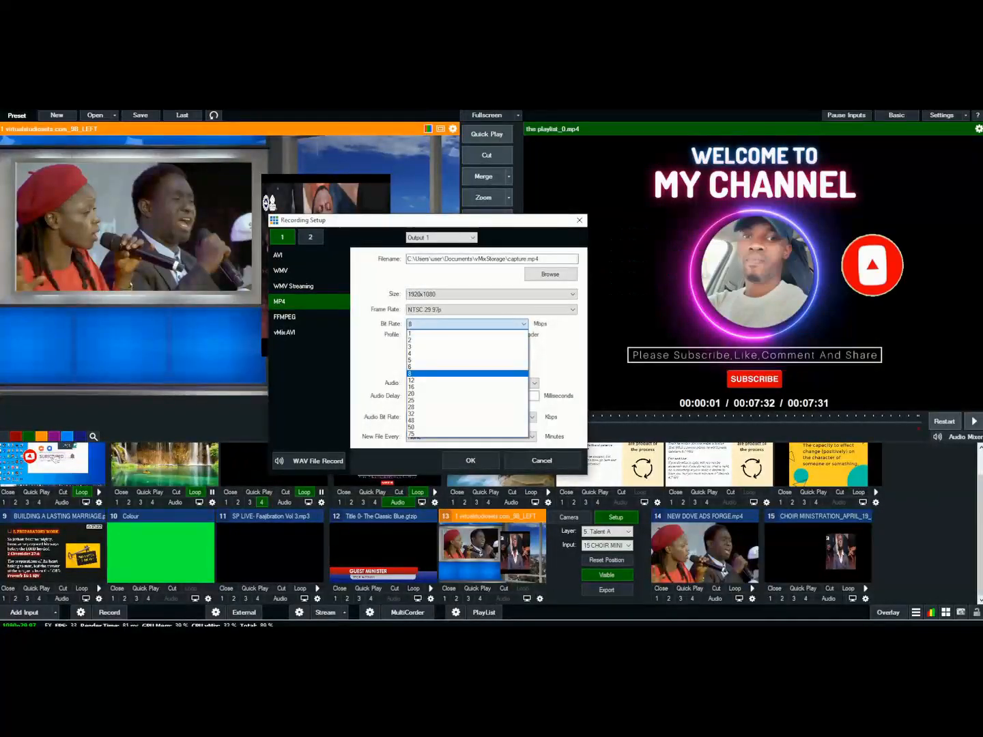
{"action": "left_click", "coordinate": [523, 324]}
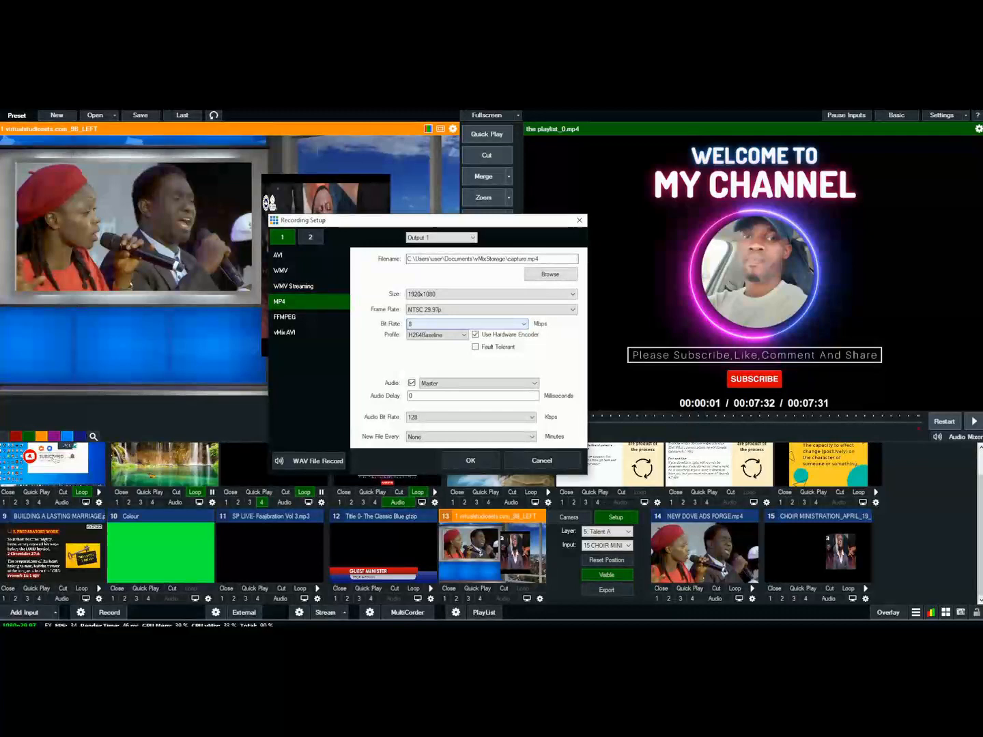
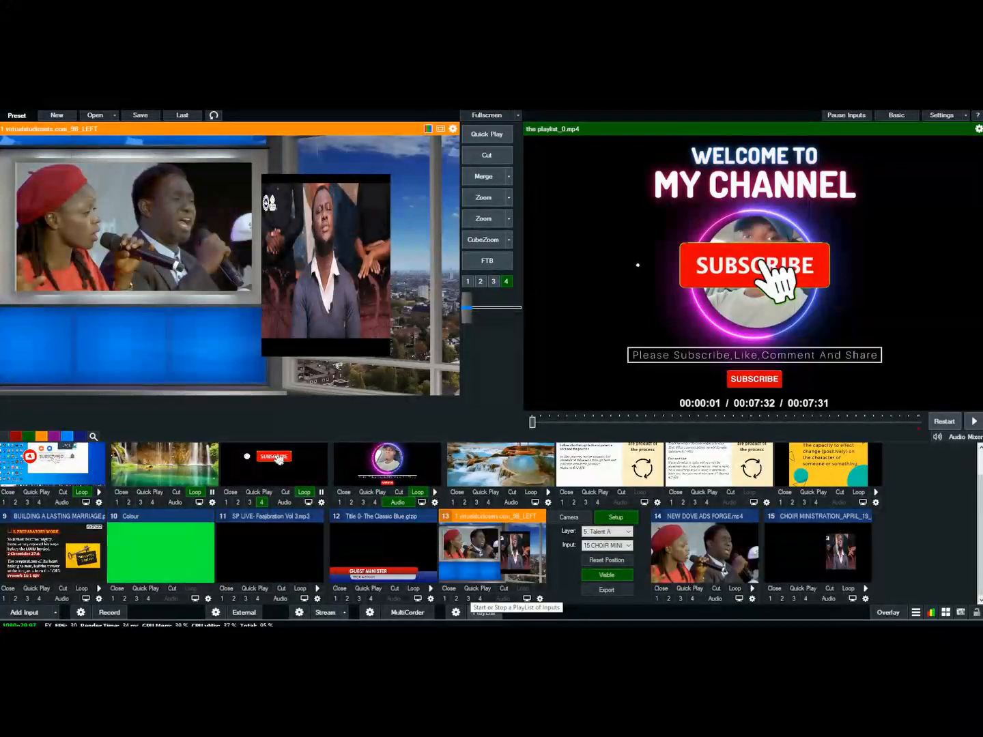
- Add the first five available inputs, from connecting zoom to vmix_0.mp4 to BrightGraciousAngwantibo-size_restricted.gif, to the Default playlist and close the playlist window
{"action": "left_click", "coordinate": [483, 612]}
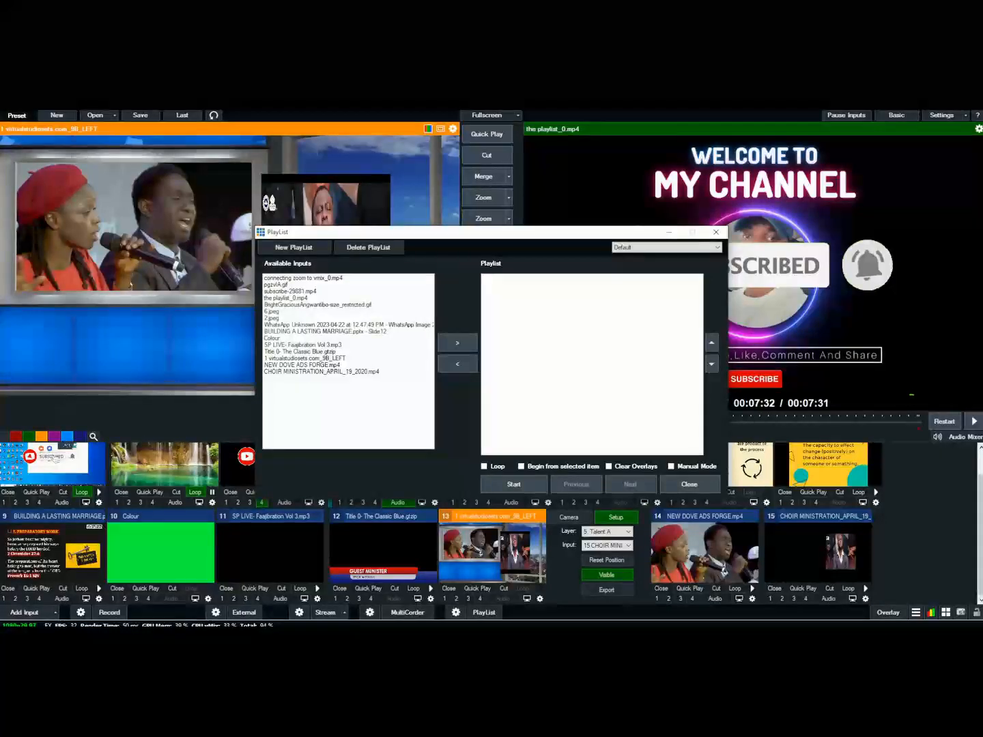
{"action": "left_click_drag", "start_coordinate": [491, 232], "coordinate": [488, 187]}
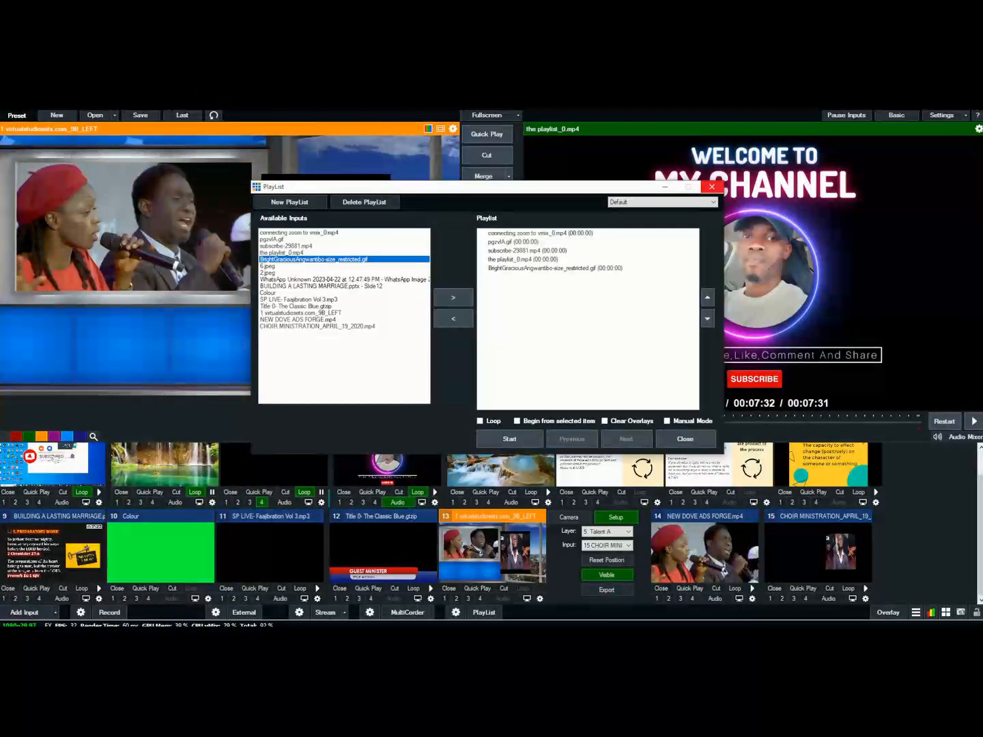
{"action": "left_click", "coordinate": [712, 187]}
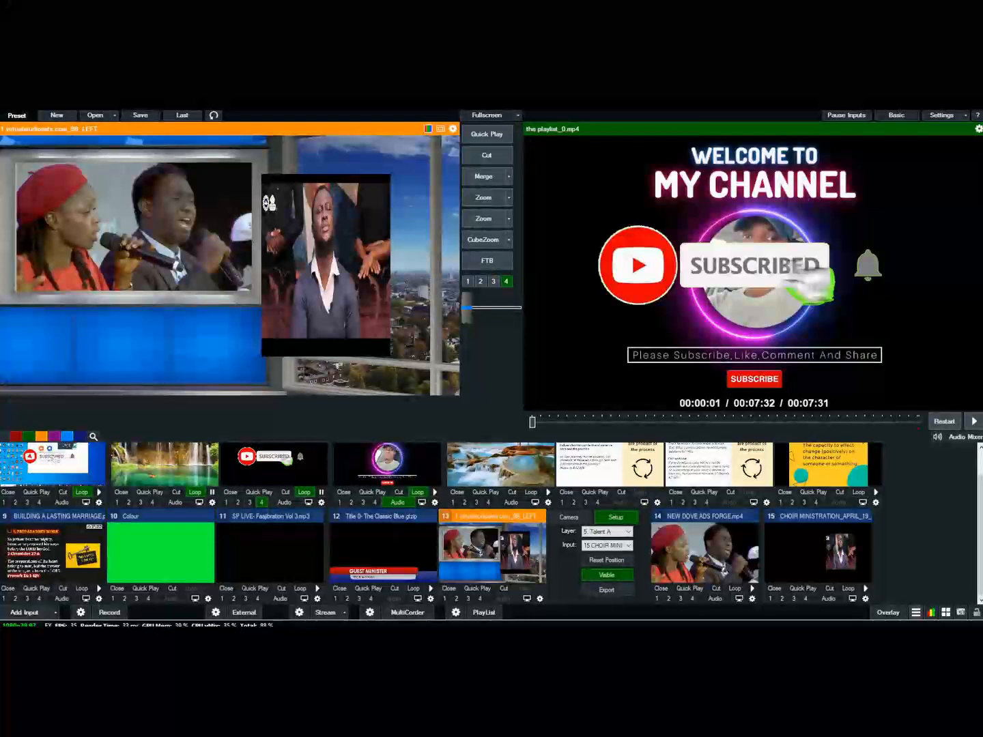
- Choose vMix Social from the additional tools and show the audio mixer beside the inputs
{"action": "left_click", "coordinate": [916, 612]}
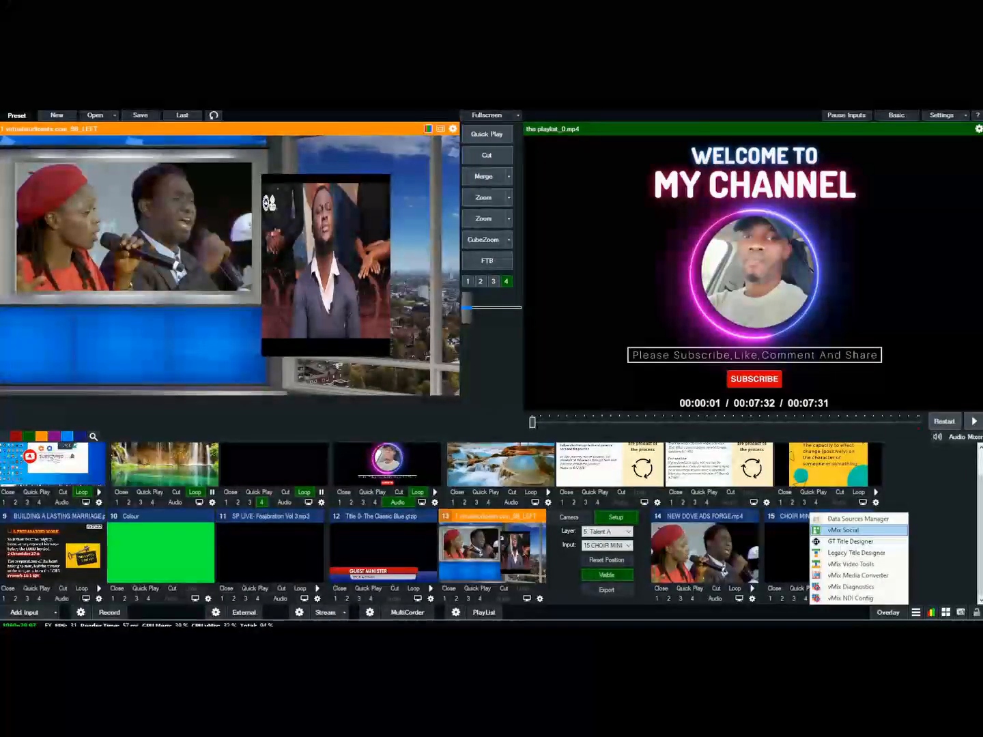
{"action": "left_click", "coordinate": [844, 531]}
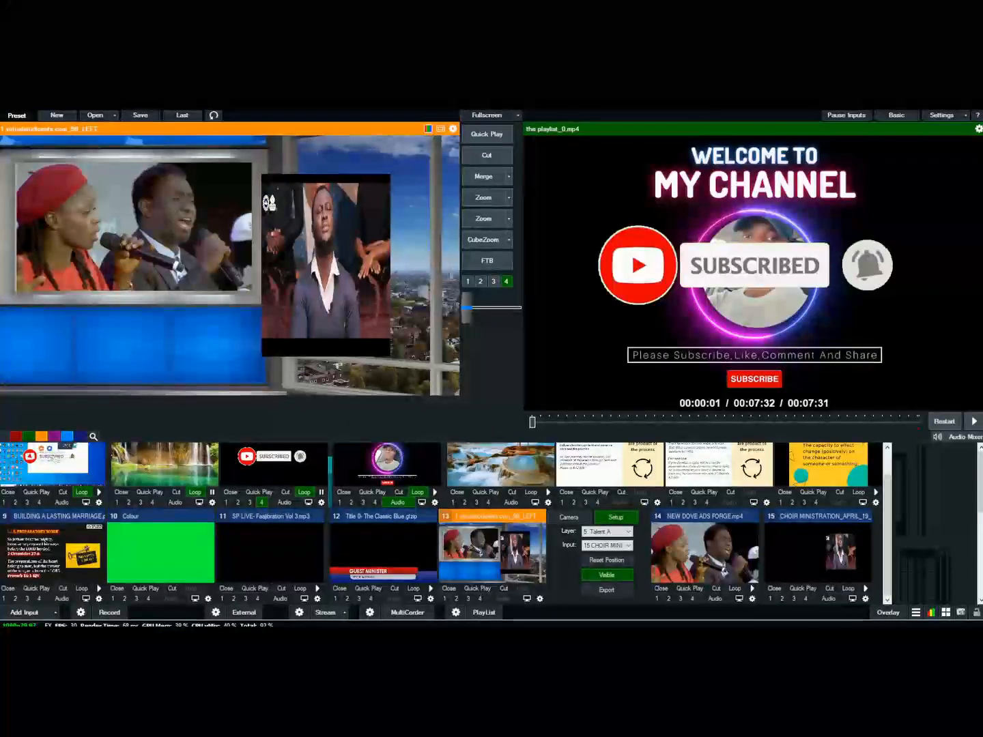
{"action": "left_click", "coordinate": [965, 437]}
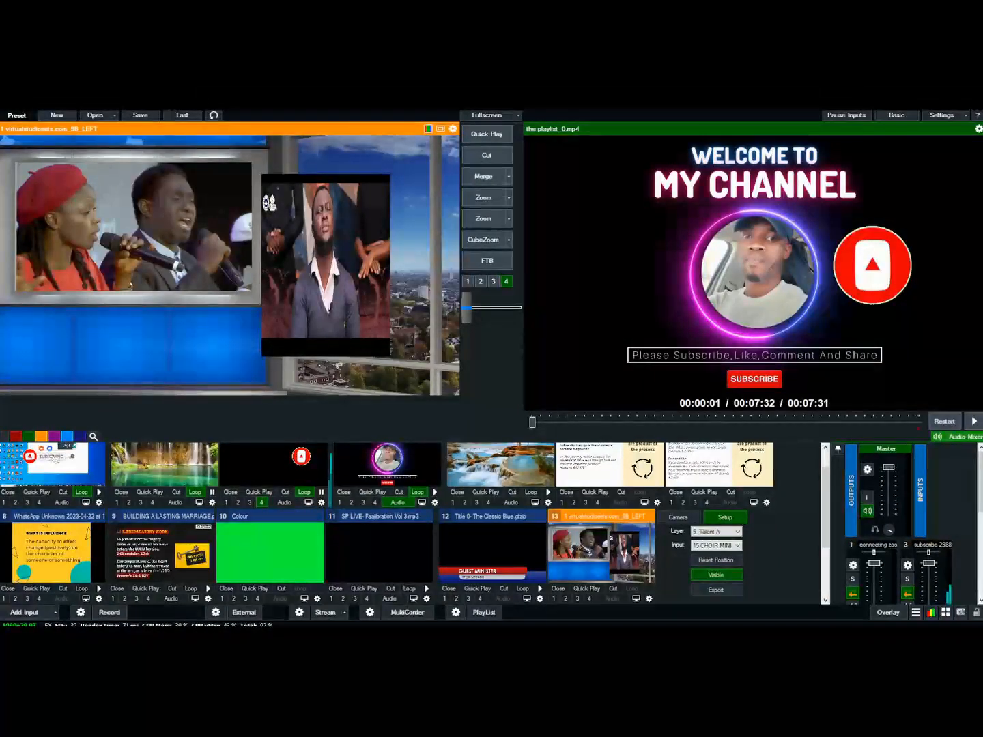
{"action": "scroll", "coordinate": [408, 523], "scroll_direction": "up", "scroll_amount": 1}
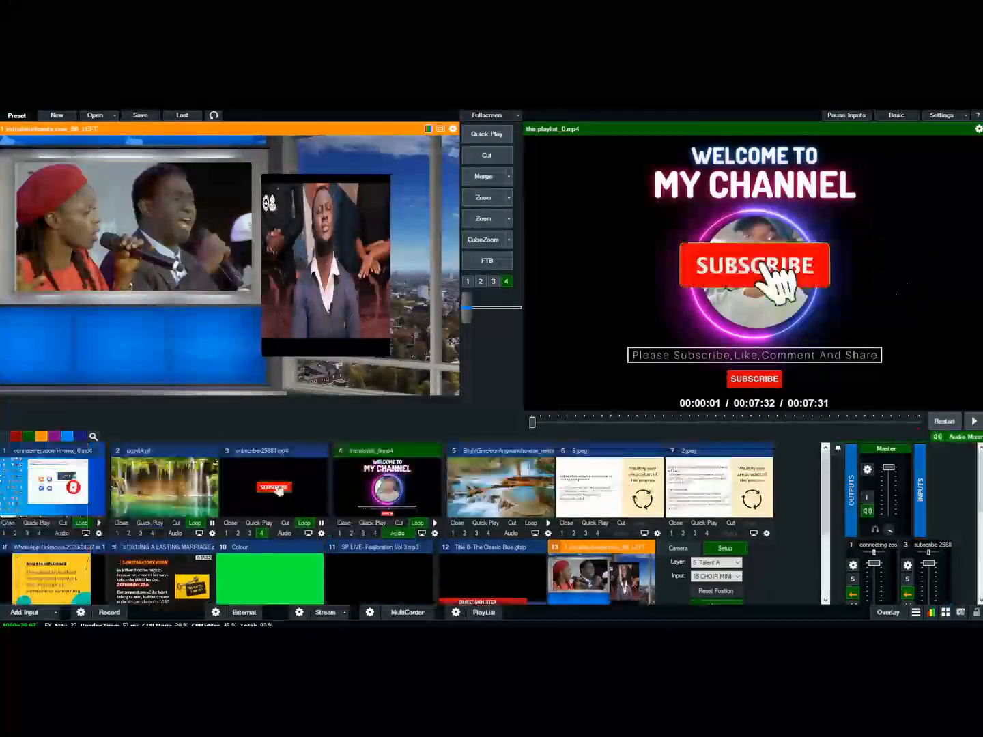
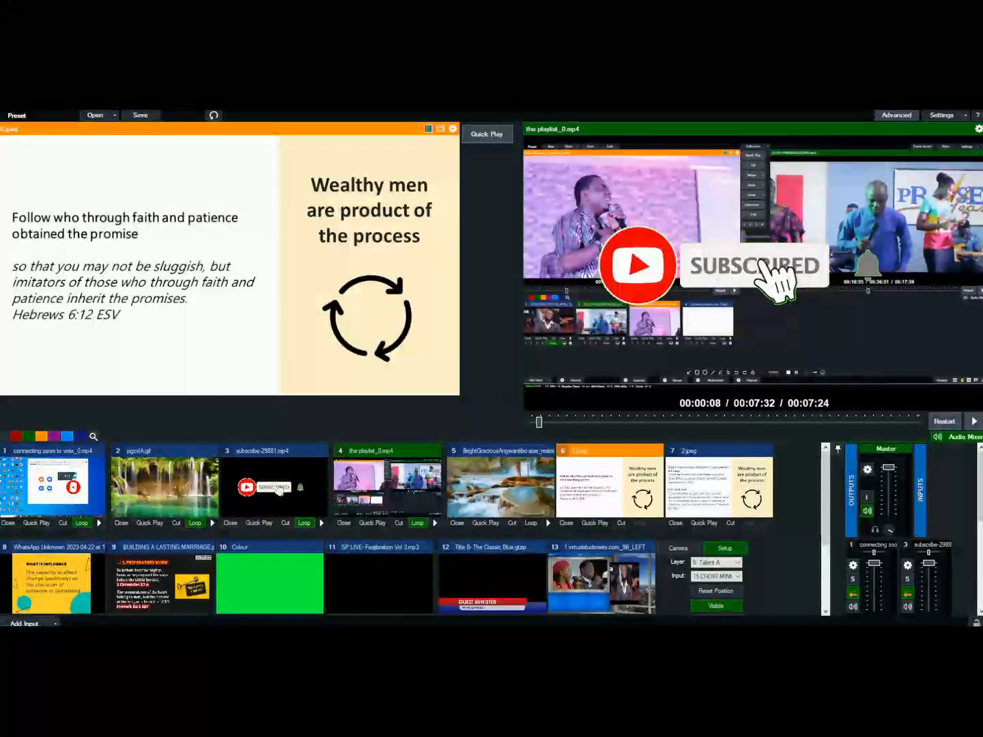
- Toggle the interface between Basic and Advanced modes, ending in Advanced mode
{"action": "left_click", "coordinate": [896, 115]}
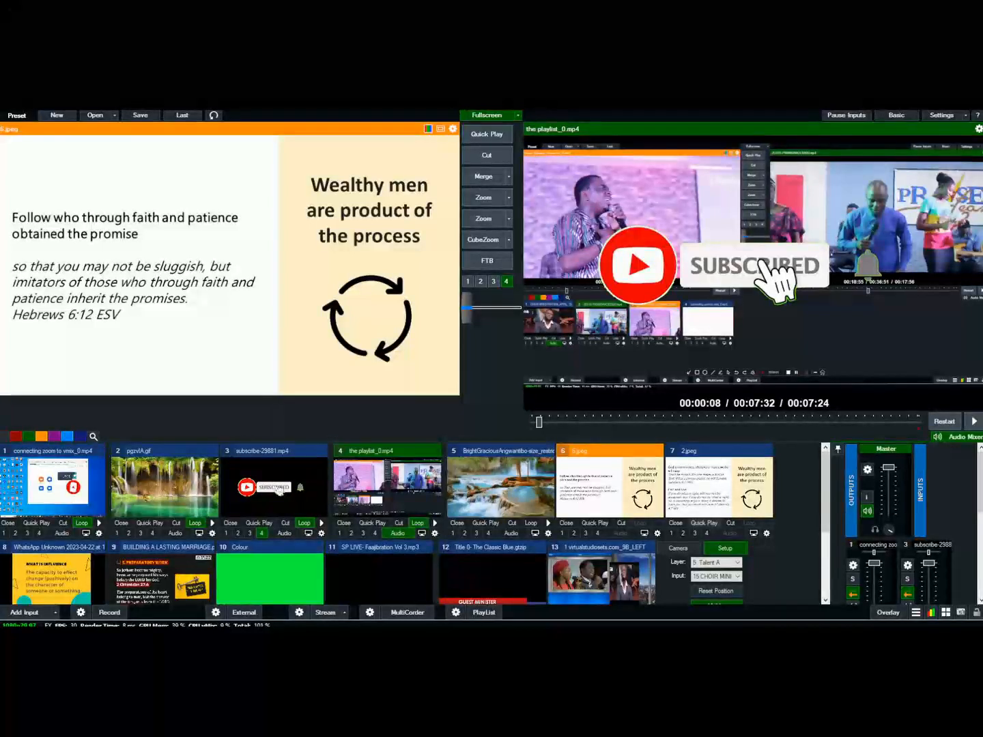
{"action": "left_click", "coordinate": [897, 115]}
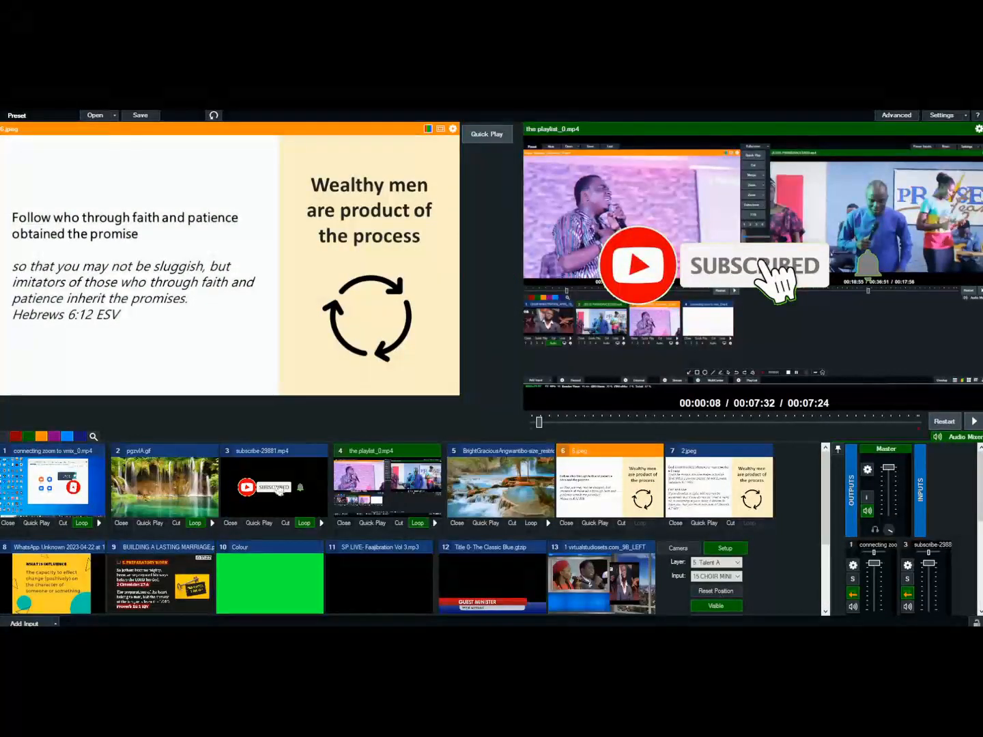
{"action": "left_click", "coordinate": [896, 115]}
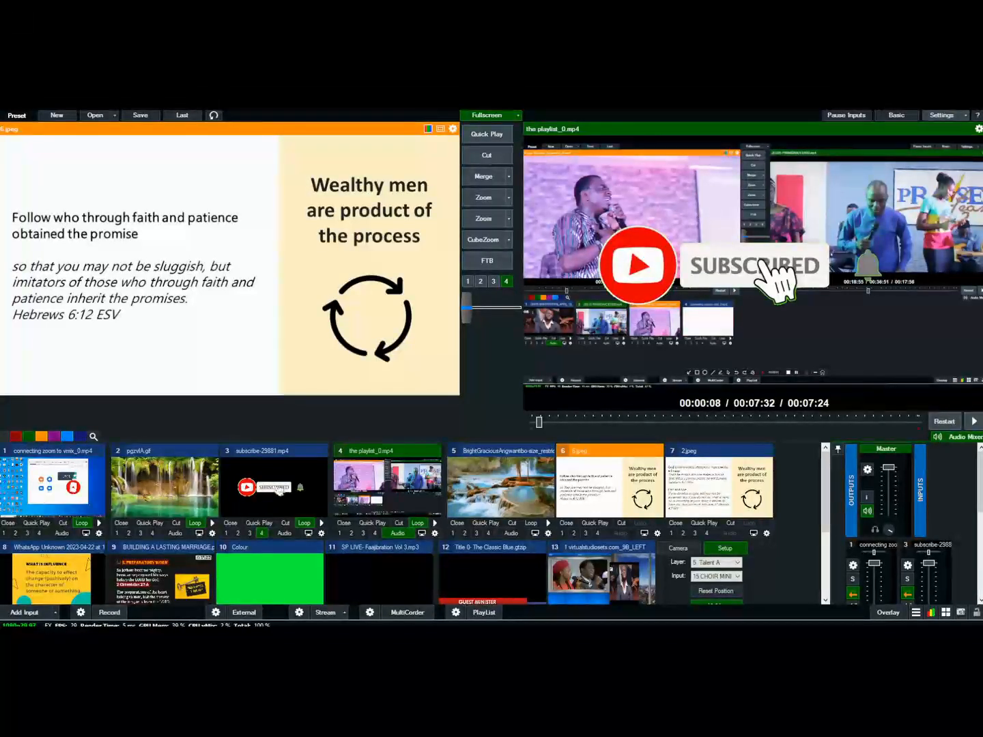
- Try the Normal output aspect ratio in the display settings and set it back to Widescreen
{"action": "left_click", "coordinate": [942, 115]}
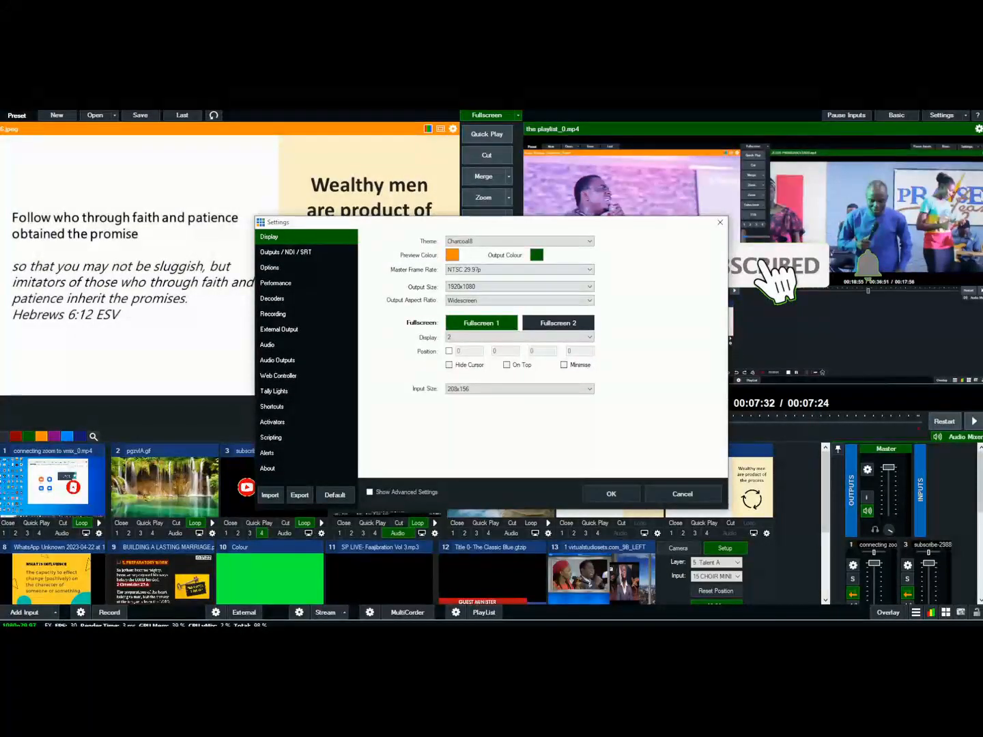
{"action": "left_click_drag", "start_coordinate": [486, 222], "coordinate": [383, 227]}
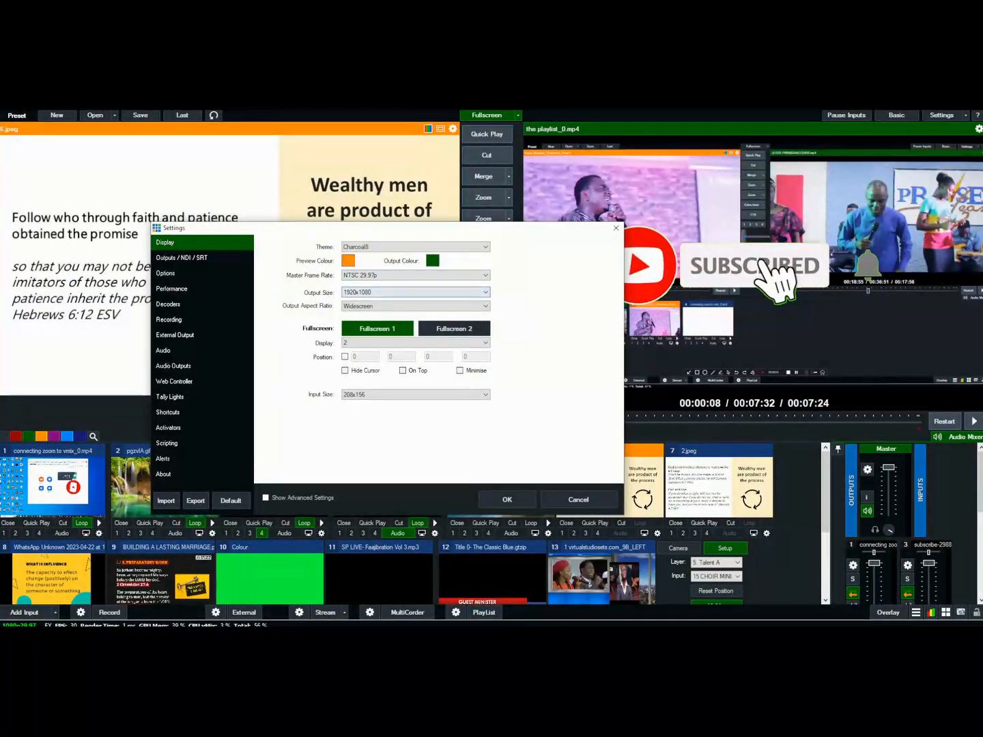
{"action": "left_click", "coordinate": [415, 306]}
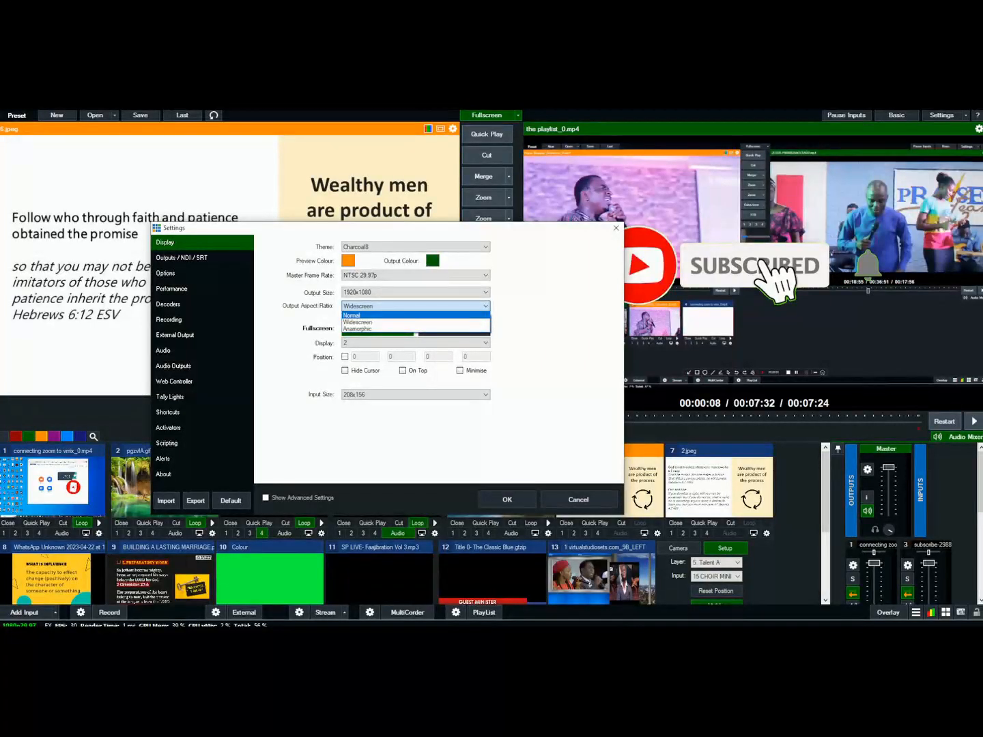
{"action": "left_click", "coordinate": [410, 315]}
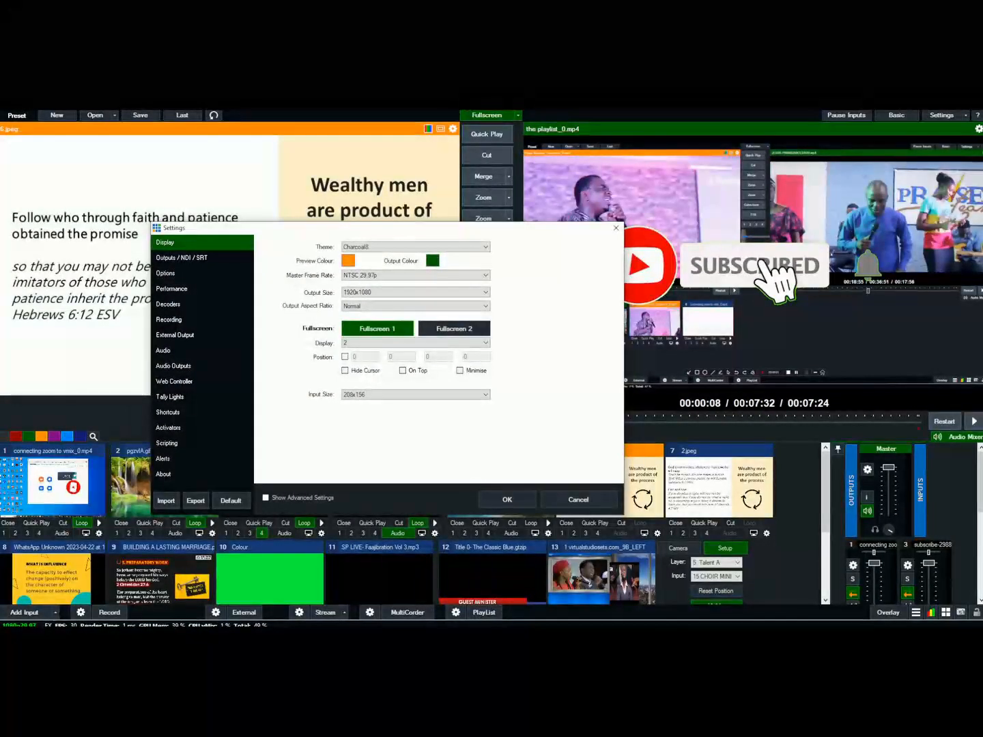
{"action": "left_click", "coordinate": [485, 306]}
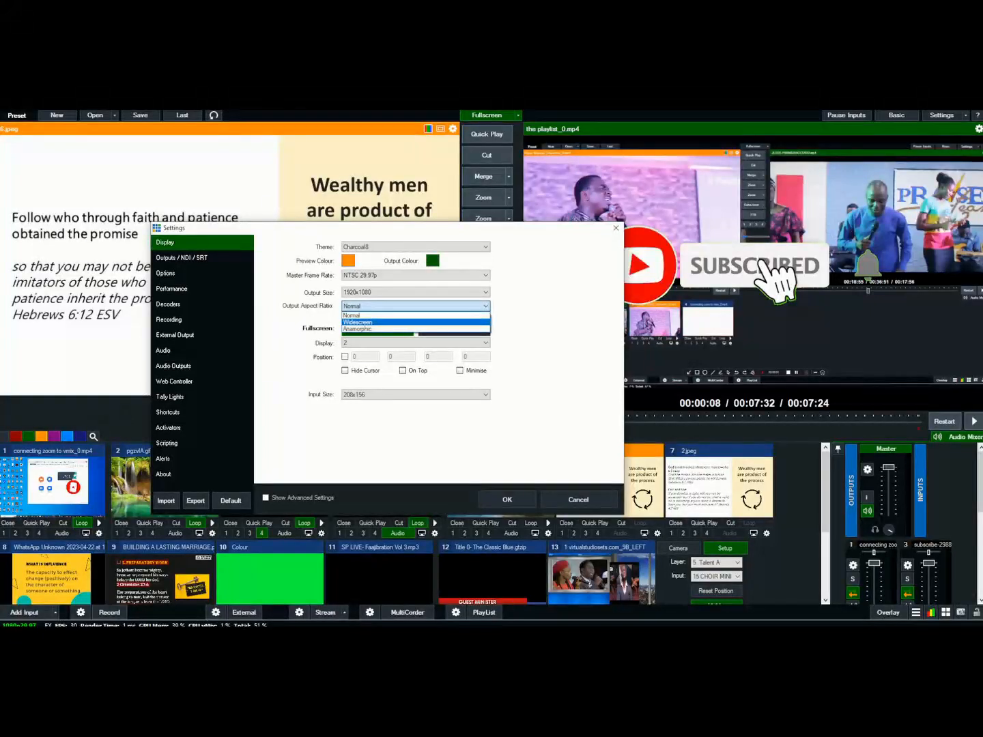
{"action": "left_click", "coordinate": [377, 322]}
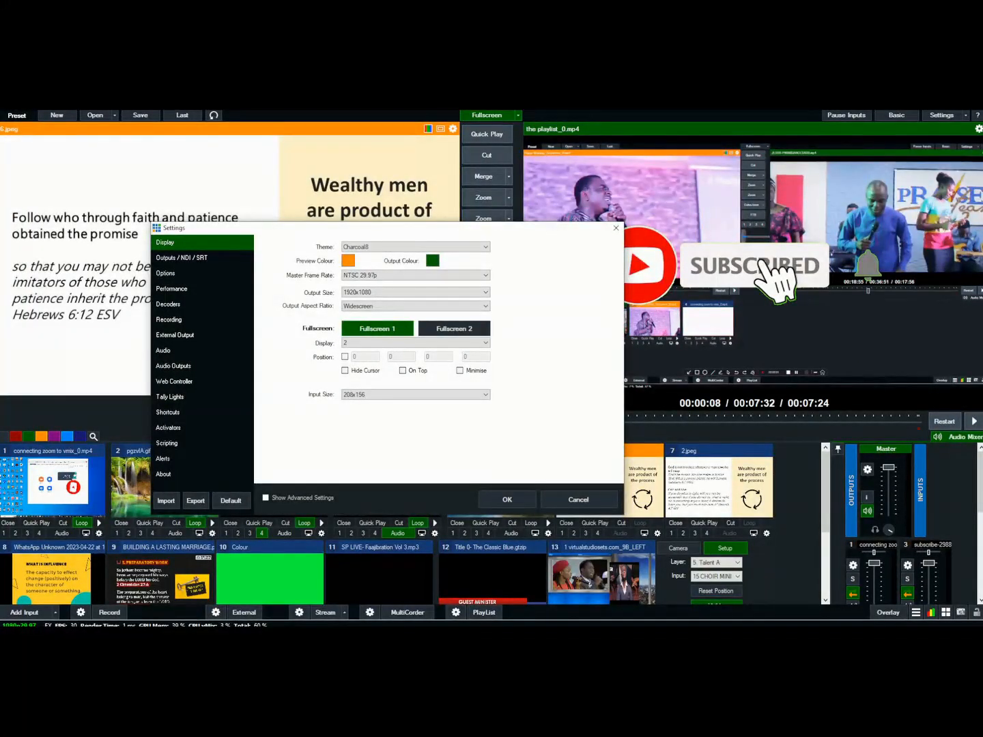
- In the output settings, toggle NDI off and on again for Output 1 and turn it off for Cameras / Calls / Audio Inputs
{"action": "left_click", "coordinate": [181, 258]}
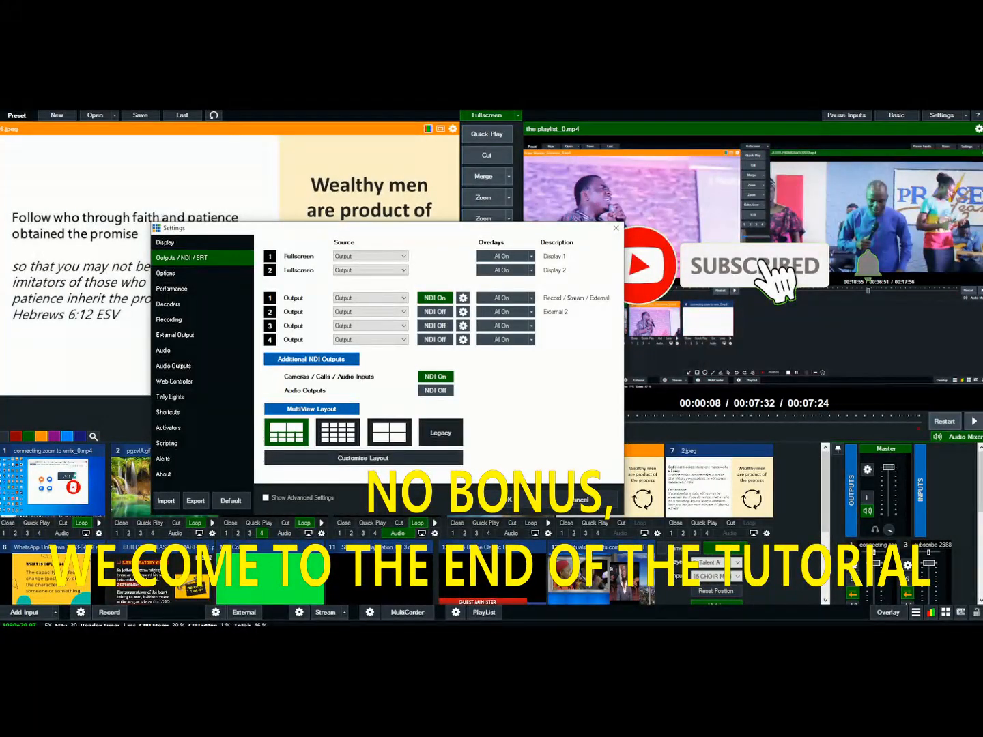
{"action": "left_click", "coordinate": [435, 299]}
{"action": "left_click", "coordinate": [435, 376]}
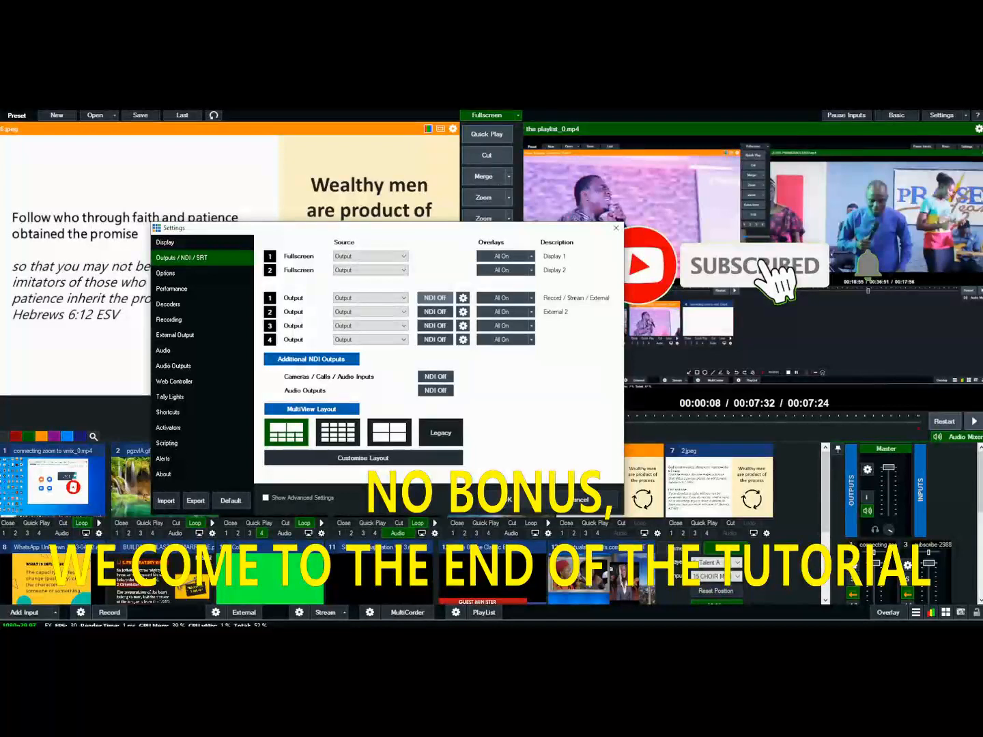
{"action": "left_click", "coordinate": [435, 298]}
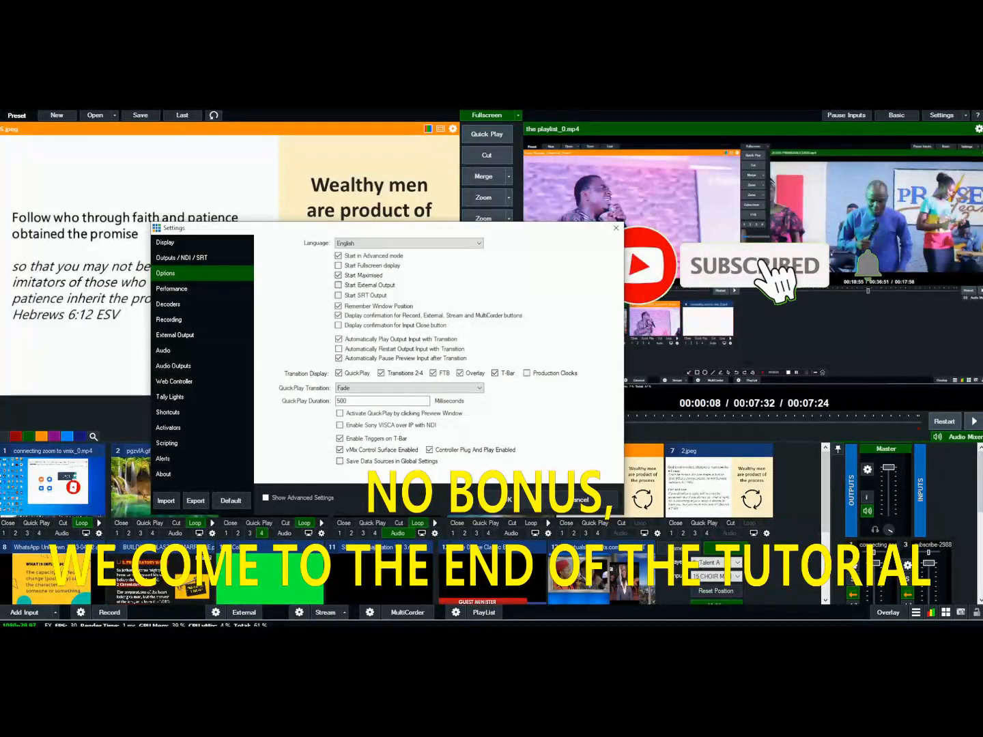
- Examine the Performance and Decoders settings and leave the settings without saving
{"action": "left_click", "coordinate": [171, 288]}
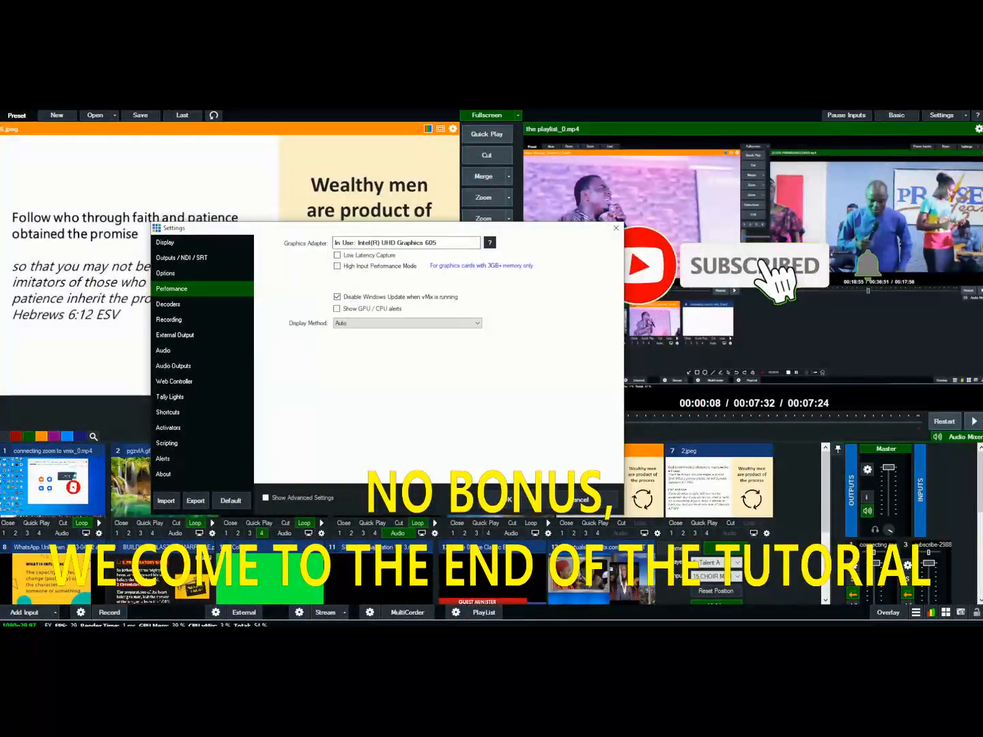
{"action": "left_click", "coordinate": [169, 305]}
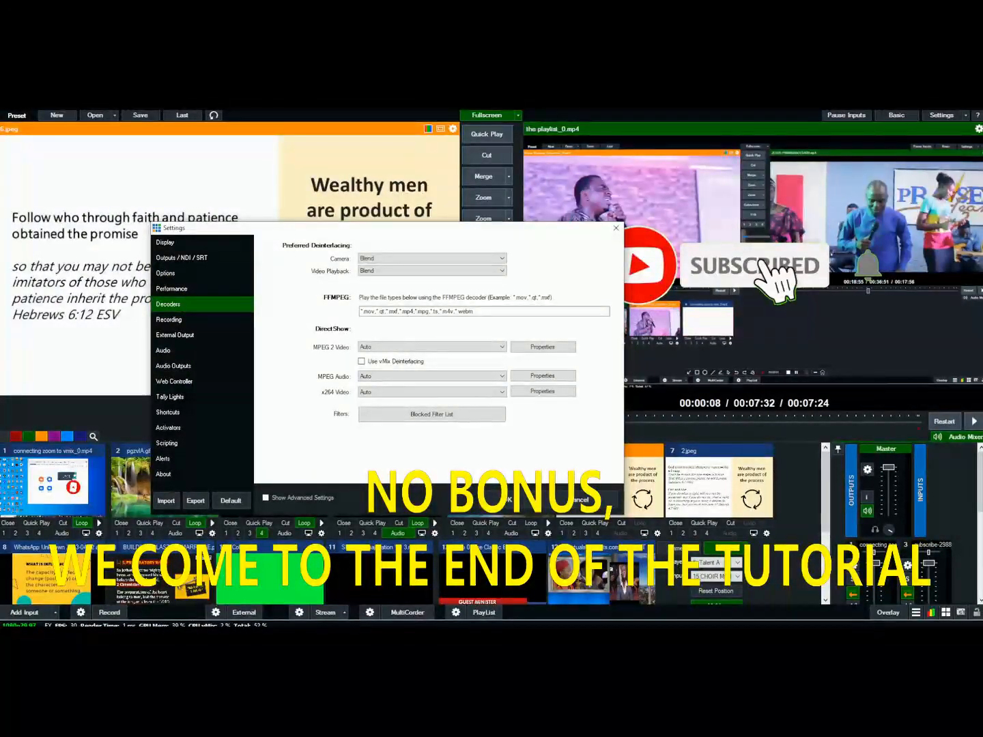
{"action": "left_click", "coordinate": [580, 500]}
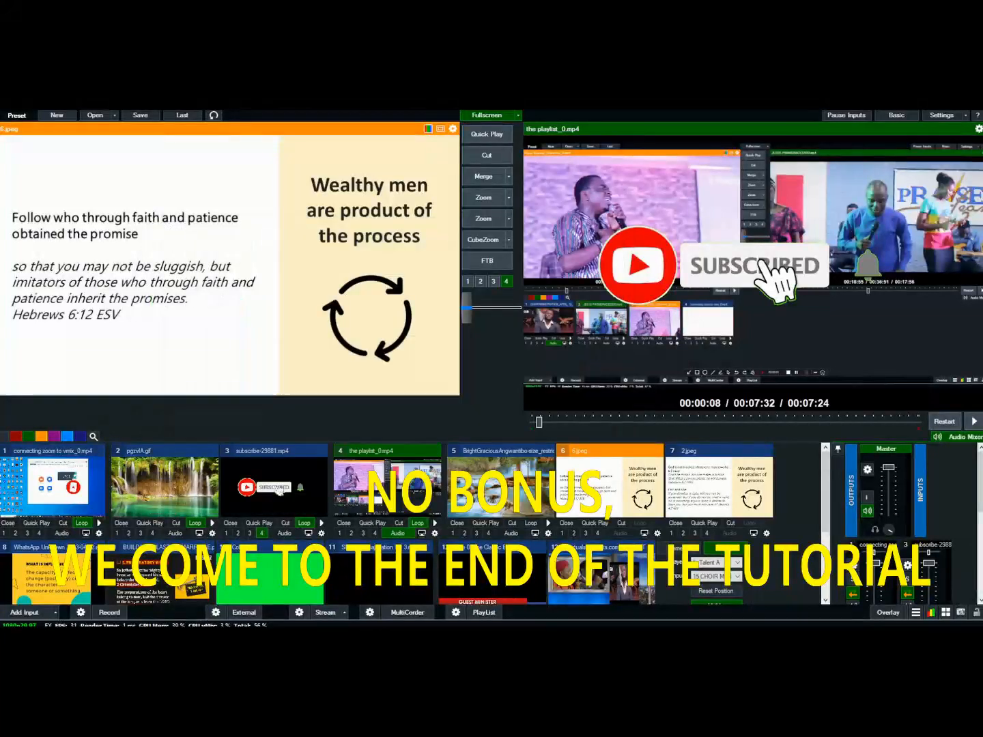